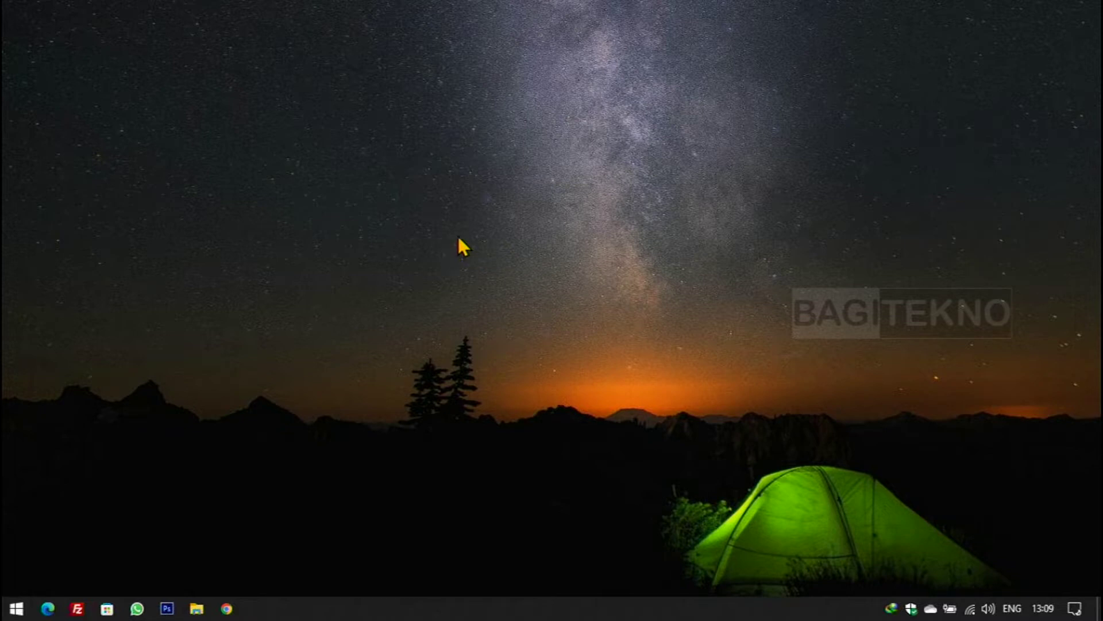
- Open File Explorer, check the free space on the Windows 10 (C:) drive in This PC, and close the window
{"action": "left_click", "coordinate": [197, 608]}
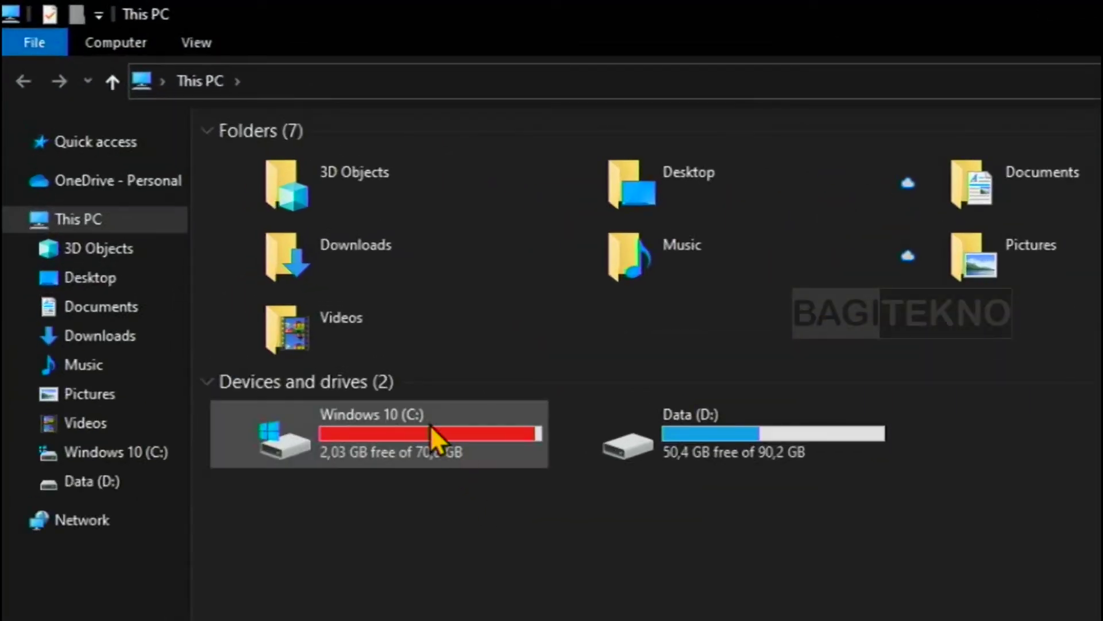
{"action": "left_click", "coordinate": [430, 426]}
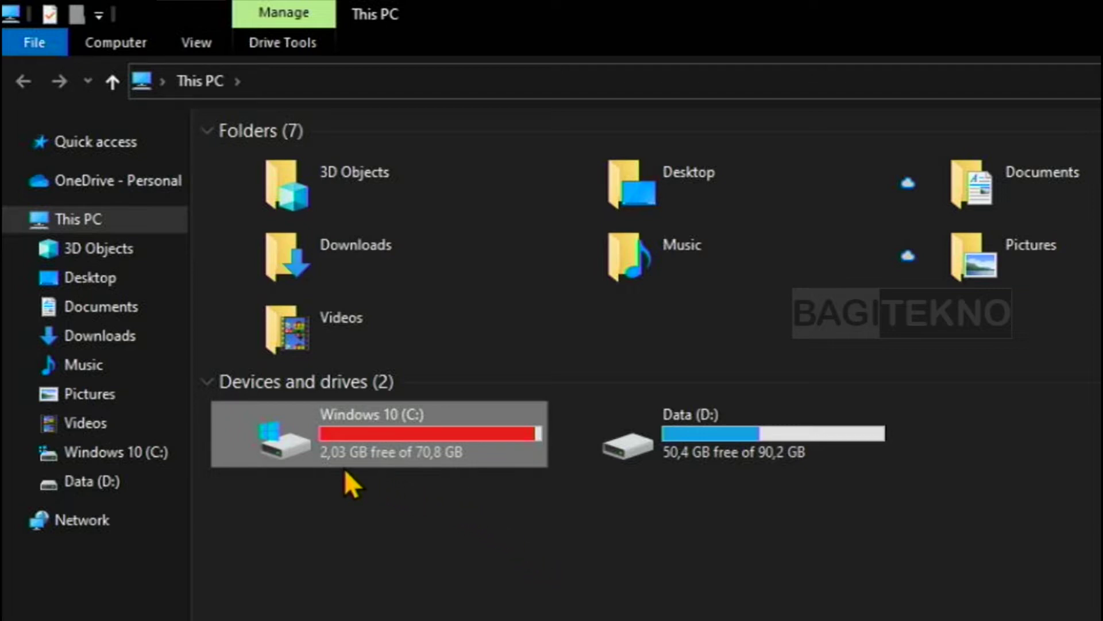
{"action": "left_click", "coordinate": [561, 539]}
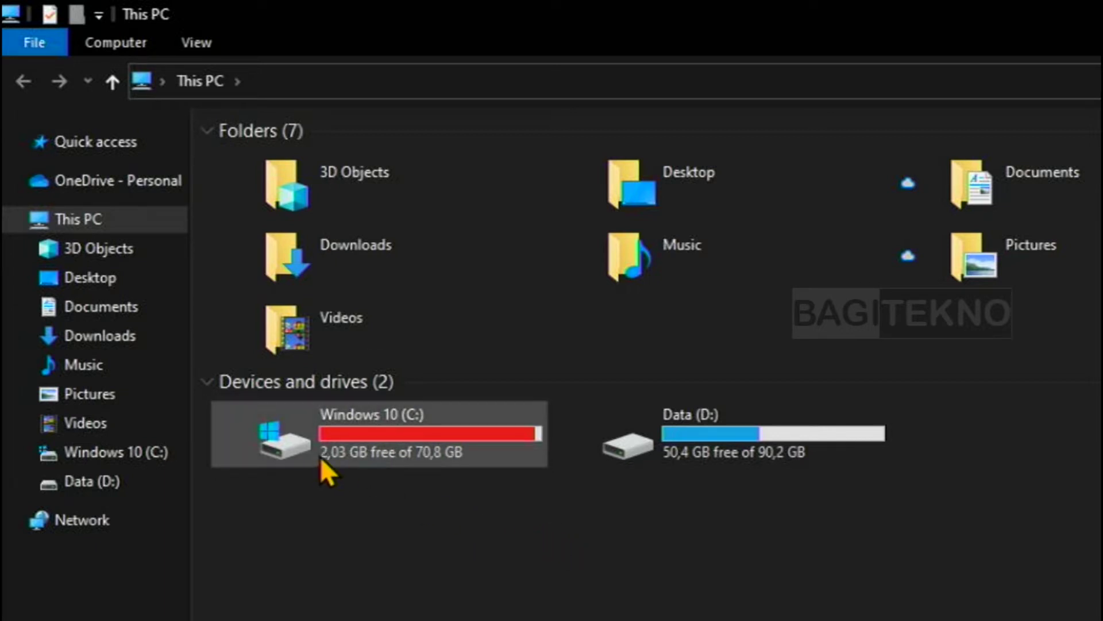
{"action": "left_click", "coordinate": [460, 455]}
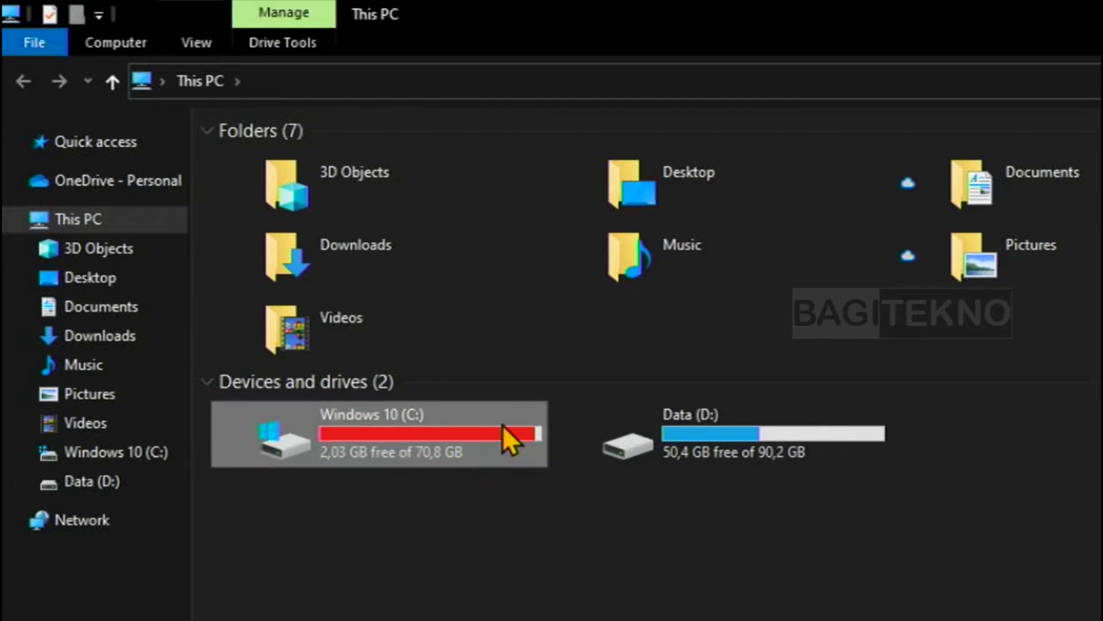
{"action": "left_click", "coordinate": [543, 508]}
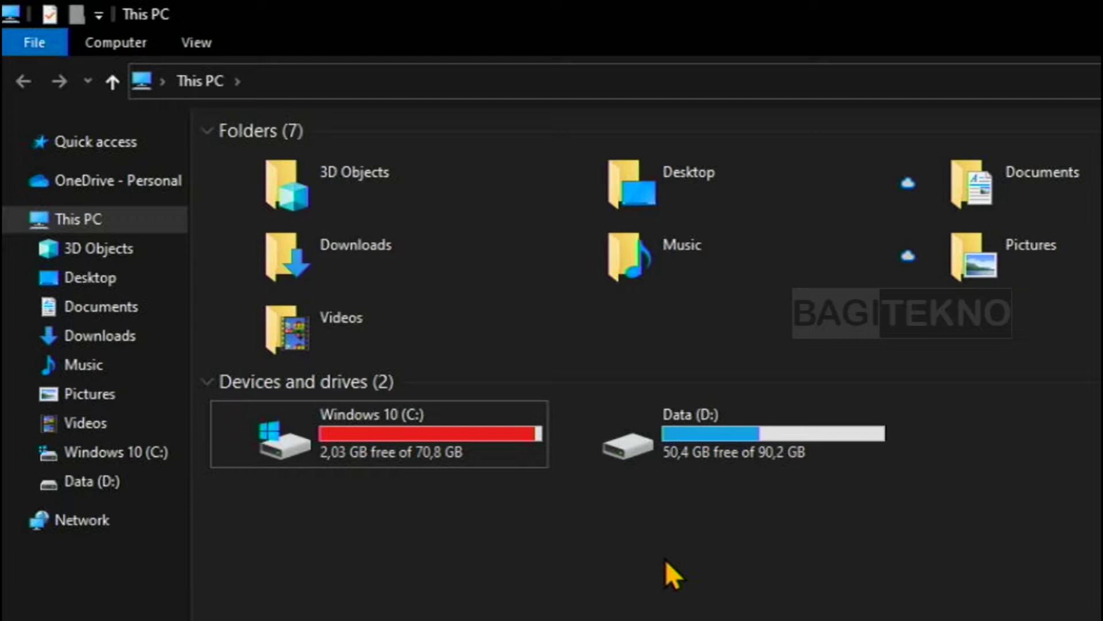
{"action": "left_click", "coordinate": [448, 452]}
{"action": "left_click", "coordinate": [573, 551]}
{"action": "left_click", "coordinate": [378, 442]}
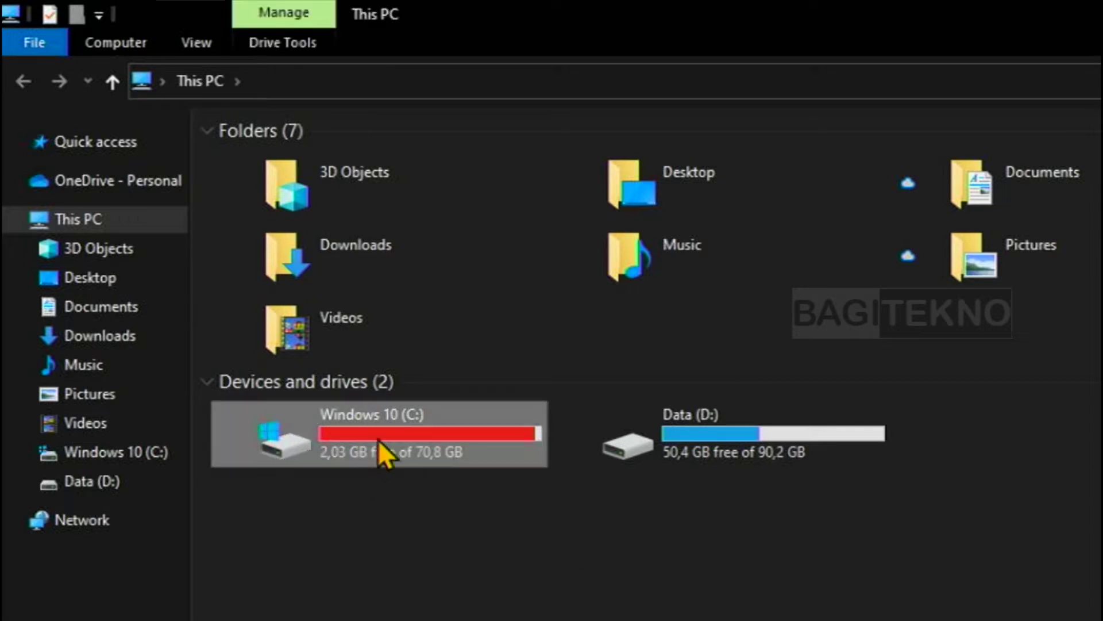
{"action": "mouse_move", "coordinate": [443, 457]}
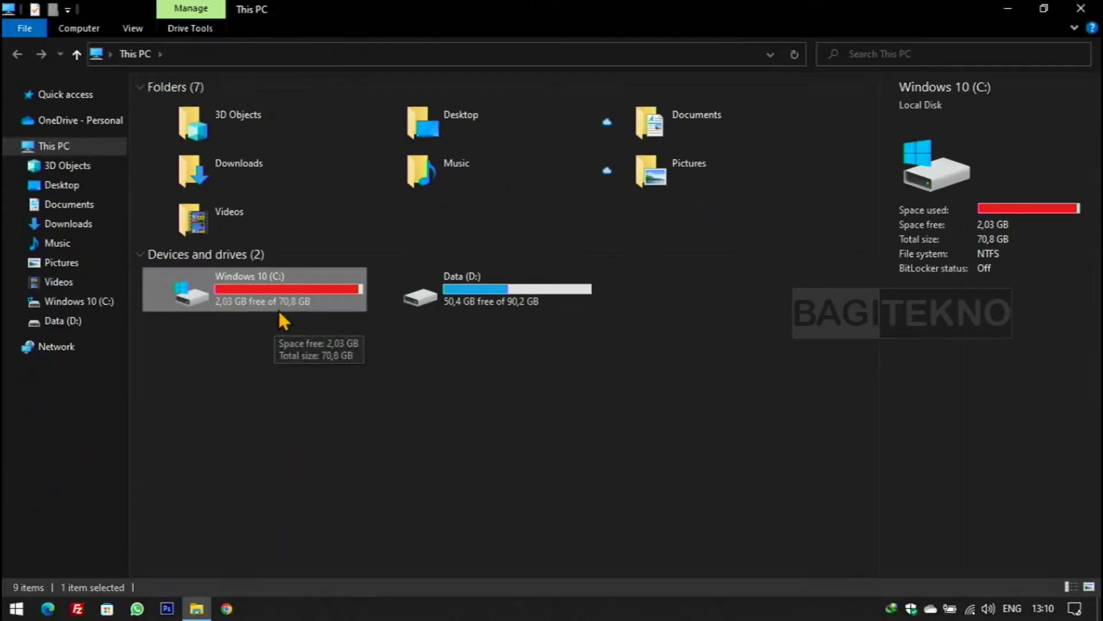
{"action": "left_click", "coordinate": [379, 345]}
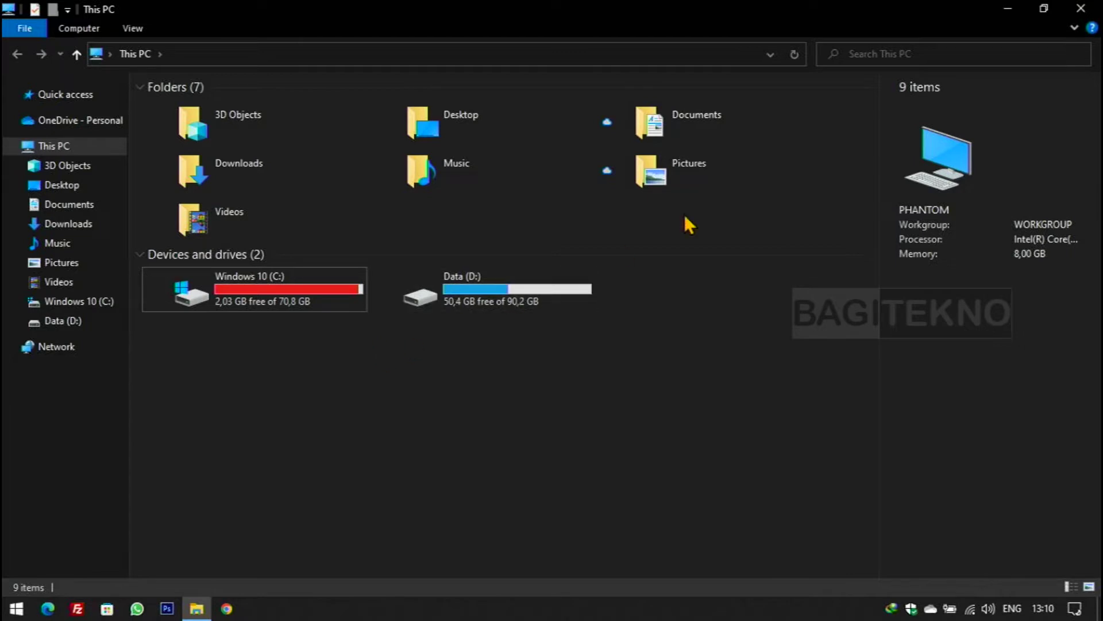
{"action": "left_click", "coordinate": [1081, 10]}
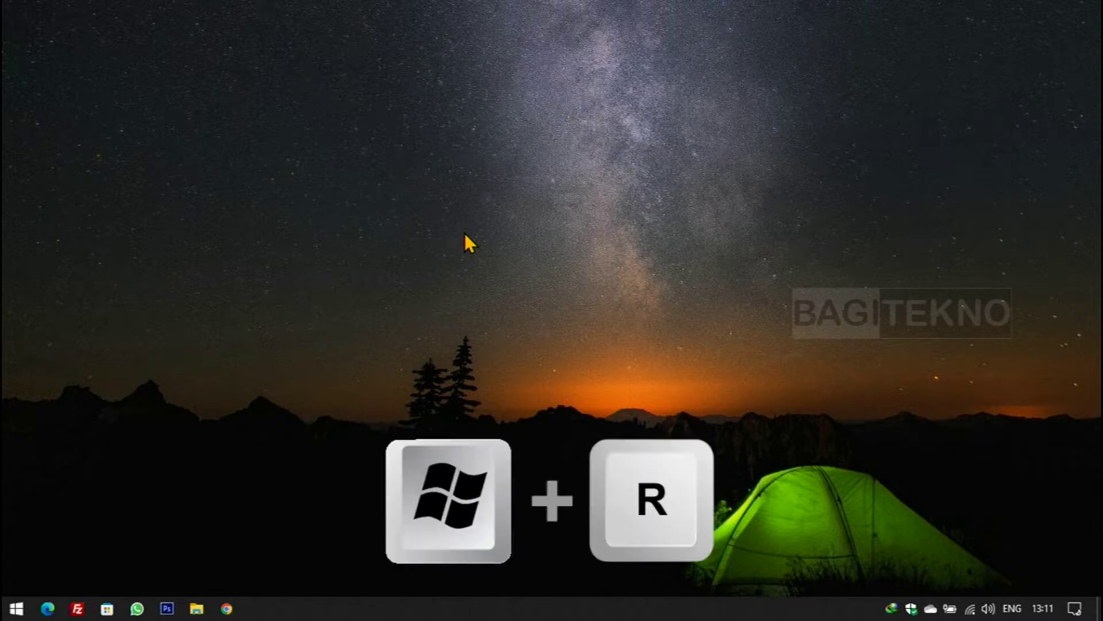
- Open the user's temporary files folder by running %temp% from the Run dialog
{"action": "key", "text": "super+r"}
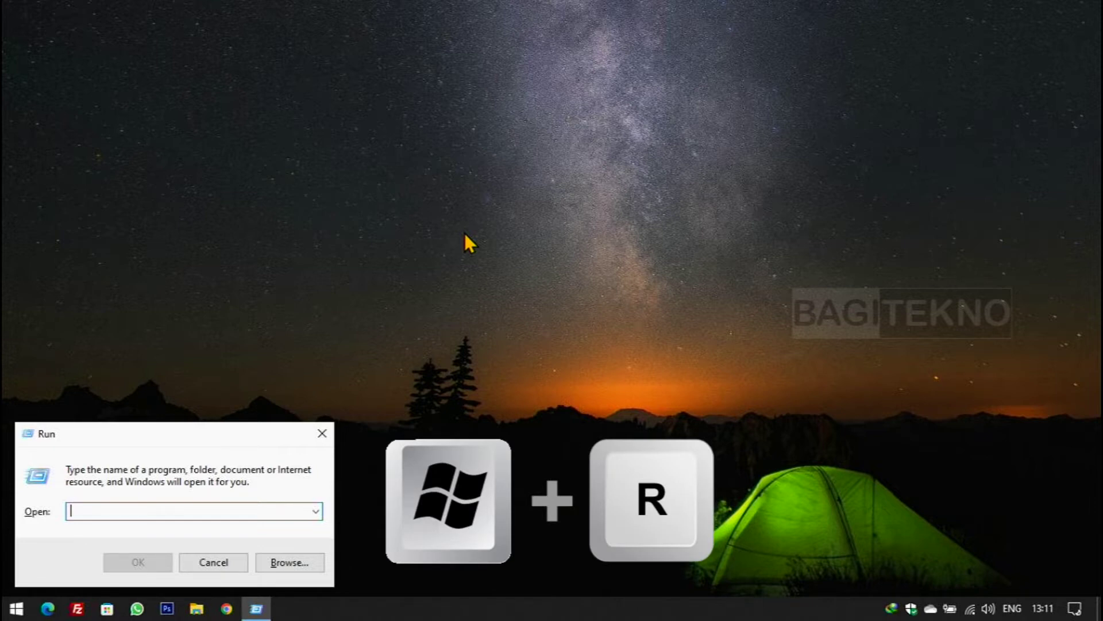
{"action": "left_click_drag", "start_coordinate": [214, 436], "coordinate": [576, 226]}
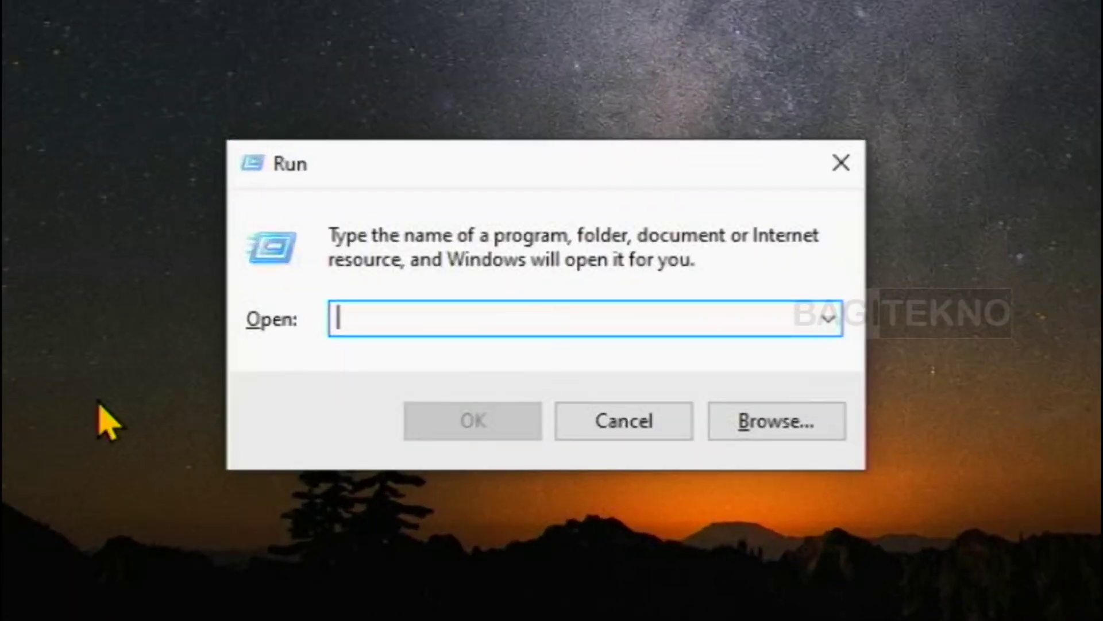
{"action": "type", "text": "%temp"}
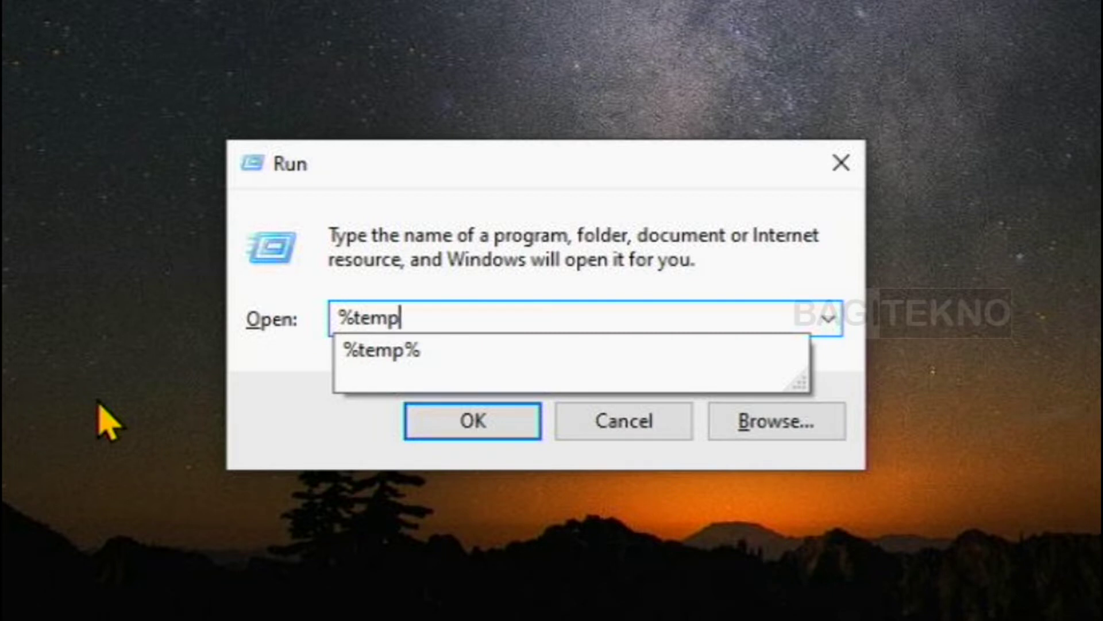
{"action": "type", "text": "%"}
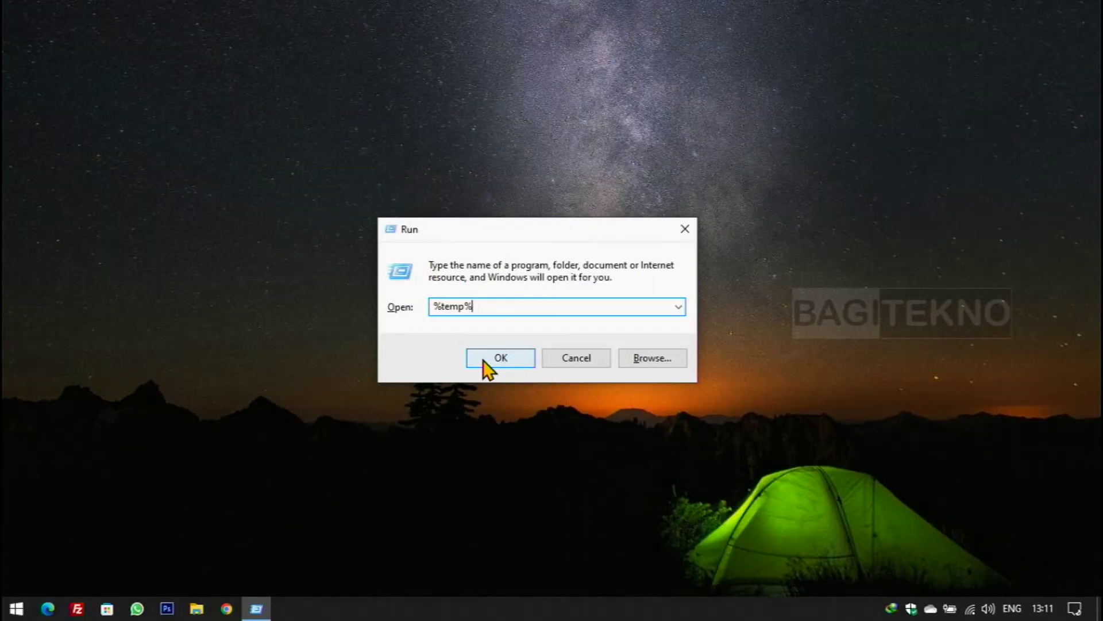
{"action": "left_click", "coordinate": [483, 359]}
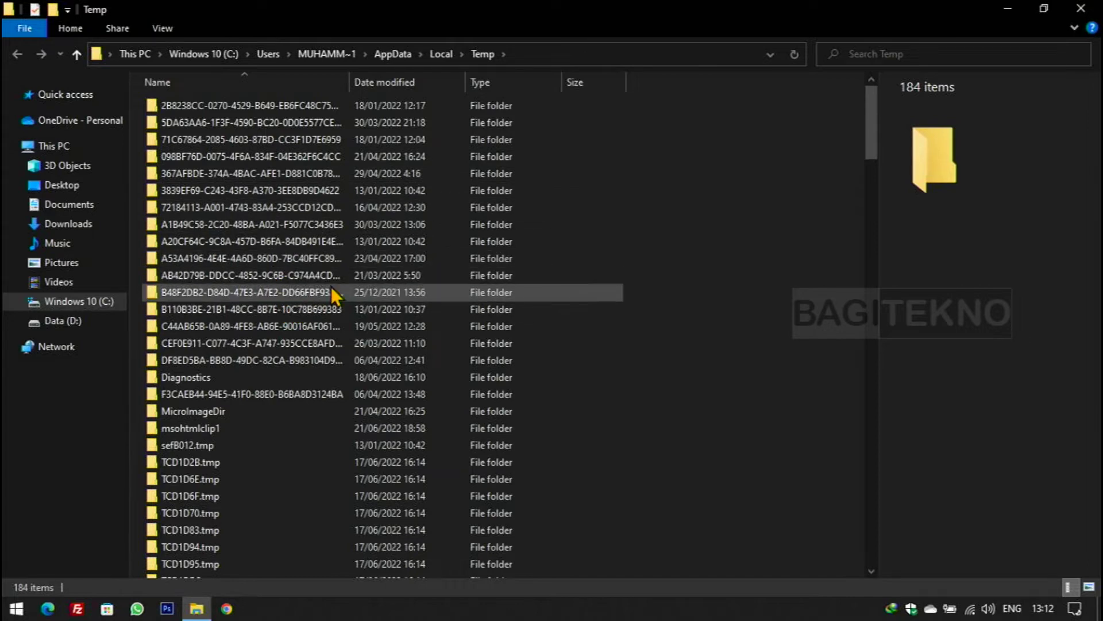
- Look through the folders and files stored in the Temp folder
{"action": "scroll", "coordinate": [395, 276], "scroll_direction": "down", "scroll_amount": 15}
{"action": "scroll", "coordinate": [394, 267], "scroll_direction": "down", "scroll_amount": 8}
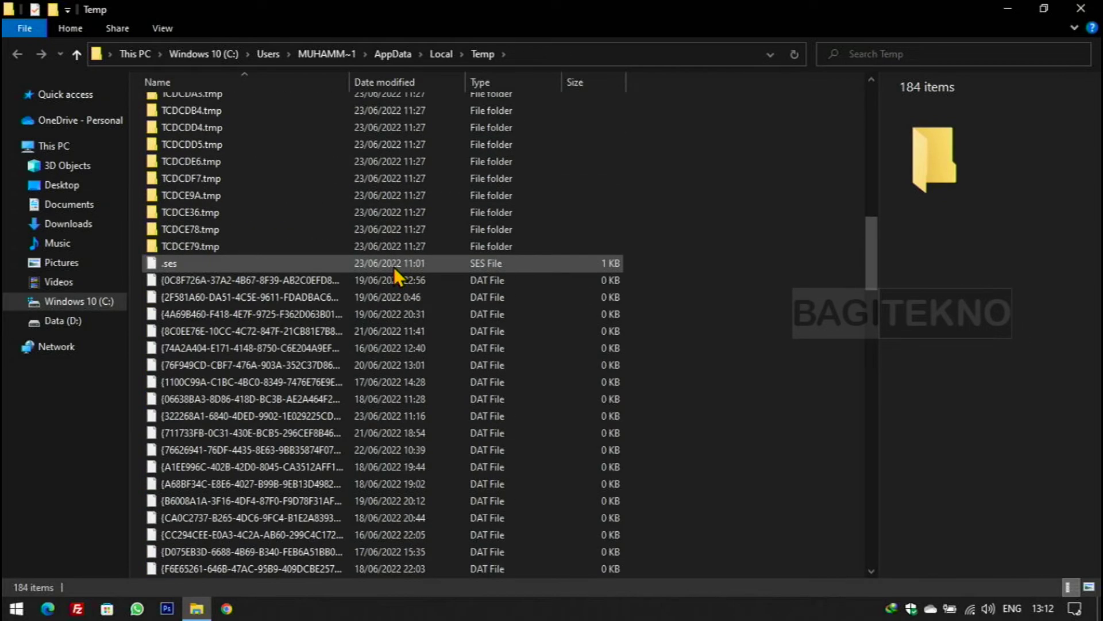
{"action": "scroll", "coordinate": [396, 266], "scroll_direction": "up", "scroll_amount": 11}
{"action": "scroll", "coordinate": [395, 266], "scroll_direction": "up", "scroll_amount": 3}
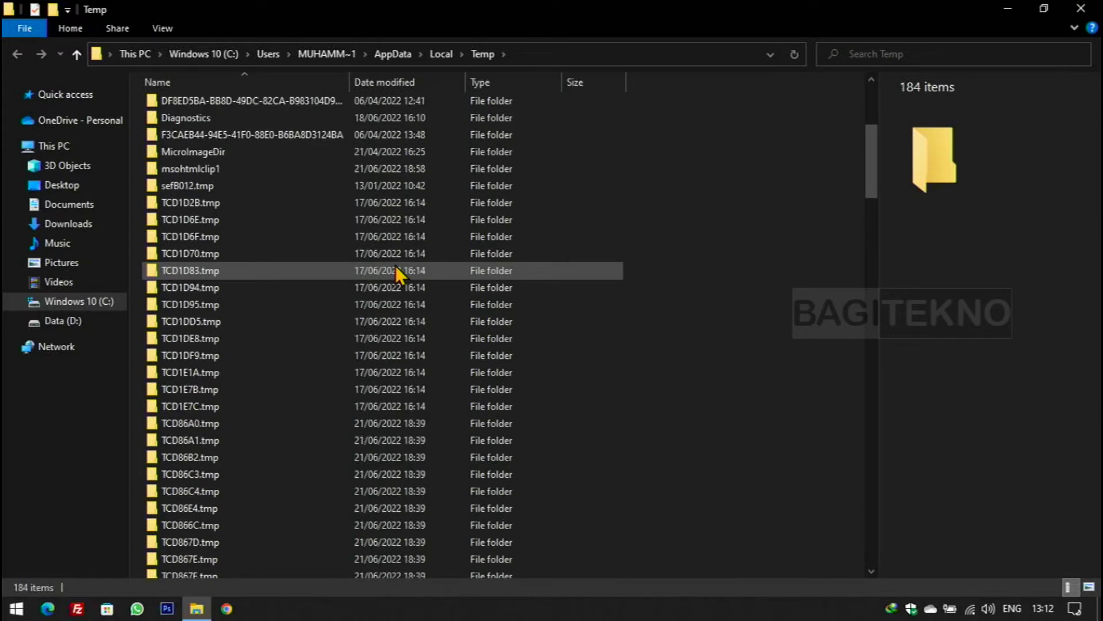
{"action": "scroll", "coordinate": [396, 266], "scroll_direction": "down", "scroll_amount": 12}
{"action": "scroll", "coordinate": [397, 269], "scroll_direction": "down", "scroll_amount": 20}
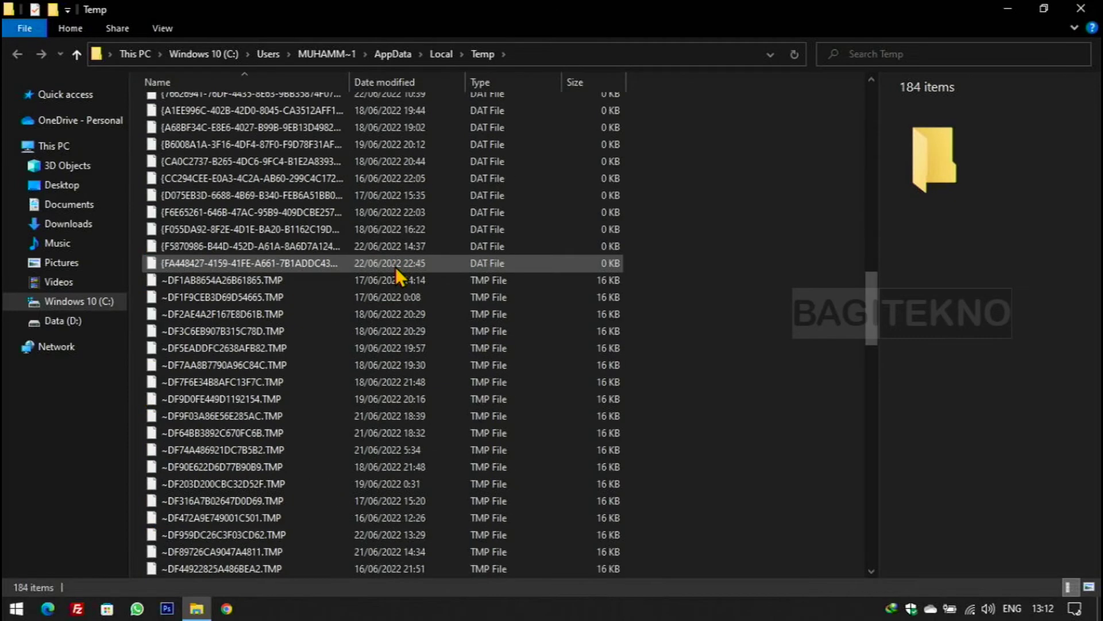
{"action": "scroll", "coordinate": [399, 268], "scroll_direction": "up", "scroll_amount": 7}
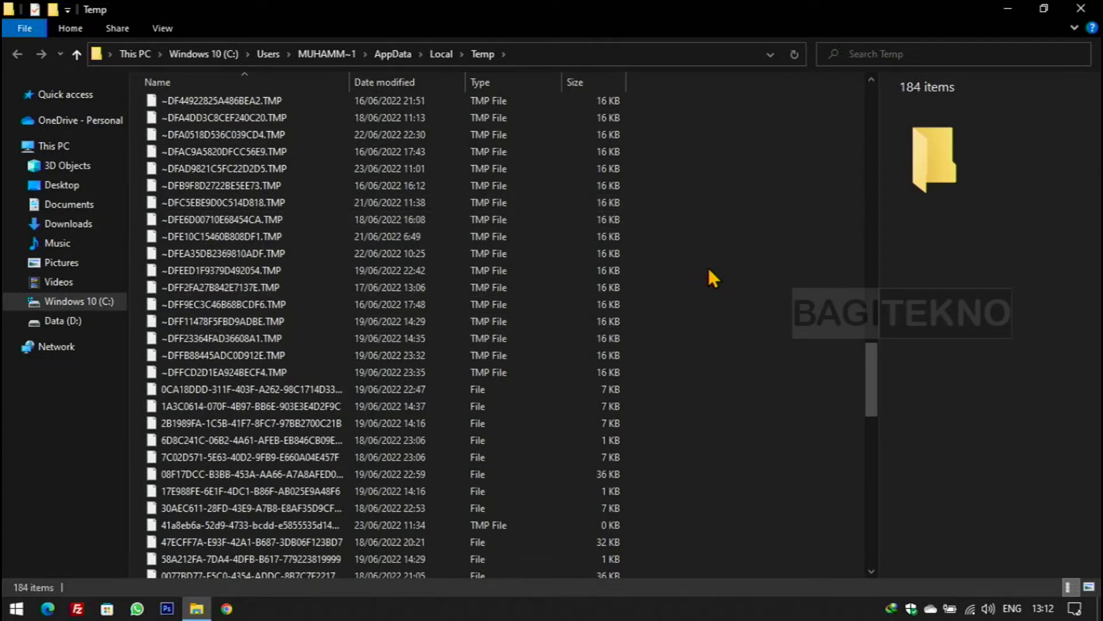
{"action": "scroll", "coordinate": [711, 259], "scroll_direction": "up", "scroll_amount": 12}
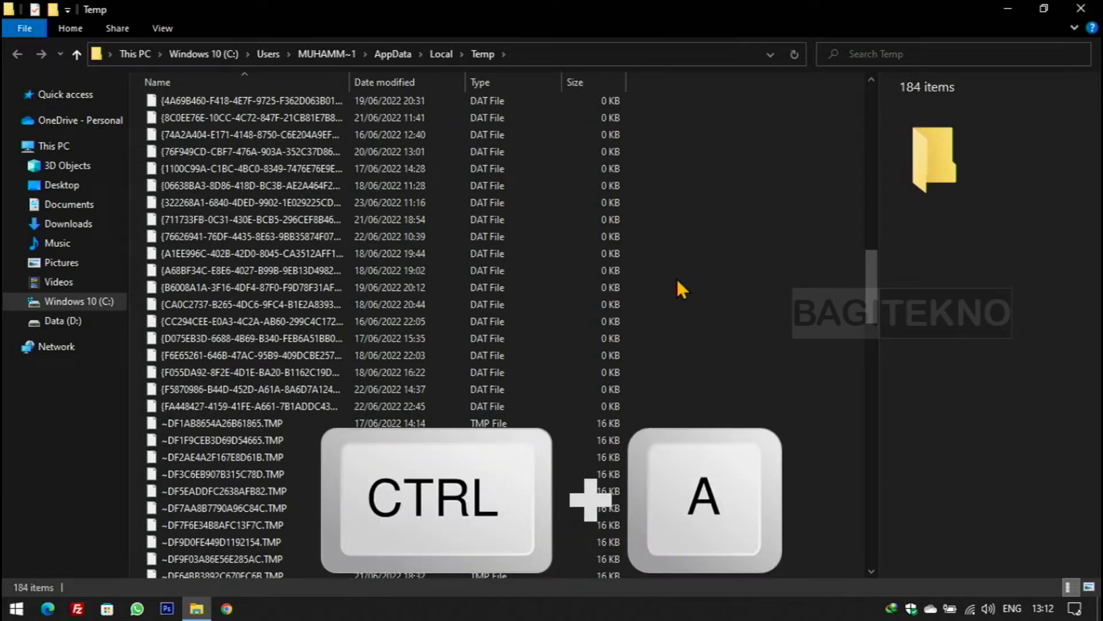
- Select every item in the Temp folder and permanently delete them all, bypassing the Recycle Bin
{"action": "key", "text": "ctrl+a"}
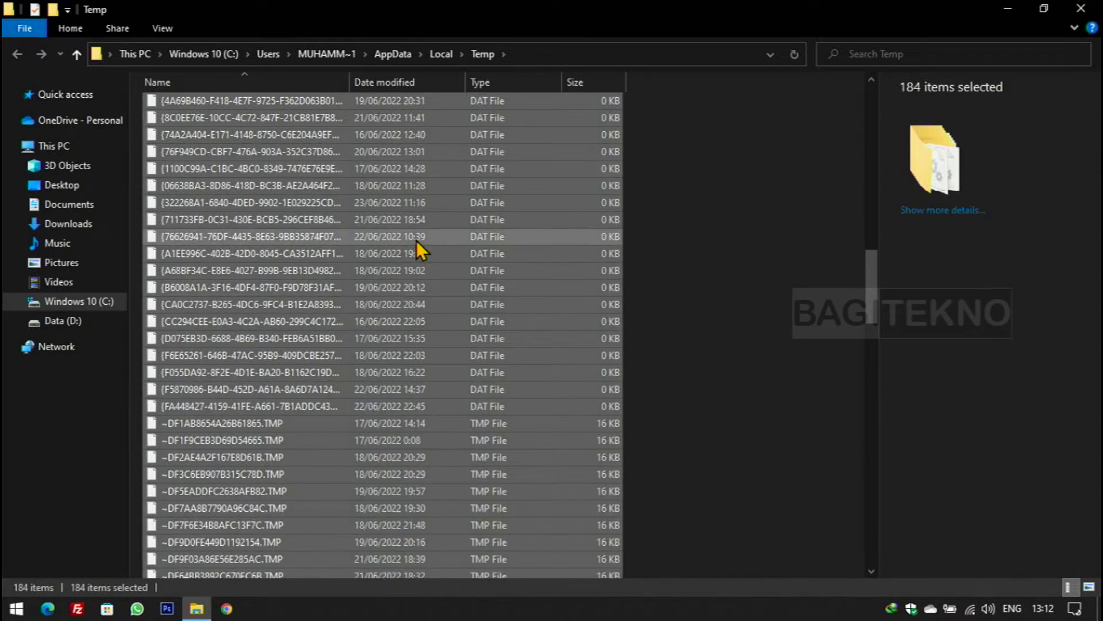
{"action": "scroll", "coordinate": [416, 241], "scroll_direction": "down", "scroll_amount": 20}
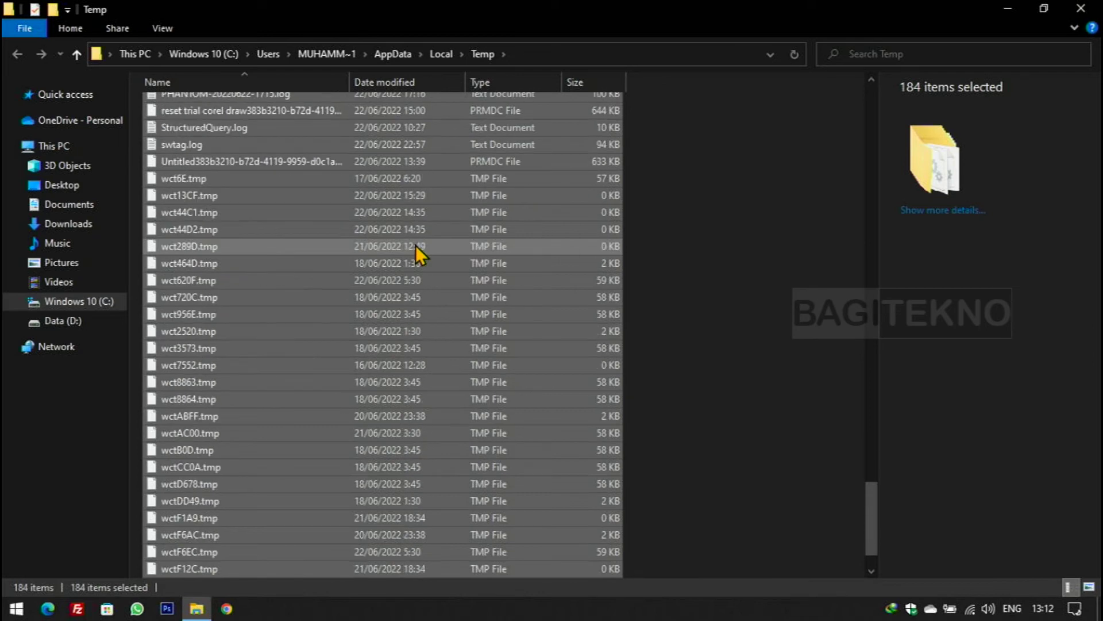
{"action": "scroll", "coordinate": [415, 243], "scroll_direction": "up", "scroll_amount": 20}
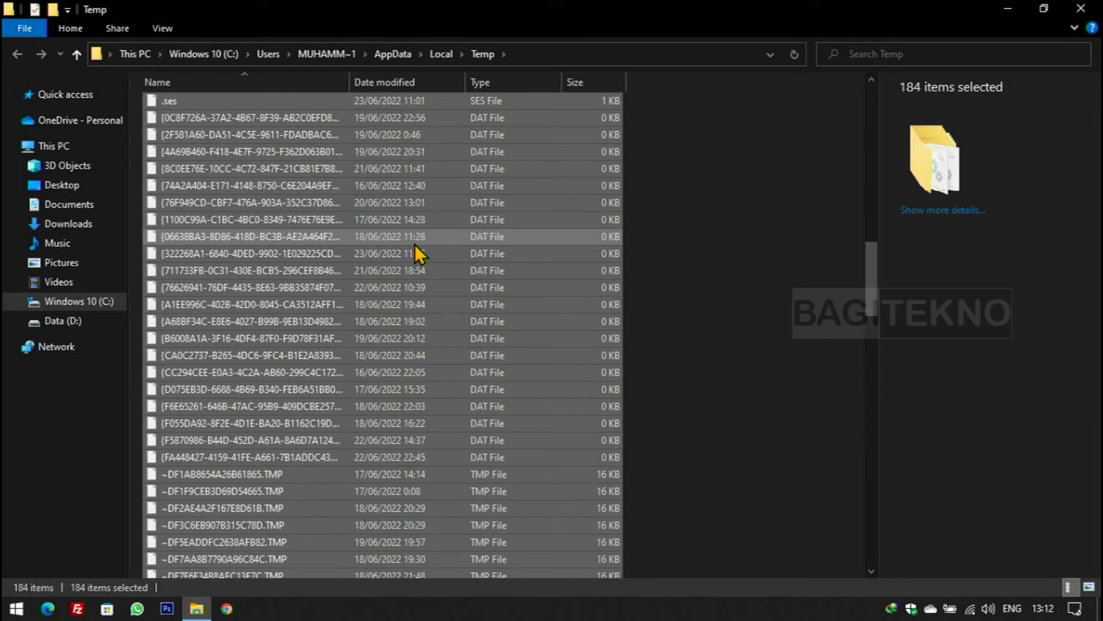
{"action": "scroll", "coordinate": [415, 244], "scroll_direction": "up", "scroll_amount": 18}
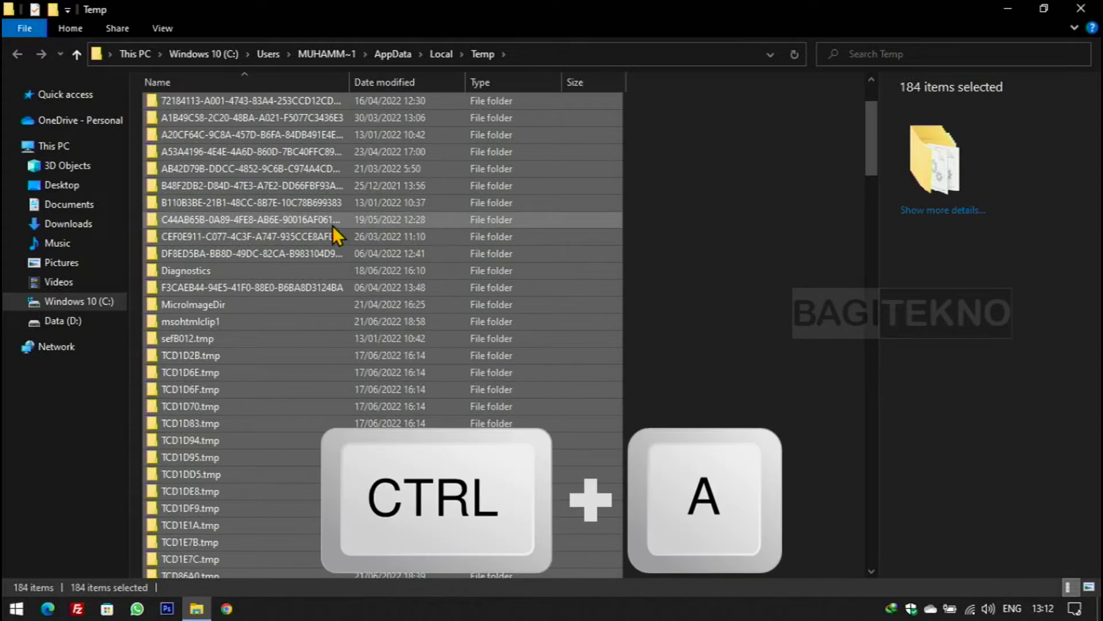
{"action": "scroll", "coordinate": [690, 161], "scroll_direction": "up", "scroll_amount": 2}
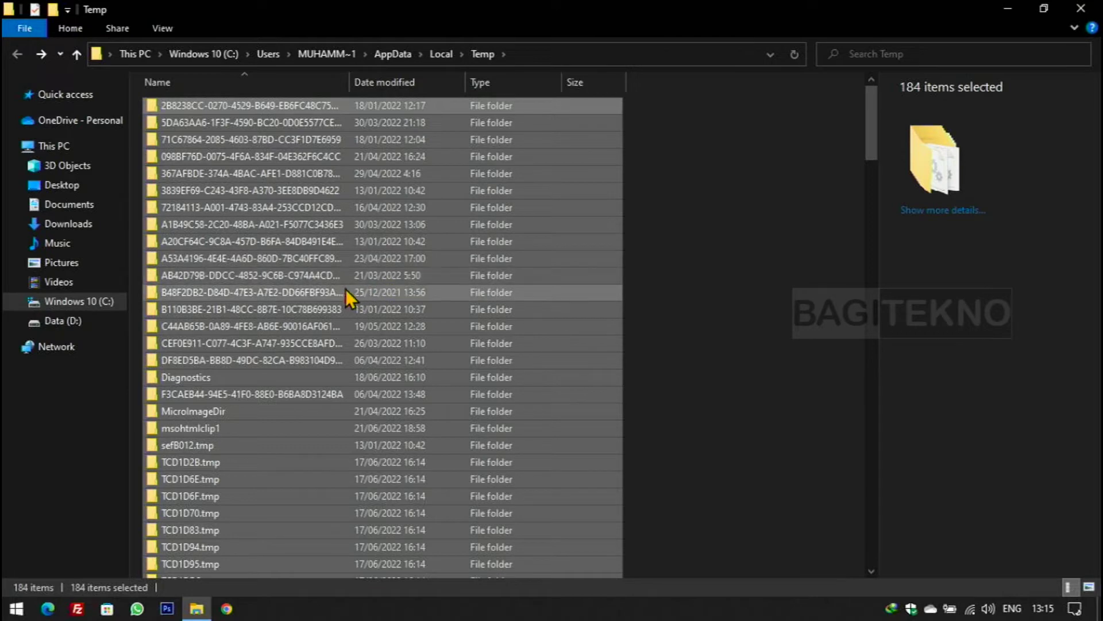
{"action": "scroll", "coordinate": [336, 293], "scroll_direction": "down", "scroll_amount": 20}
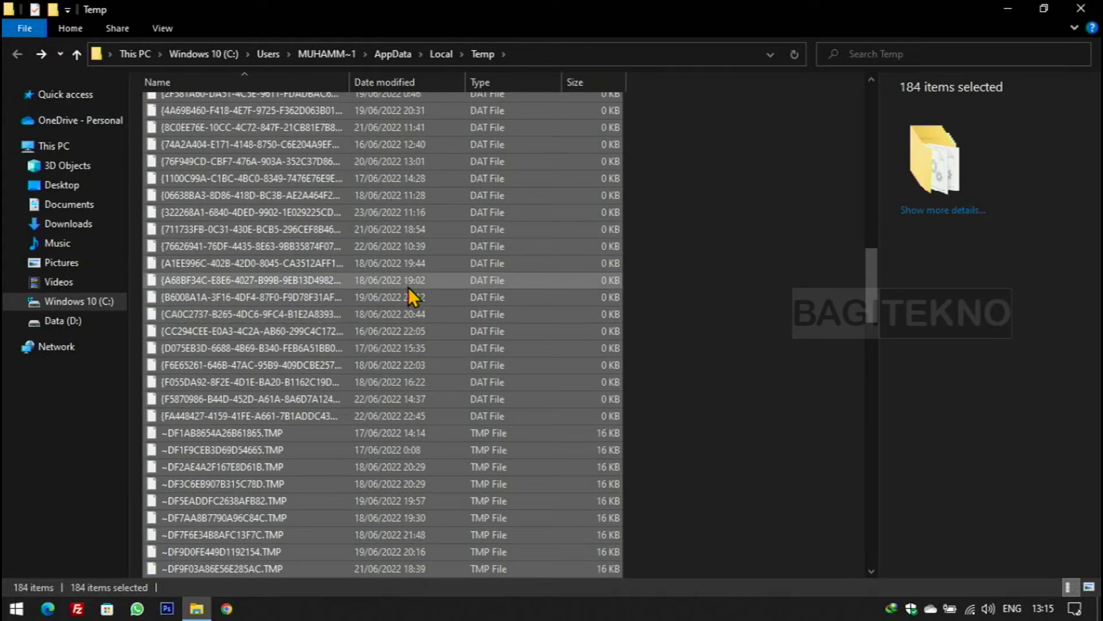
{"action": "scroll", "coordinate": [357, 303], "scroll_direction": "down", "scroll_amount": 15}
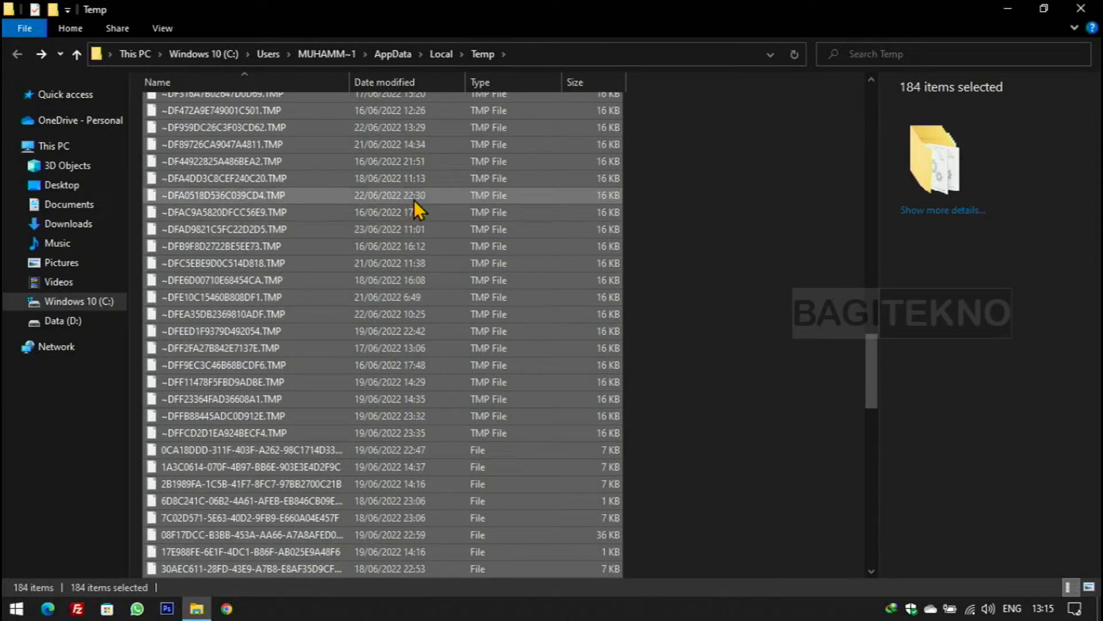
{"action": "right_click", "coordinate": [419, 182]}
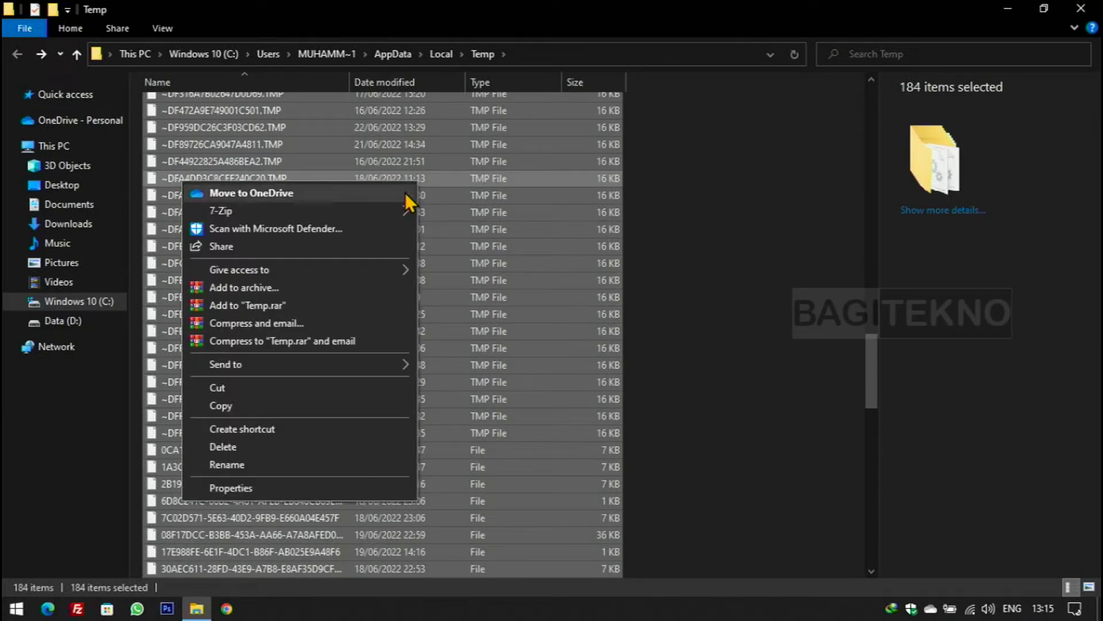
{"action": "key", "text": "shift"}
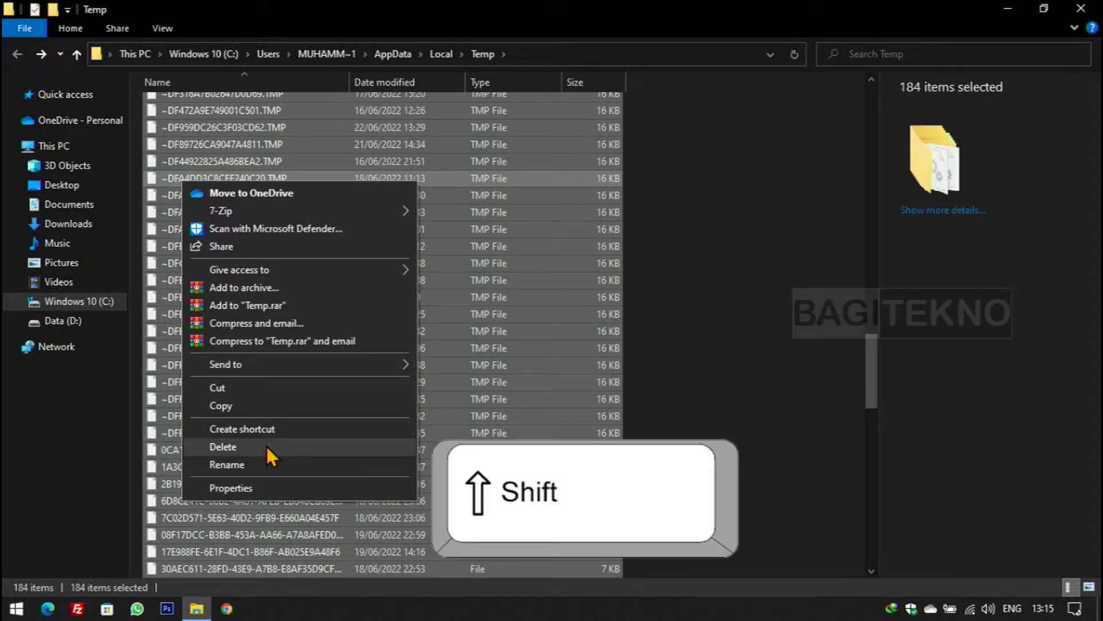
{"action": "left_click", "coordinate": [266, 446], "text": "shift"}
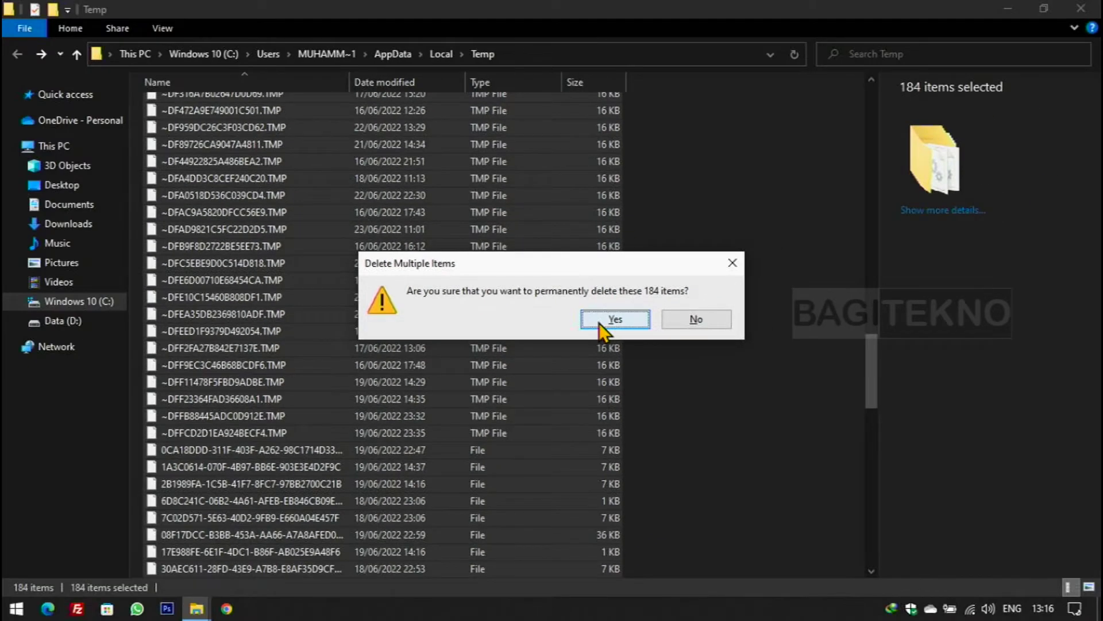
{"action": "left_click", "coordinate": [610, 323]}
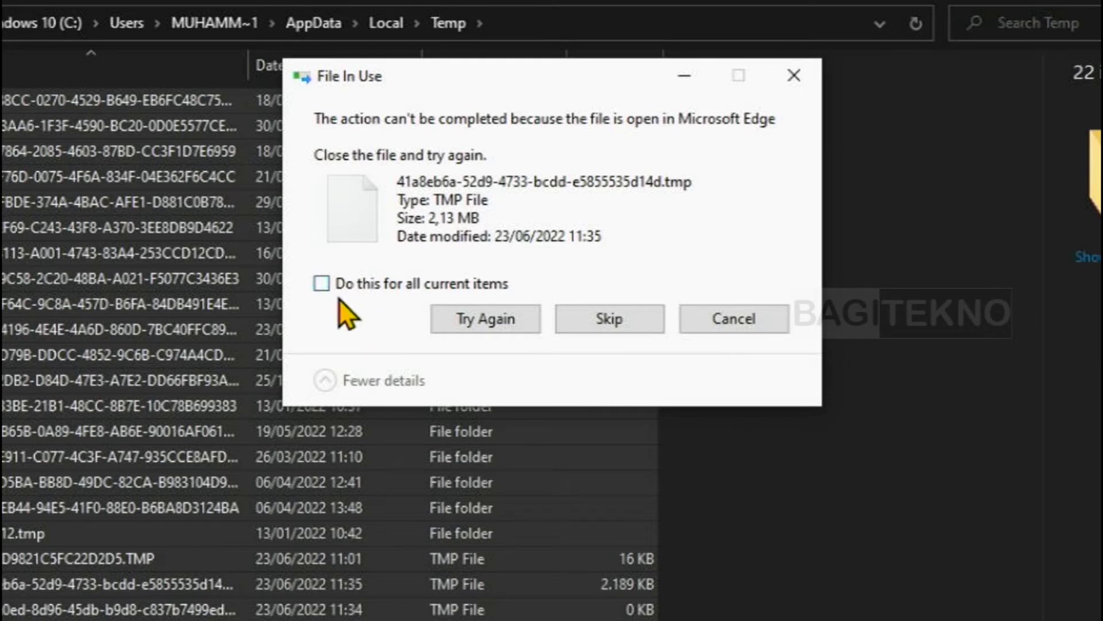
- Skip all the files that are in use for the current deletion and clear the selection of the leftover items
{"action": "left_click", "coordinate": [322, 288]}
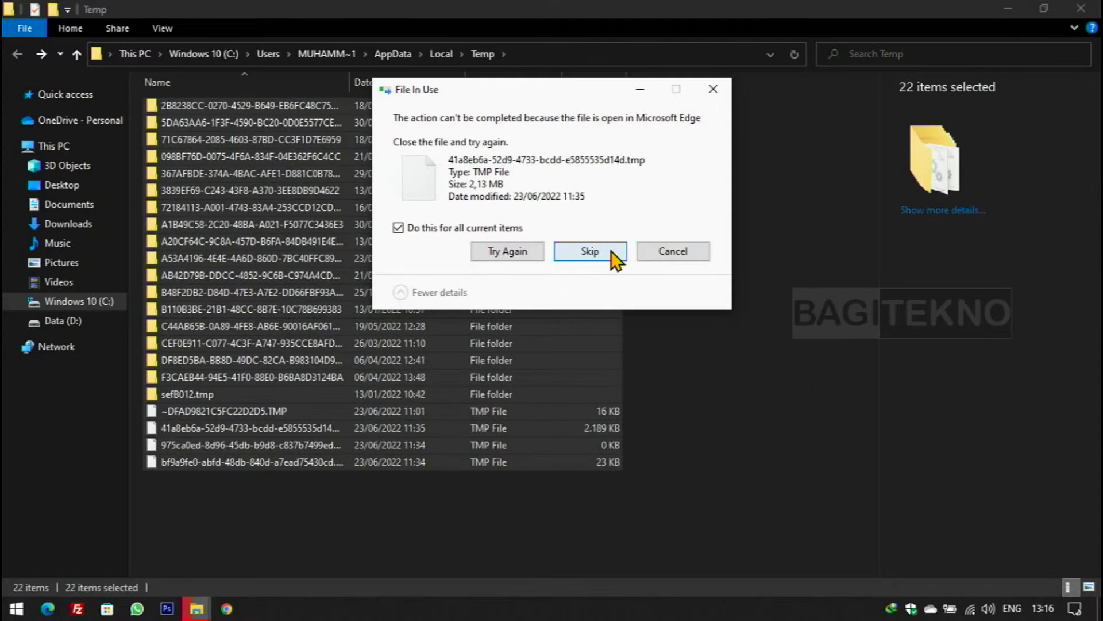
{"action": "left_click", "coordinate": [611, 253]}
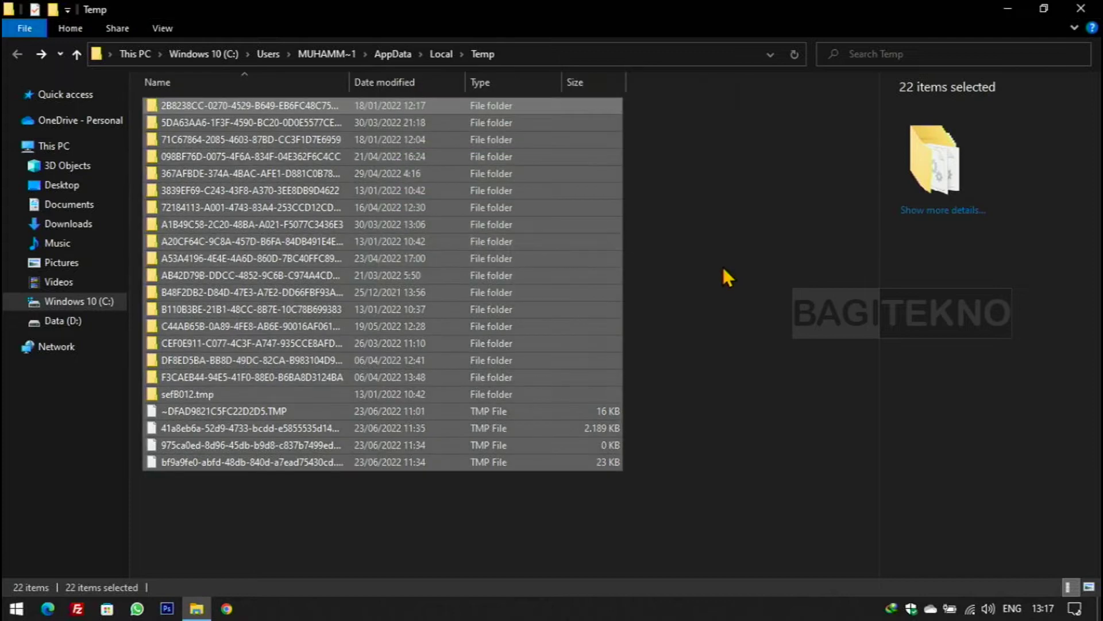
{"action": "left_click", "coordinate": [674, 257]}
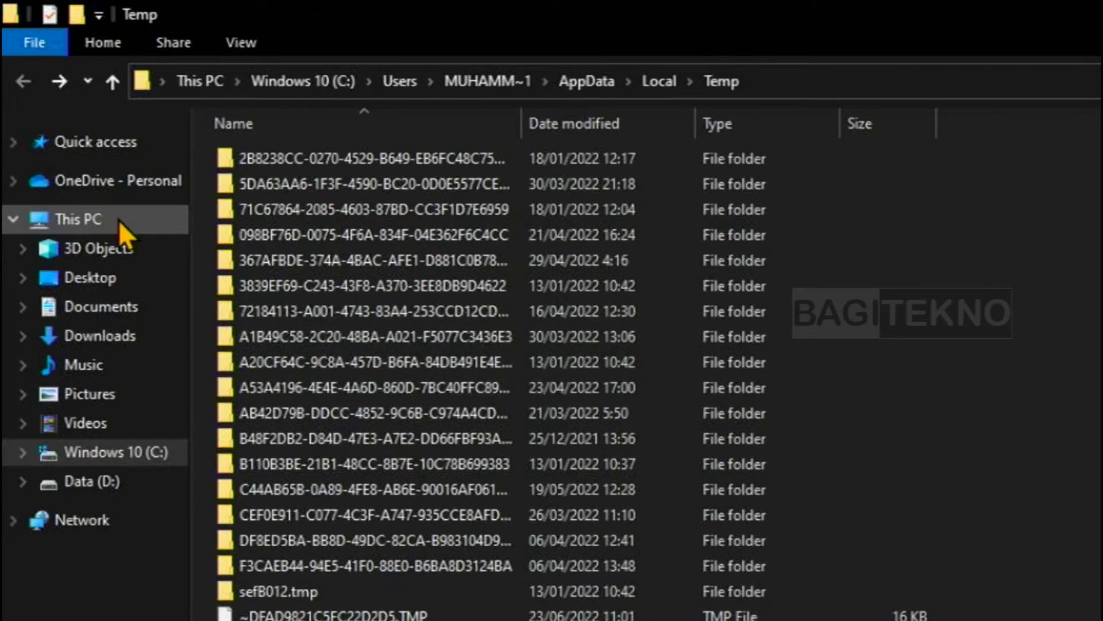
- Return to This PC and check the free space on the Windows 10 (C:) drive
{"action": "left_click", "coordinate": [119, 219]}
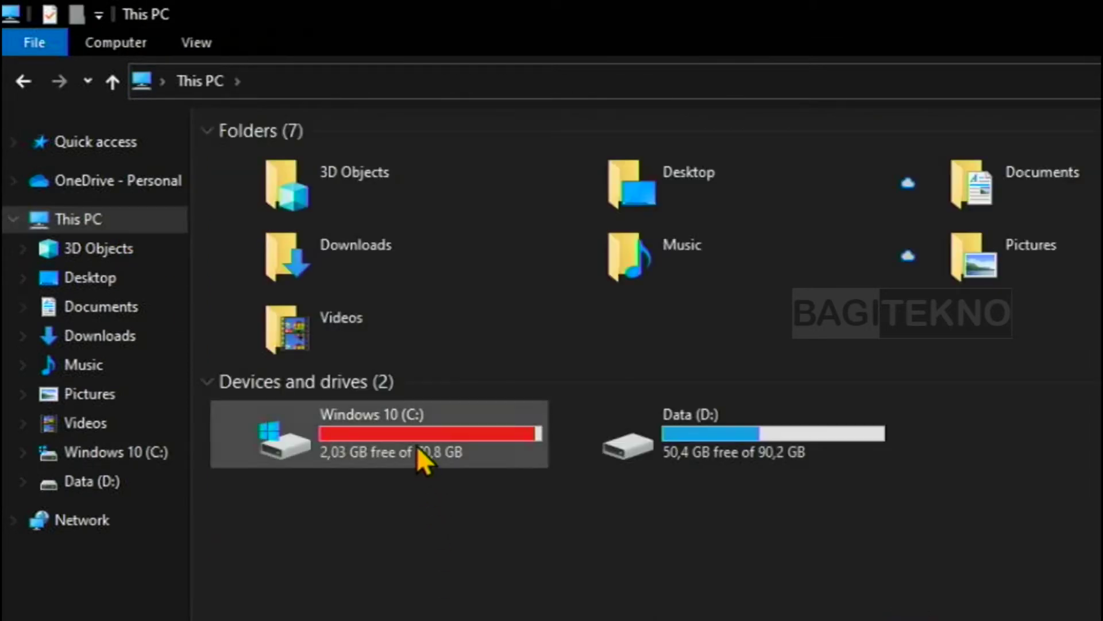
{"action": "left_click", "coordinate": [380, 426]}
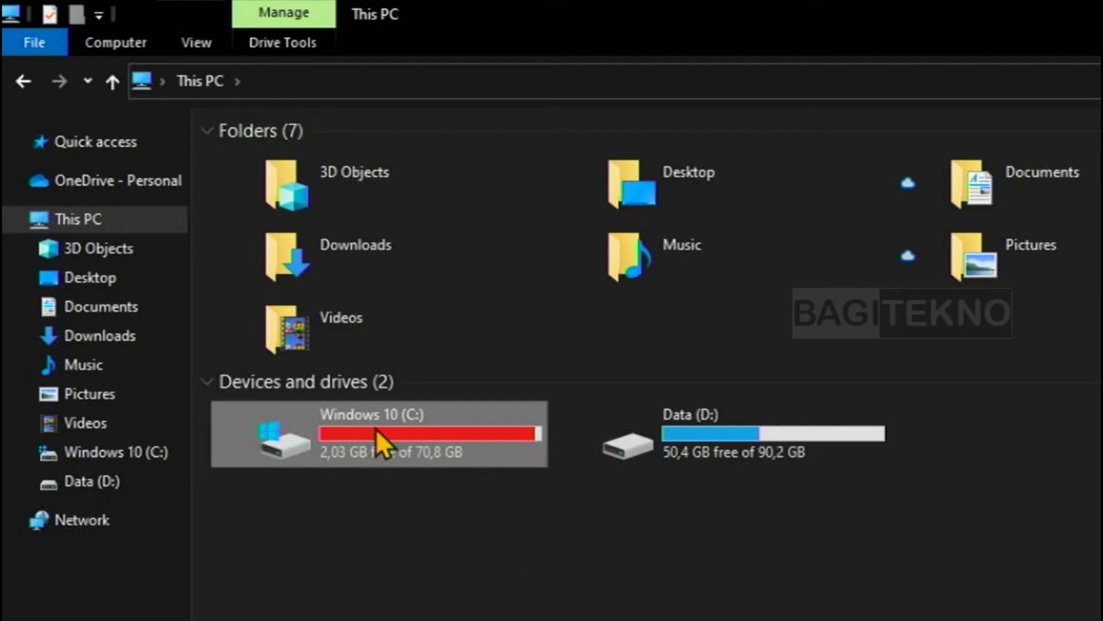
- Check the free space of the Windows 10 (C:) drive in This PC once more and close the window
{"action": "left_click", "coordinate": [418, 539]}
{"action": "left_click", "coordinate": [428, 431]}
{"action": "mouse_move", "coordinate": [349, 456]}
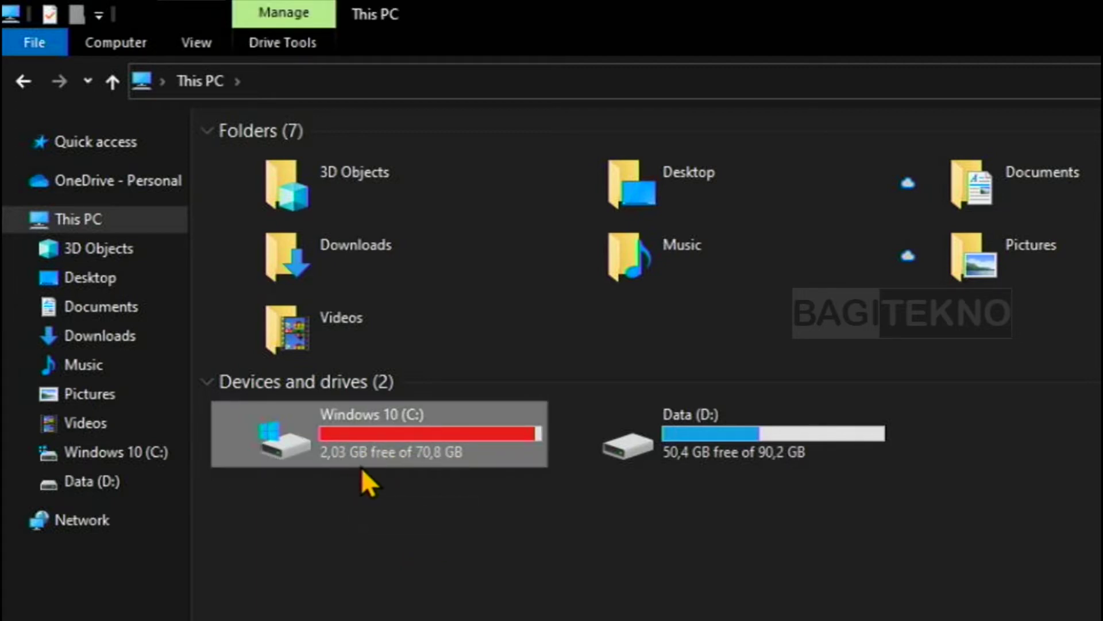
{"action": "left_click", "coordinate": [696, 573]}
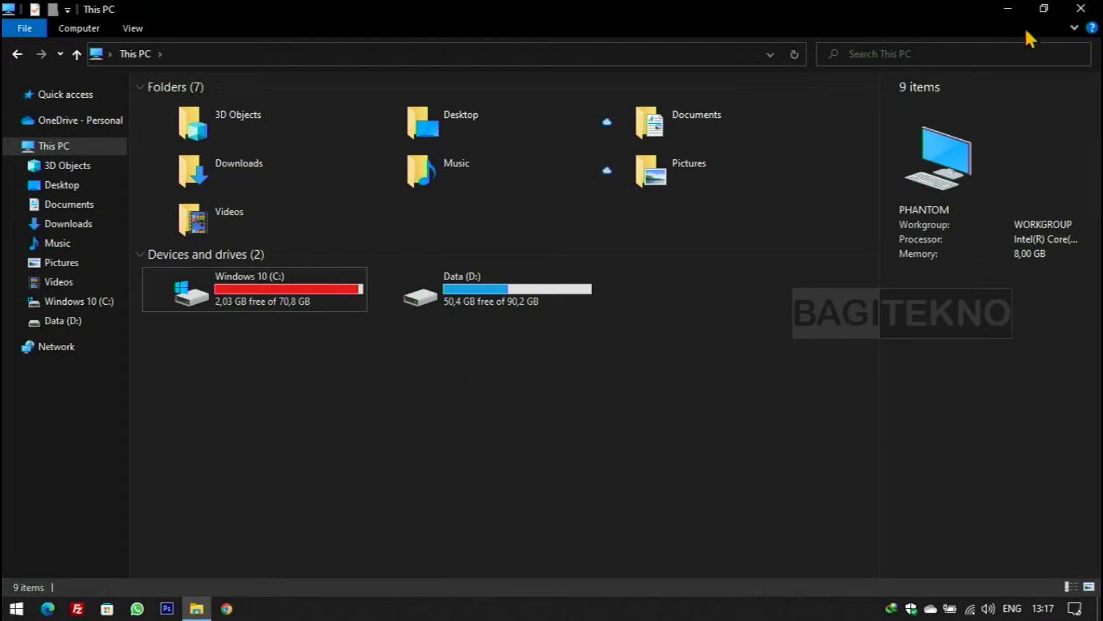
{"action": "left_click", "coordinate": [1081, 8]}
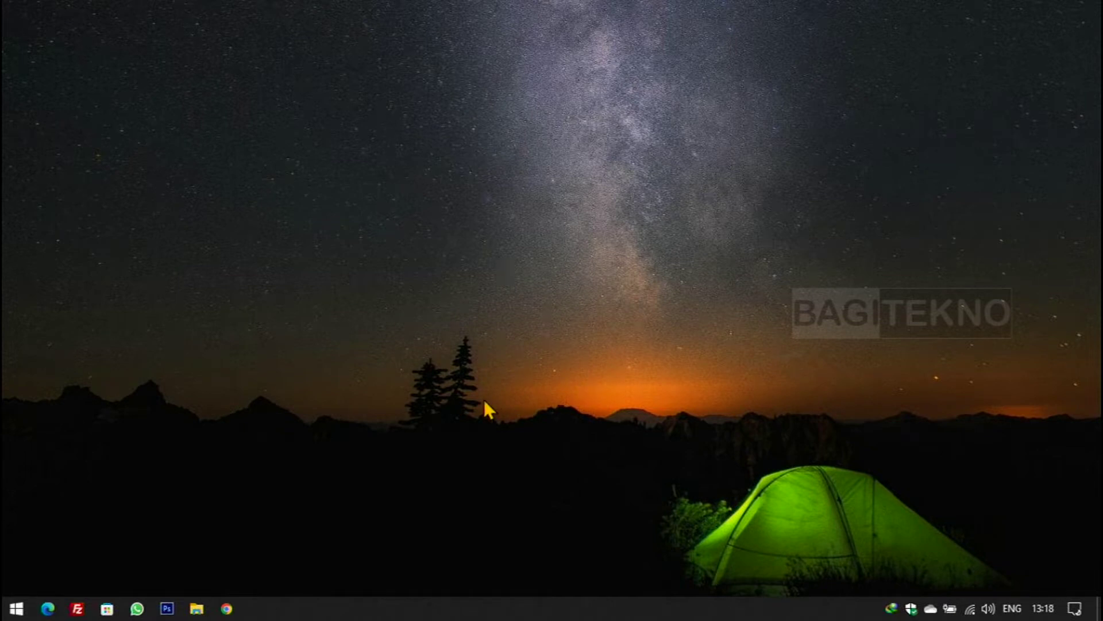
- Search the installed apps for "disk clean" and launch Disk Clean-up
{"action": "left_click", "coordinate": [16, 608]}
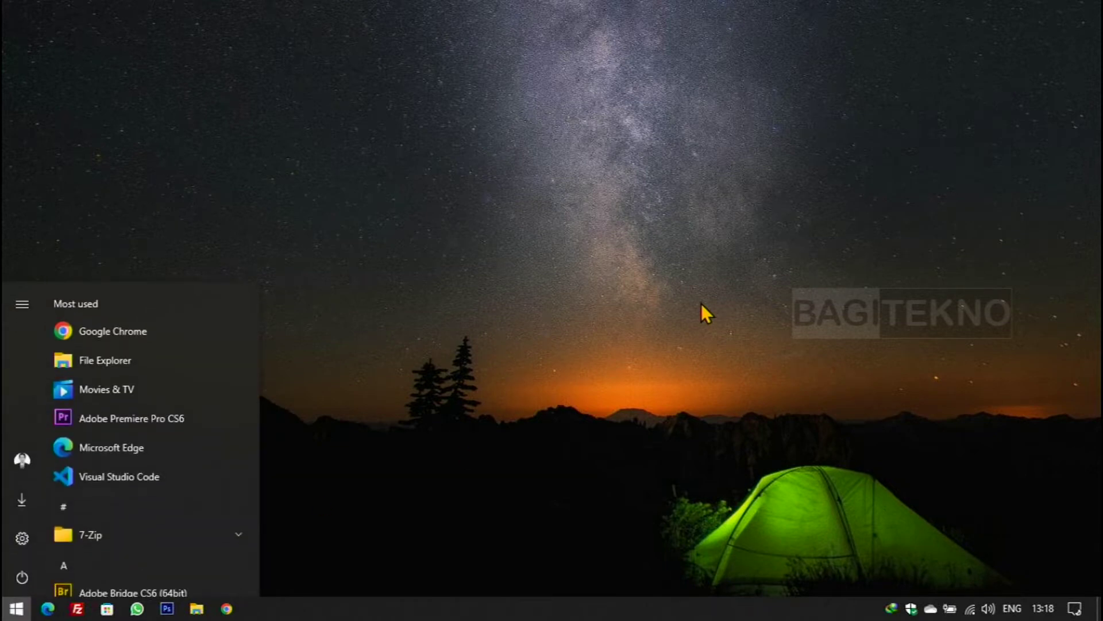
{"action": "type", "text": "disk clean"}
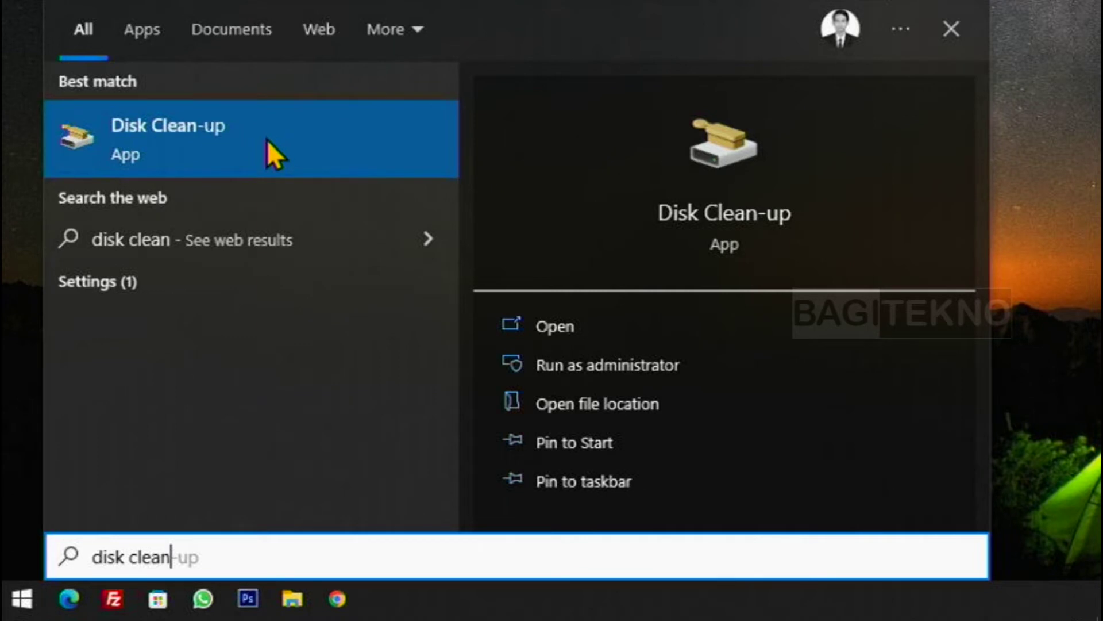
{"action": "left_click", "coordinate": [151, 144]}
{"action": "left_click", "coordinate": [173, 132]}
{"action": "left_click", "coordinate": [158, 140]}
{"action": "left_click", "coordinate": [154, 122]}
{"action": "left_click", "coordinate": [173, 130]}
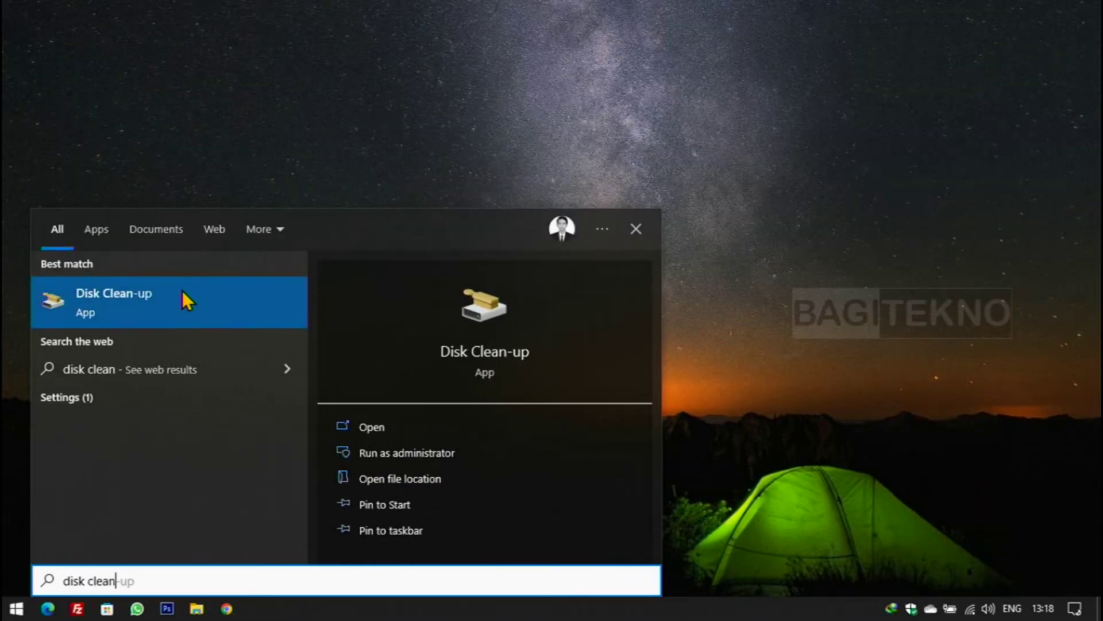
{"action": "left_click", "coordinate": [179, 298]}
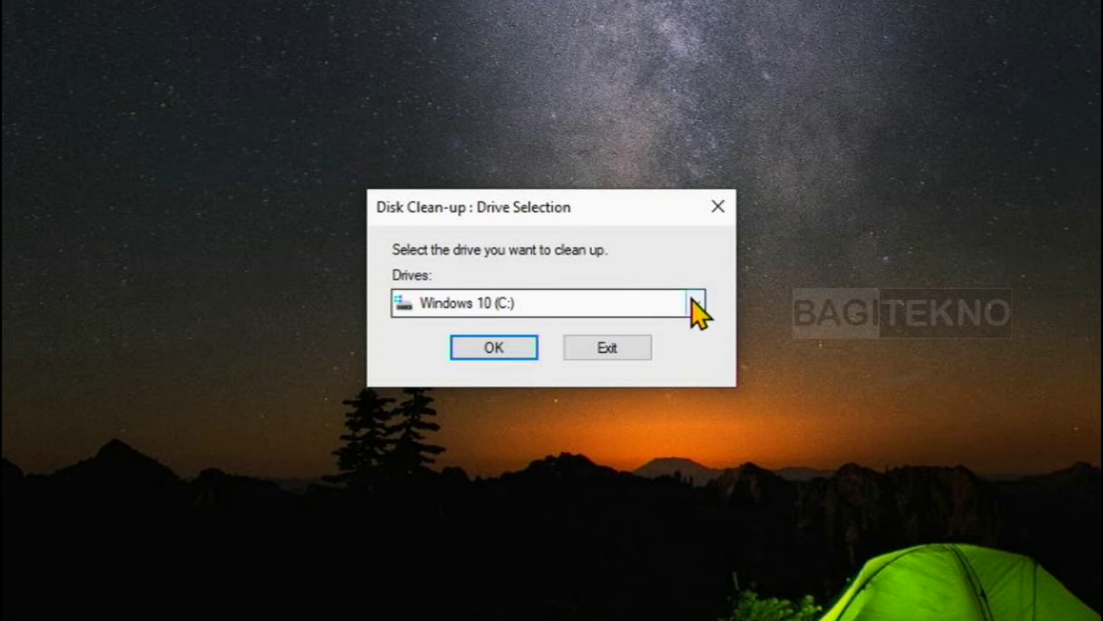
- Choose Windows 10 (C:) as the drive to clean up, scan it, and move the results window toward the middle of the desktop
{"action": "left_click", "coordinate": [694, 303]}
{"action": "left_click", "coordinate": [630, 332]}
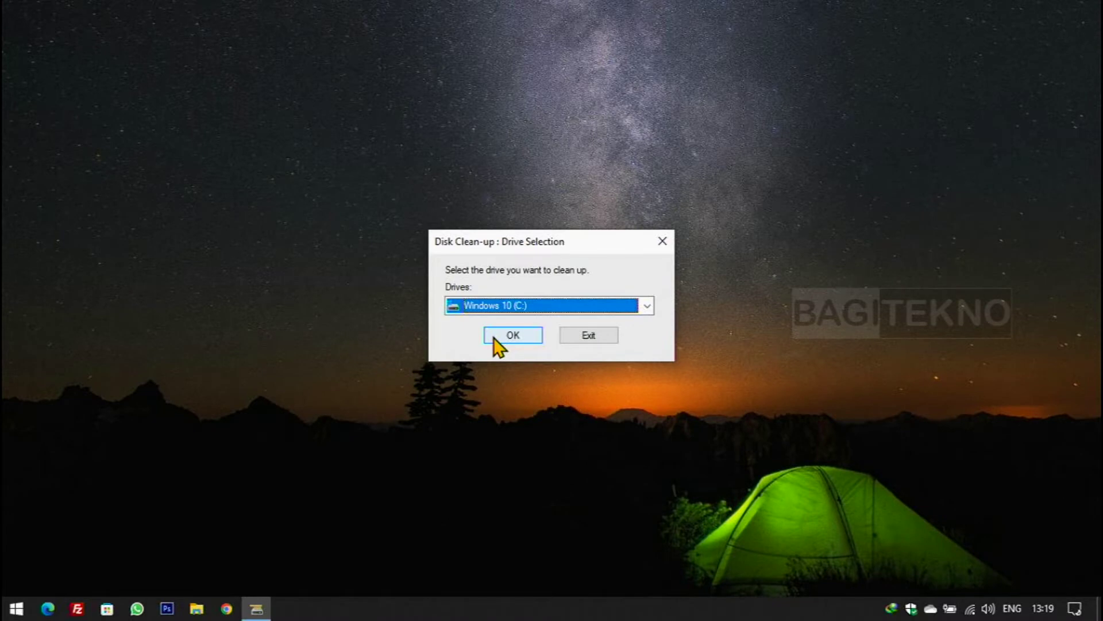
{"action": "left_click", "coordinate": [493, 338]}
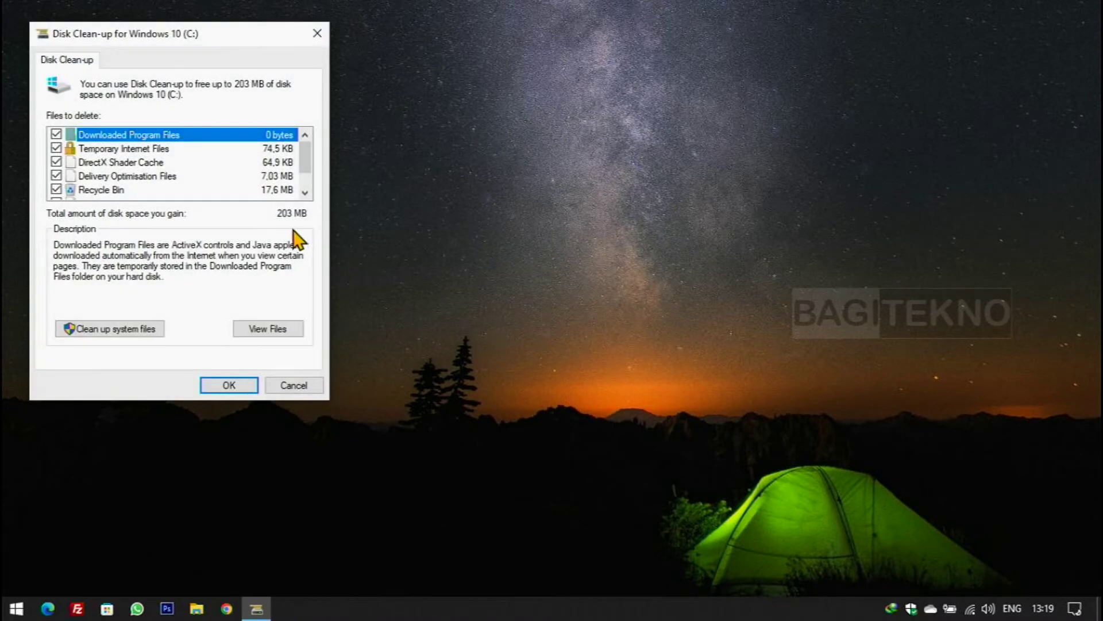
{"action": "left_click_drag", "start_coordinate": [217, 30], "coordinate": [546, 90]}
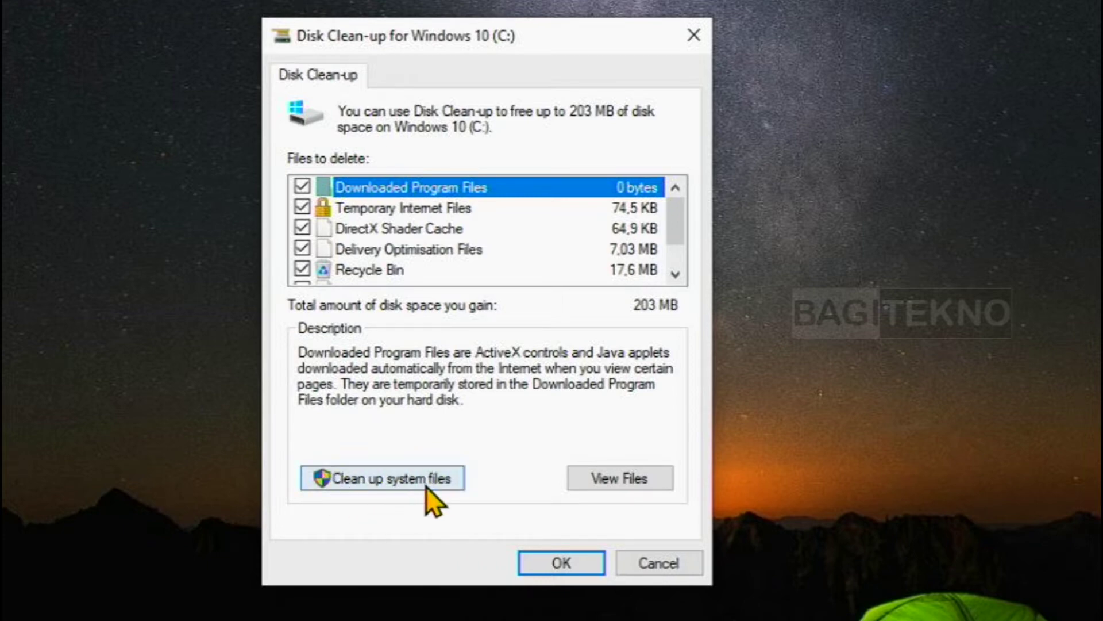
- Rescan the Windows 10 (C:) drive with system files included and move the results window toward the middle of the desktop
{"action": "left_click", "coordinate": [456, 486]}
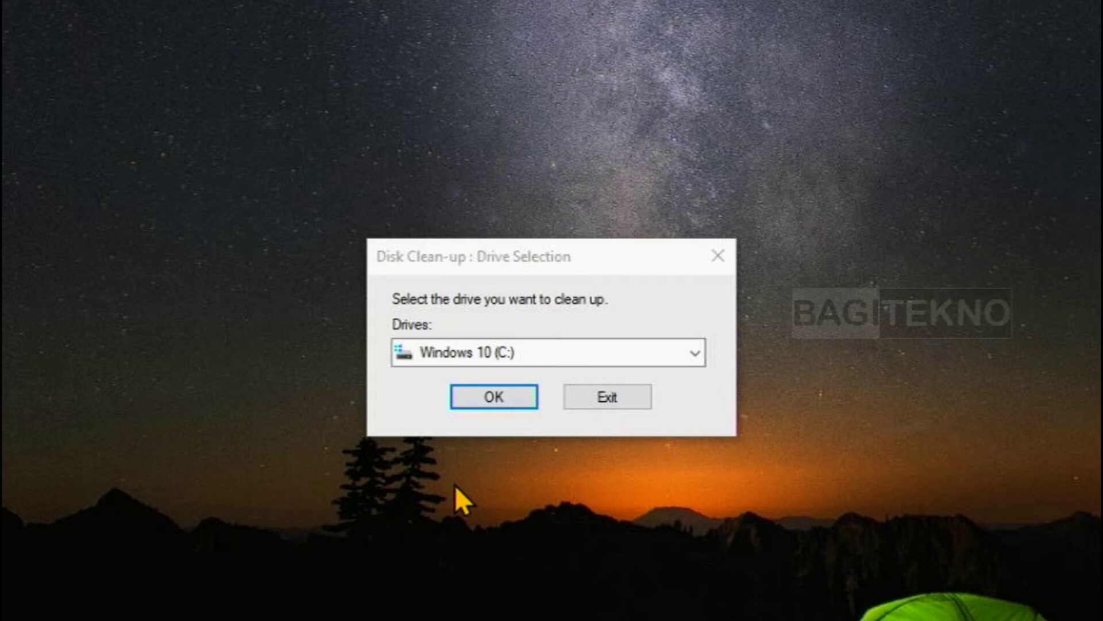
{"action": "left_click", "coordinate": [560, 353]}
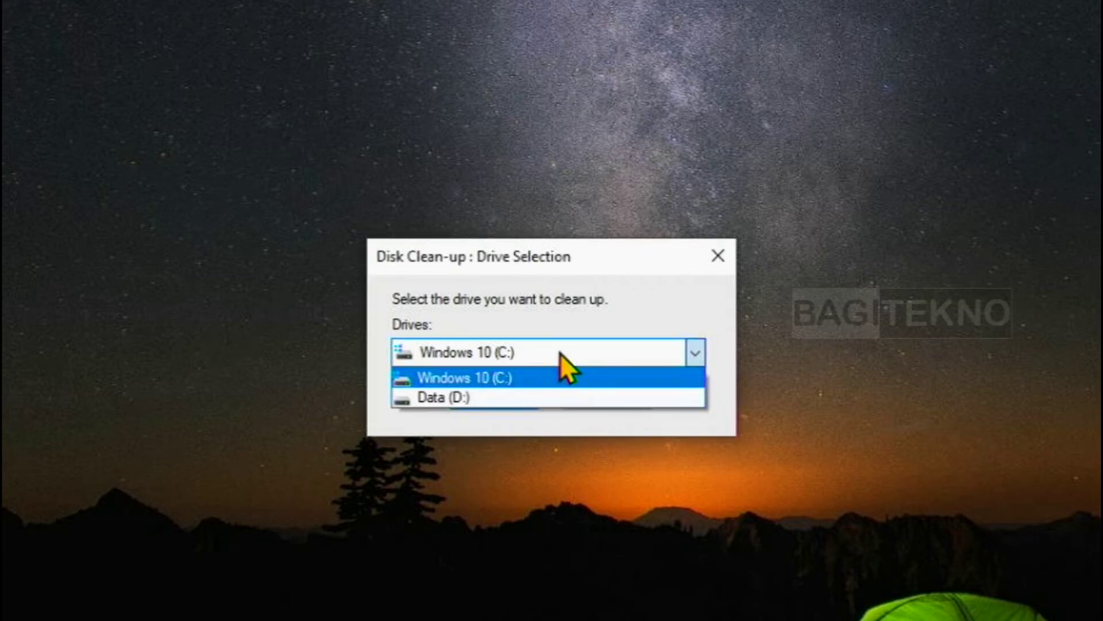
{"action": "left_click", "coordinate": [550, 380]}
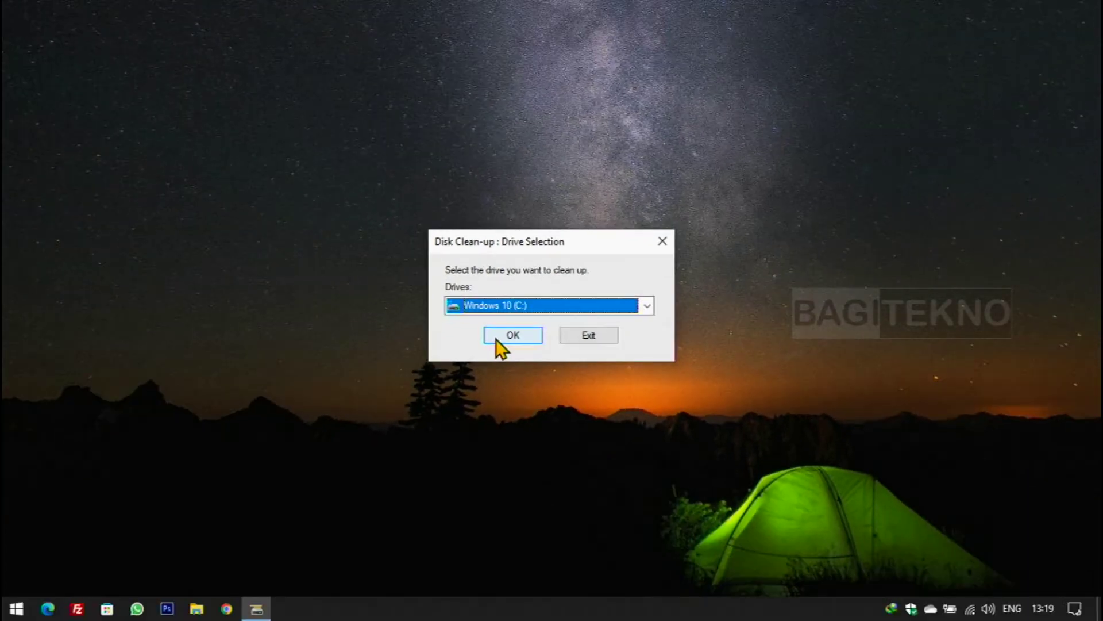
{"action": "left_click", "coordinate": [506, 335]}
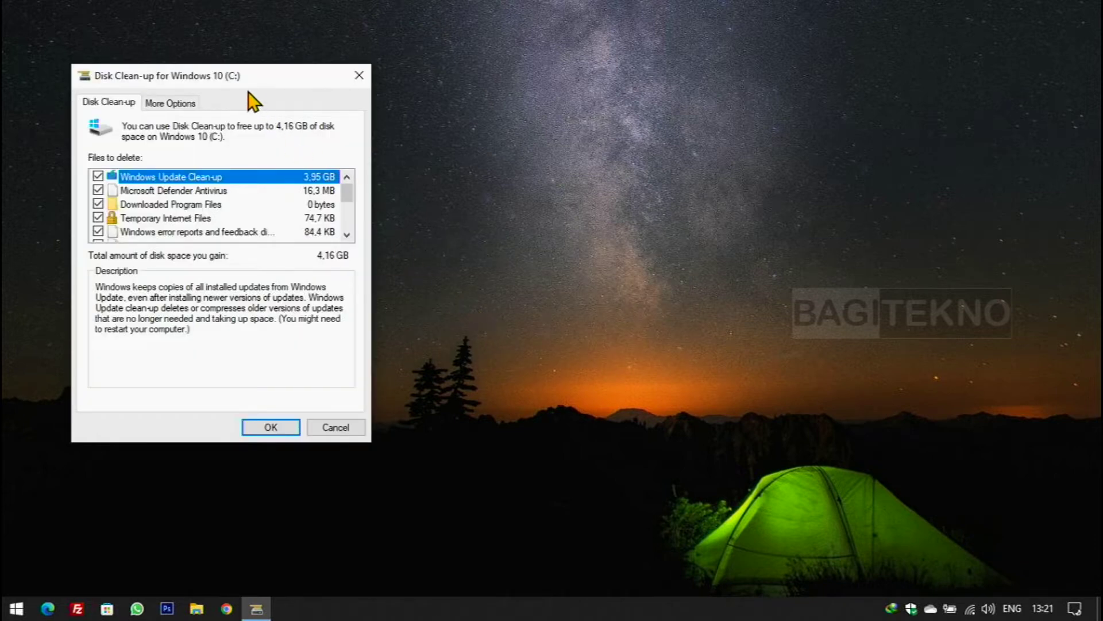
{"action": "left_click_drag", "start_coordinate": [238, 75], "coordinate": [517, 103]}
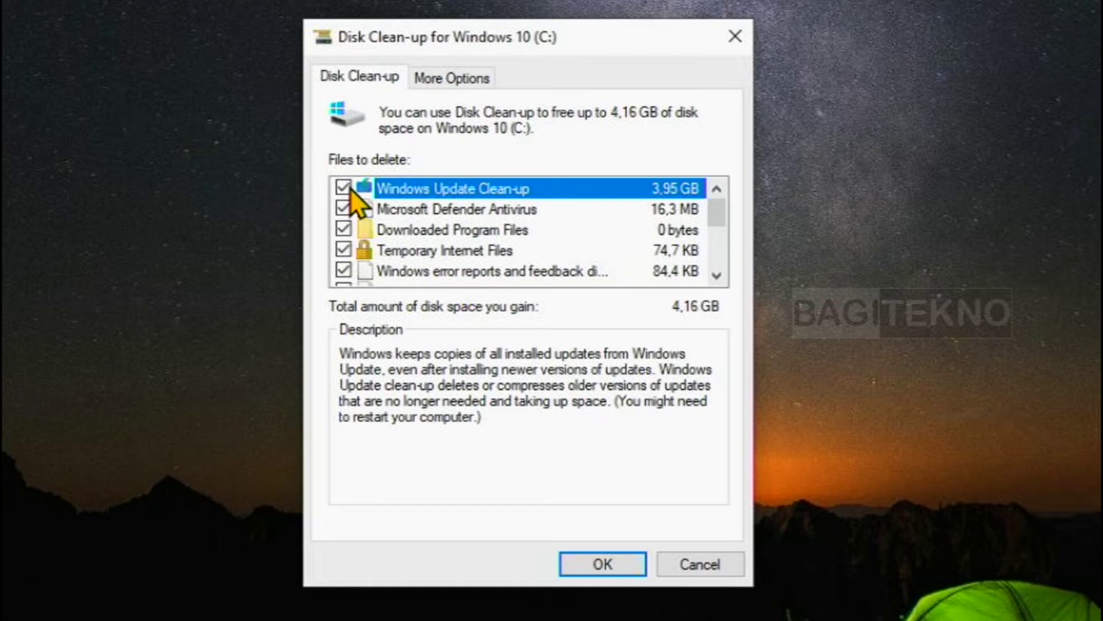
- Review the file categories marked for deletion, examining the descriptions of Microsoft Defender Antivirus, Recycle Bin and Windows Update Clean-up
{"action": "scroll", "coordinate": [351, 201], "scroll_direction": "down", "scroll_amount": 3}
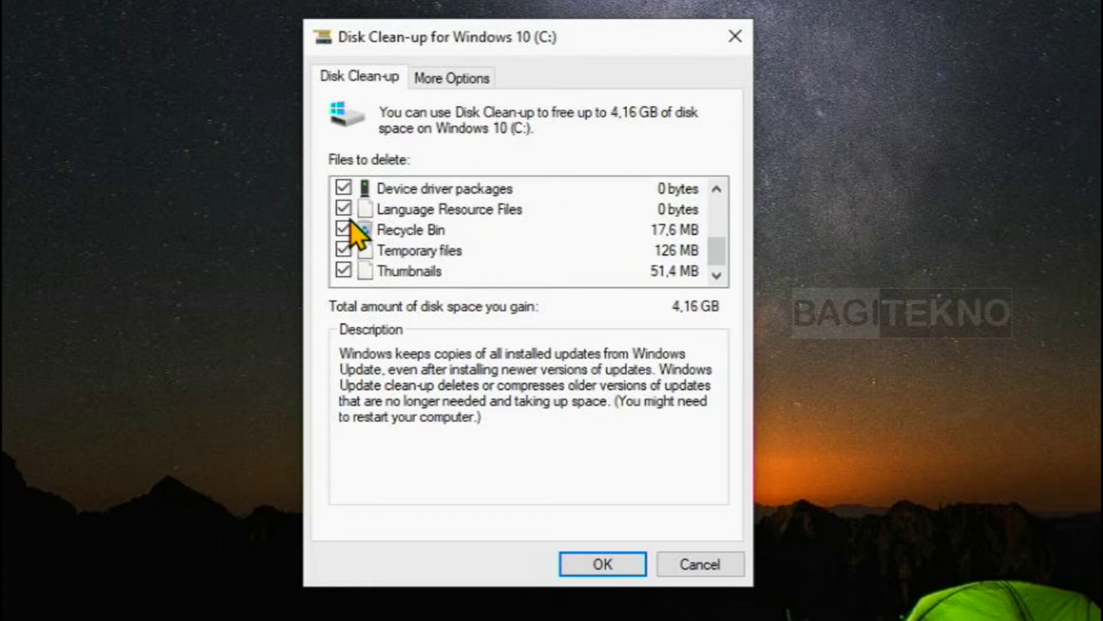
{"action": "scroll", "coordinate": [344, 272], "scroll_direction": "up", "scroll_amount": 3}
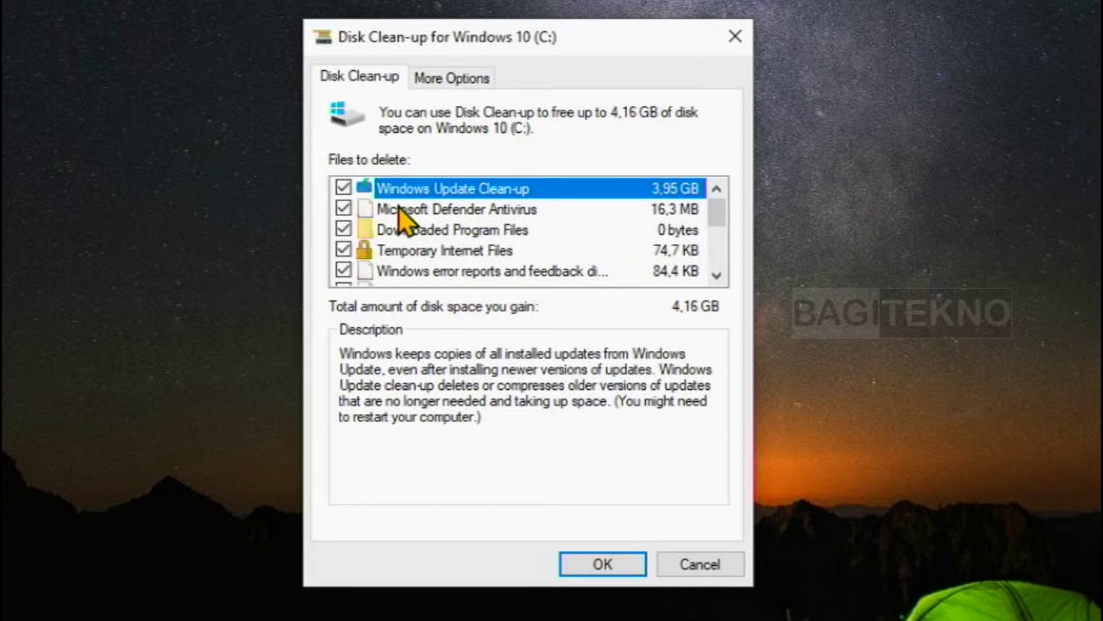
{"action": "scroll", "coordinate": [368, 230], "scroll_direction": "down", "scroll_amount": 3}
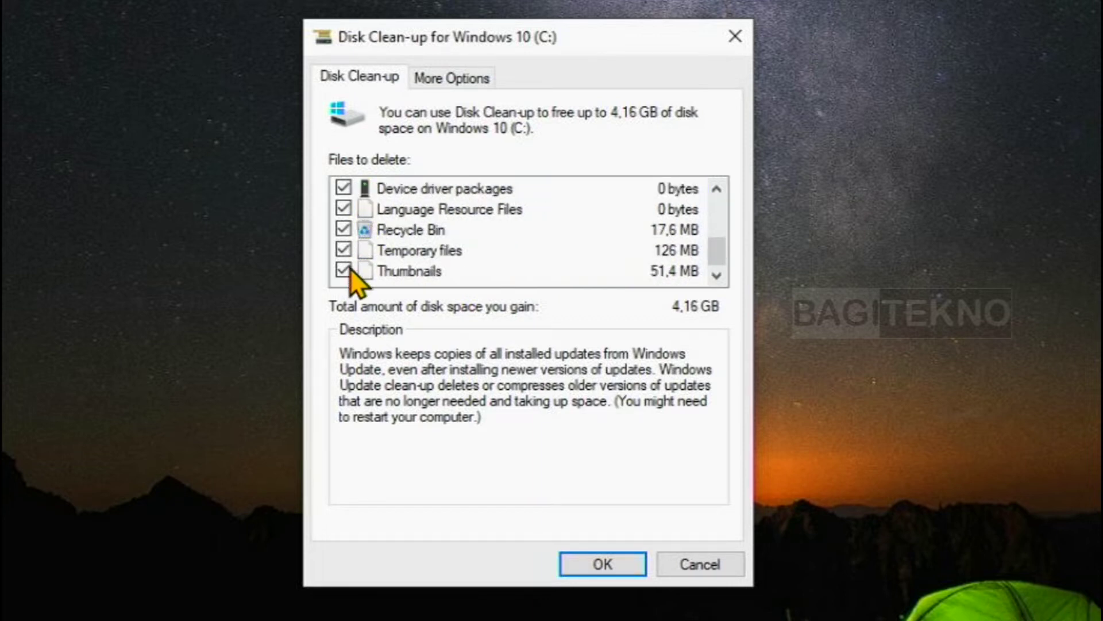
{"action": "scroll", "coordinate": [351, 276], "scroll_direction": "up", "scroll_amount": 5}
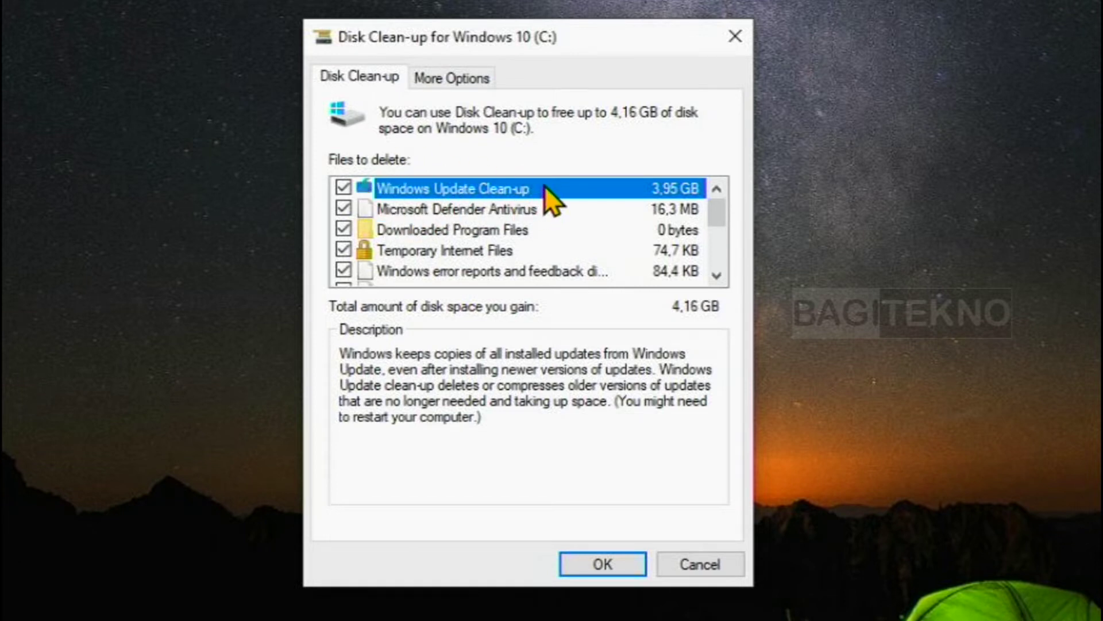
{"action": "left_click", "coordinate": [495, 212]}
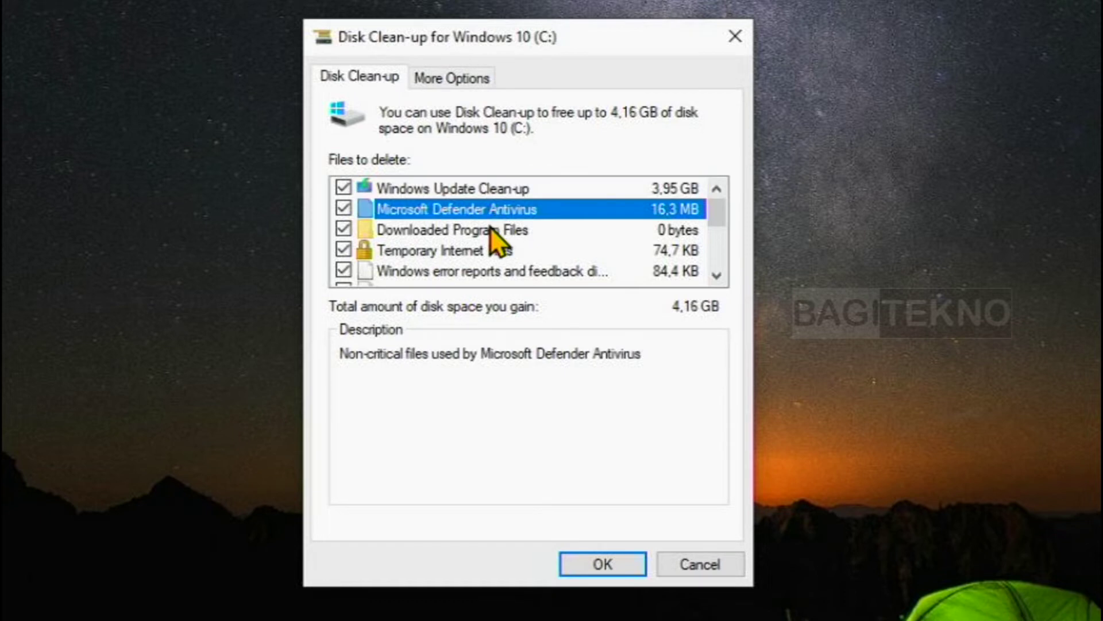
{"action": "scroll", "coordinate": [494, 227], "scroll_direction": "down", "scroll_amount": 3}
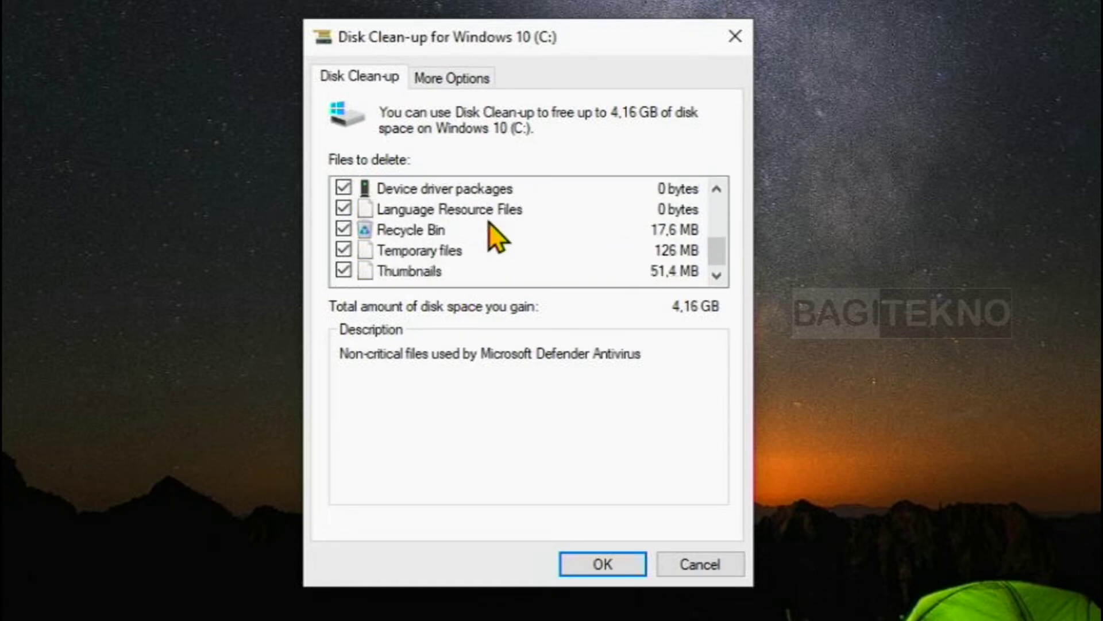
{"action": "left_click", "coordinate": [410, 235]}
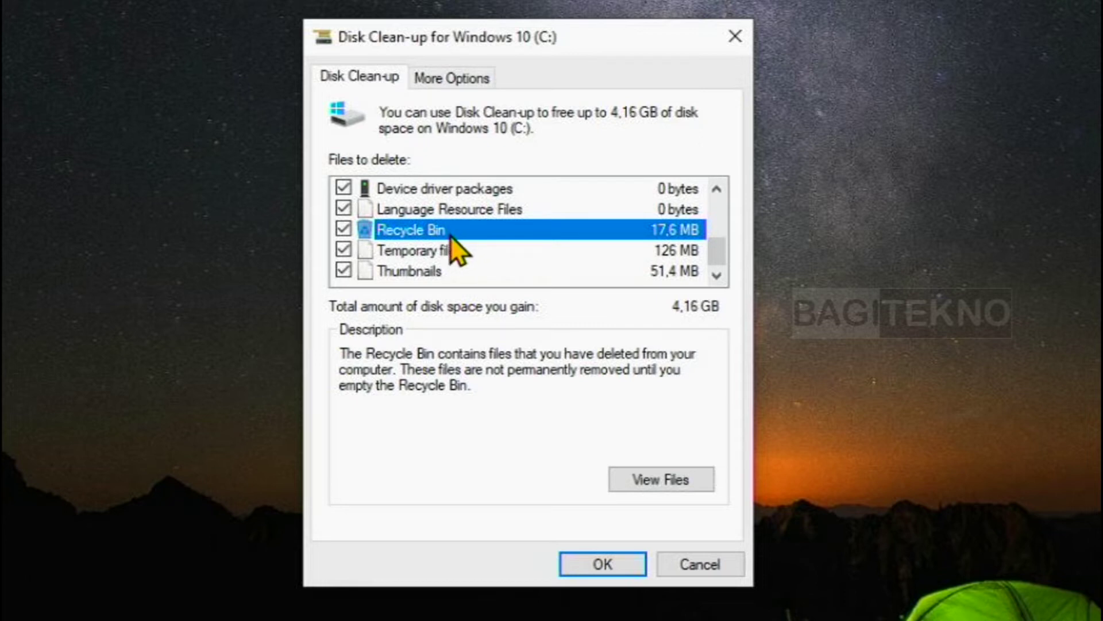
{"action": "scroll", "coordinate": [349, 260], "scroll_direction": "up", "scroll_amount": 3}
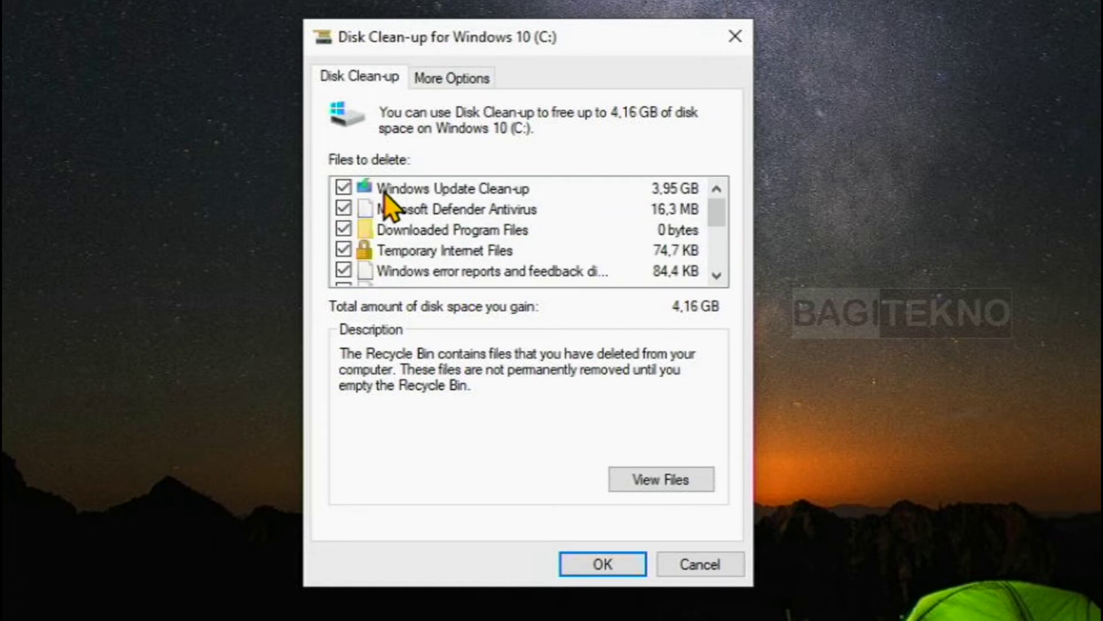
{"action": "left_click", "coordinate": [506, 193]}
{"action": "left_click", "coordinate": [550, 206]}
{"action": "left_click", "coordinate": [538, 188]}
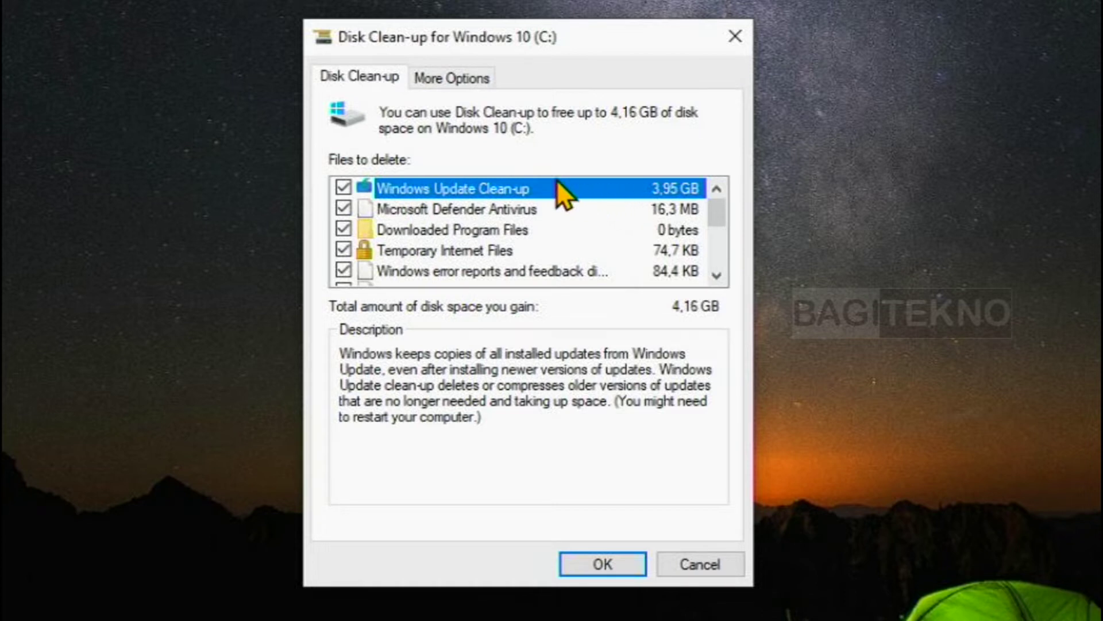
{"action": "scroll", "coordinate": [454, 227], "scroll_direction": "down", "scroll_amount": 2}
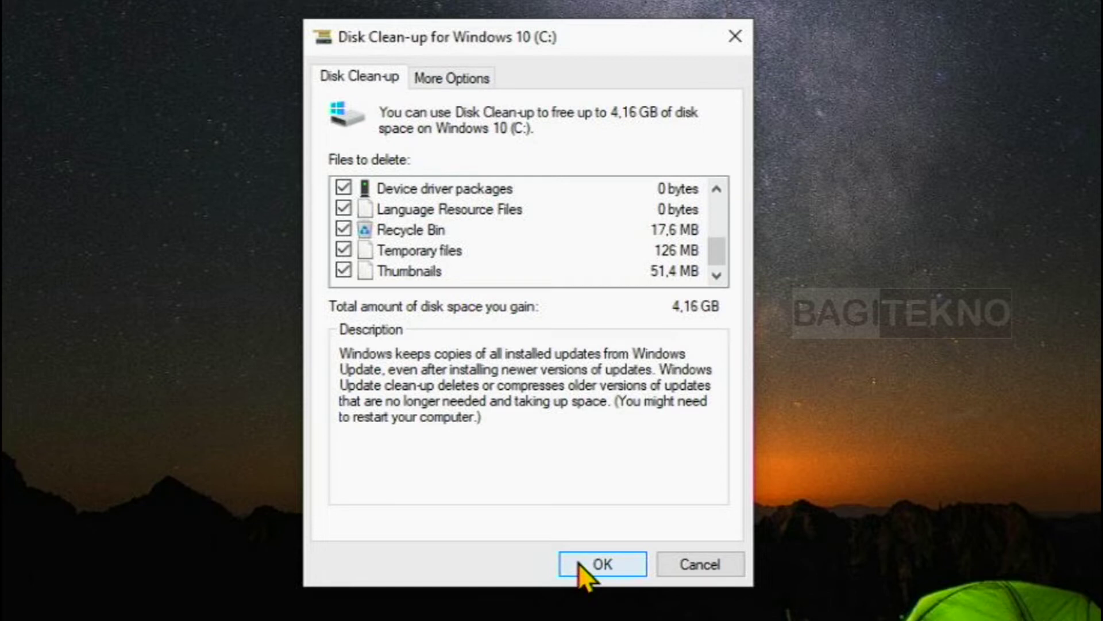
- Start the clean-up of all checked file categories and confirm permanently deleting the files
{"action": "left_click", "coordinate": [578, 563]}
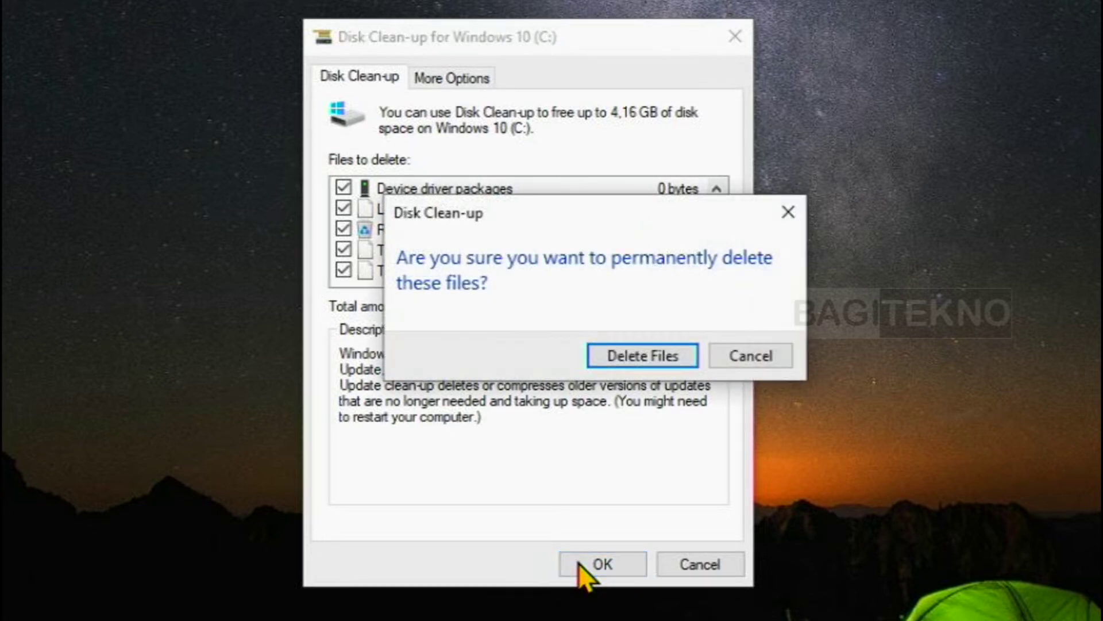
{"action": "left_click_drag", "start_coordinate": [512, 212], "coordinate": [476, 254]}
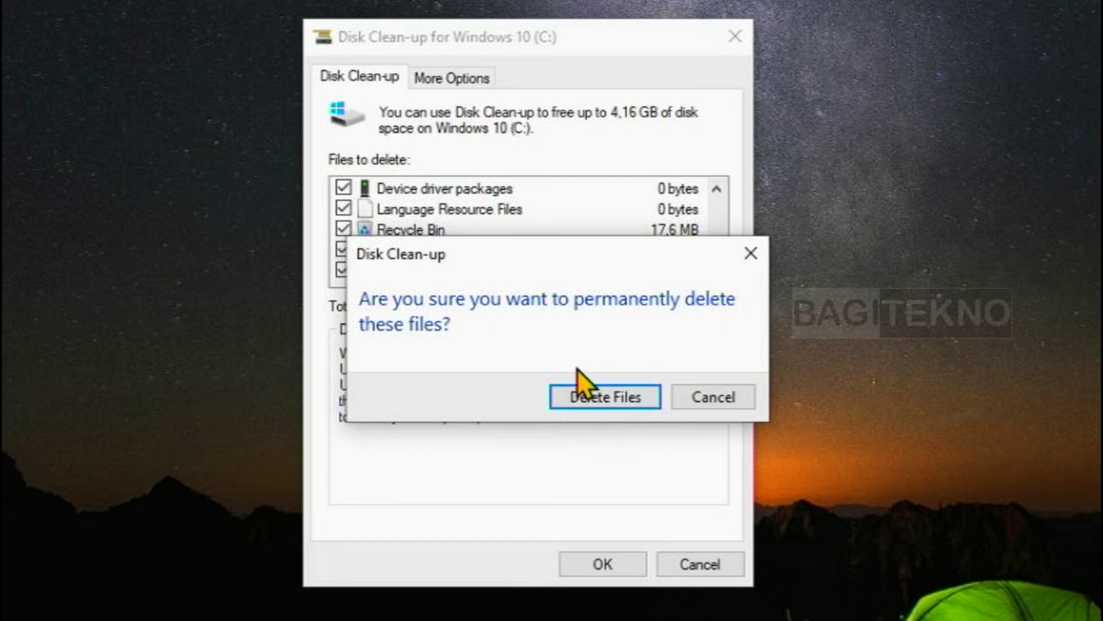
{"action": "left_click", "coordinate": [557, 400]}
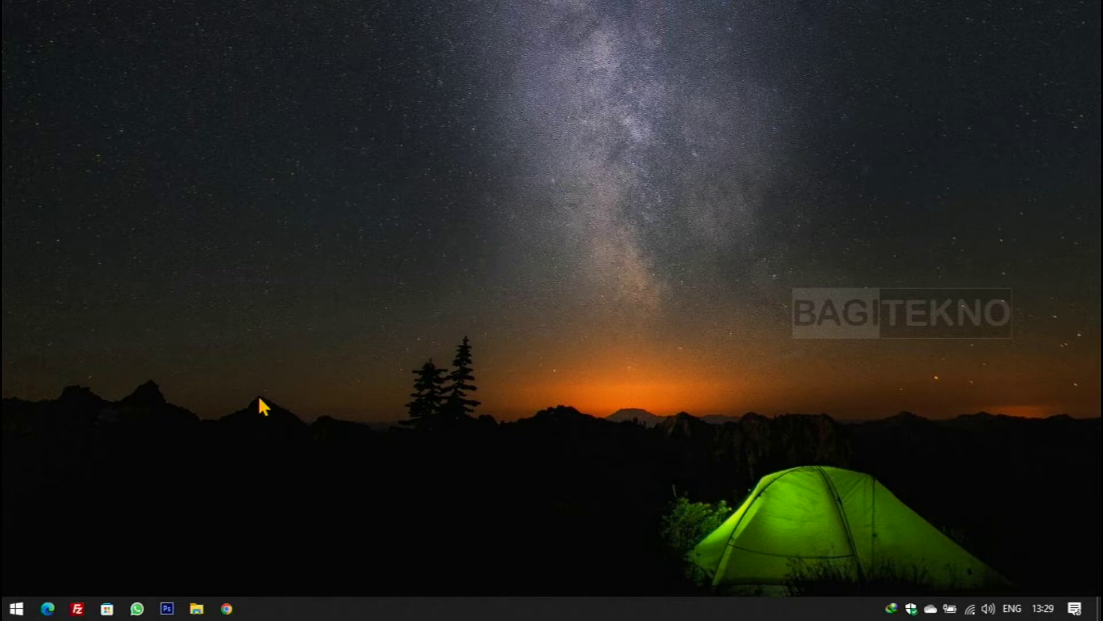
- Open File Explorer, check the free space on the Windows 10 (C:) drive, and close the window
{"action": "left_click", "coordinate": [195, 609]}
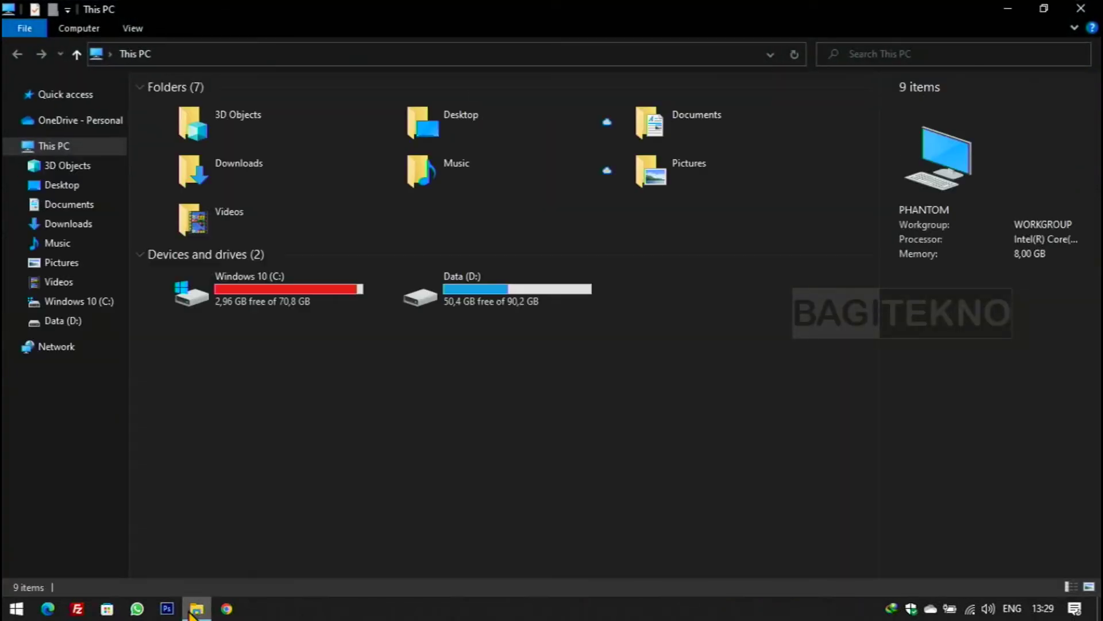
{"action": "left_click", "coordinate": [416, 425]}
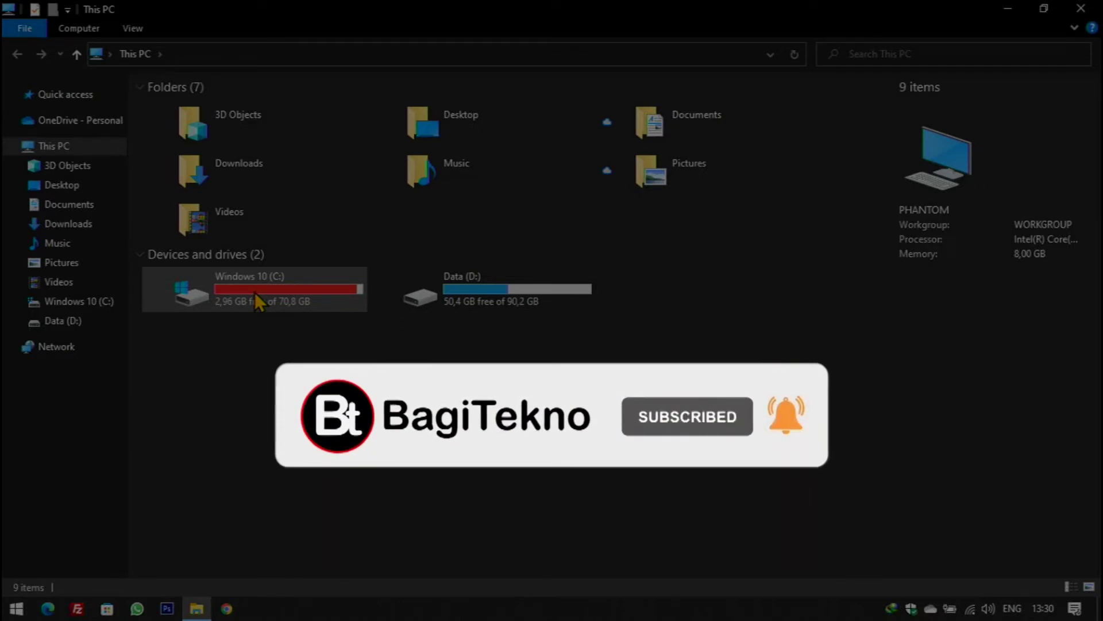
{"action": "left_click", "coordinate": [254, 292]}
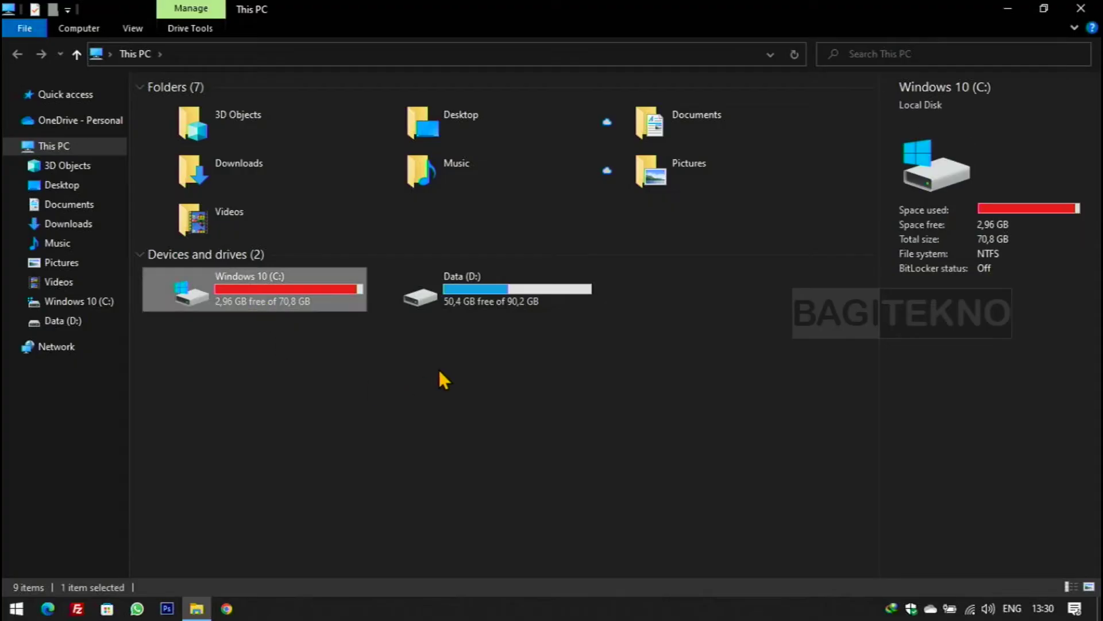
{"action": "left_click", "coordinate": [1075, 18]}
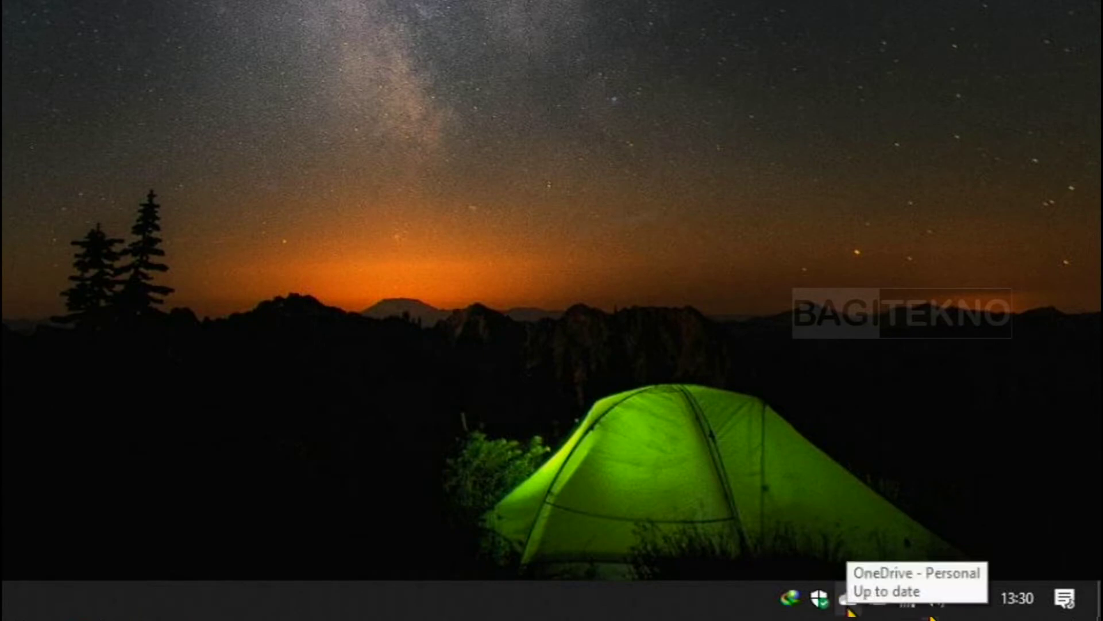
- Check the OneDrive sync status, dismiss it, and open File Explorer at This PC
{"action": "left_click", "coordinate": [847, 604]}
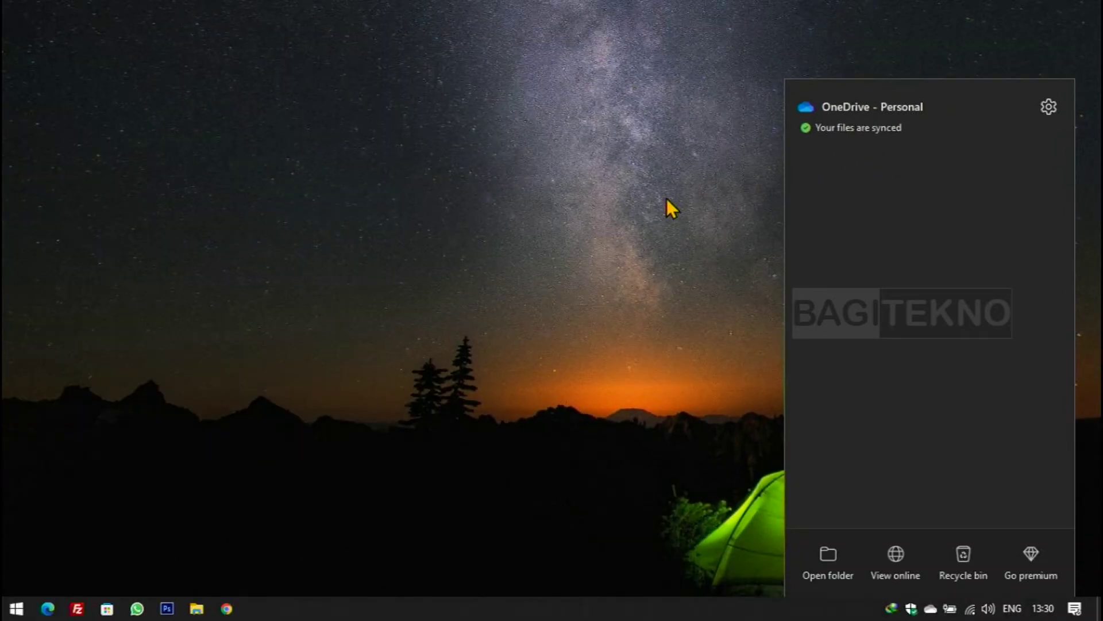
{"action": "left_click", "coordinate": [454, 195]}
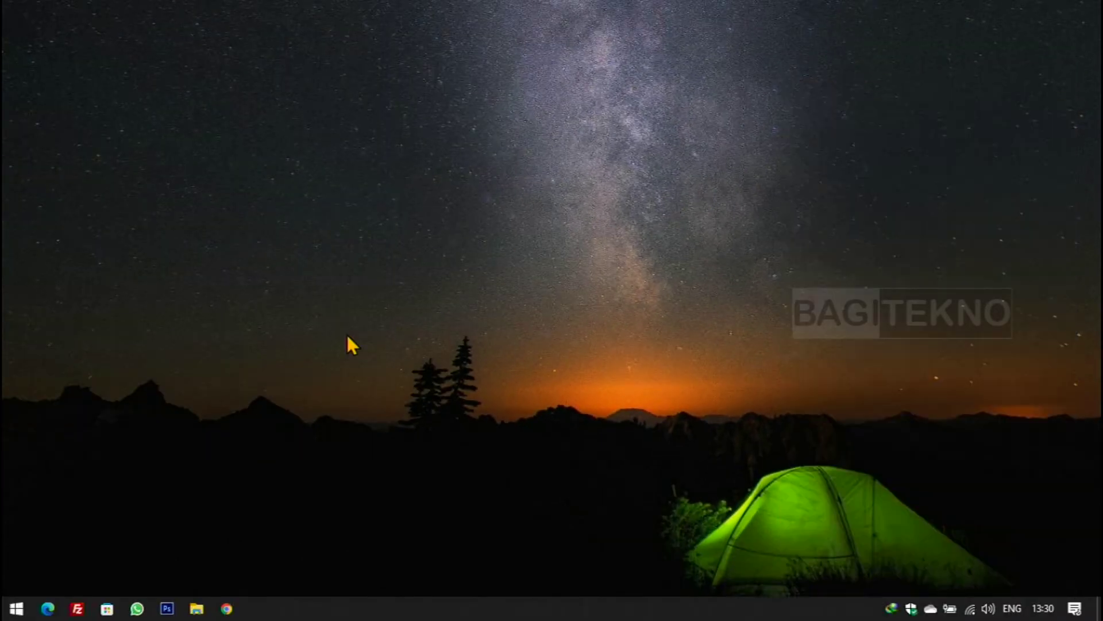
{"action": "left_click", "coordinate": [196, 610]}
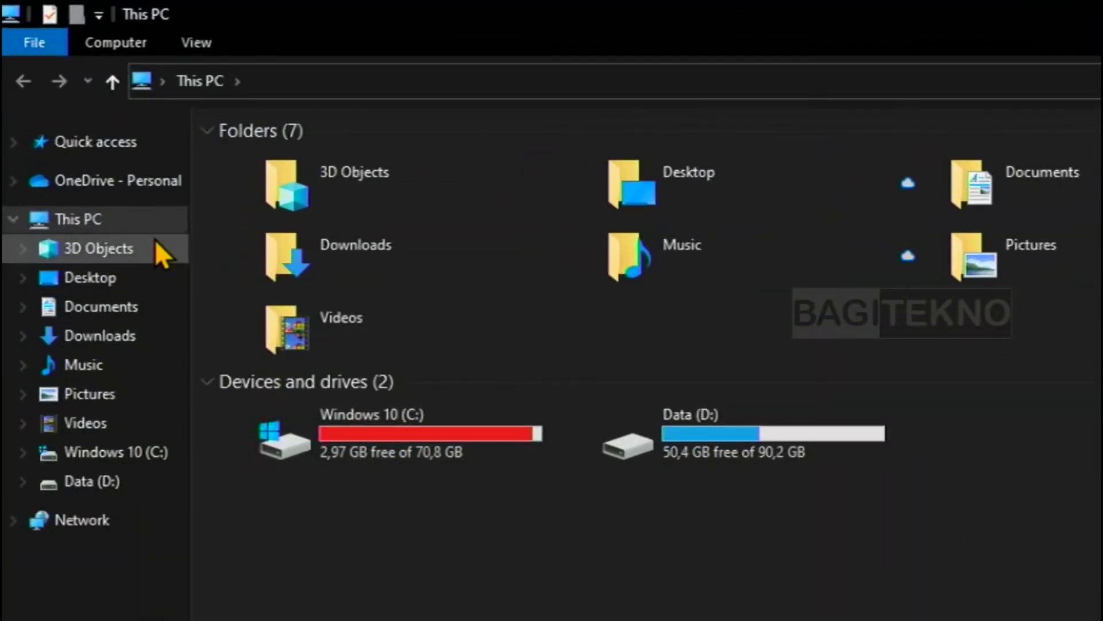
- Open the OneDrive - Personal folder and examine the availability status of its cloud-only and locally stored items, including draft.html
{"action": "left_click", "coordinate": [128, 187]}
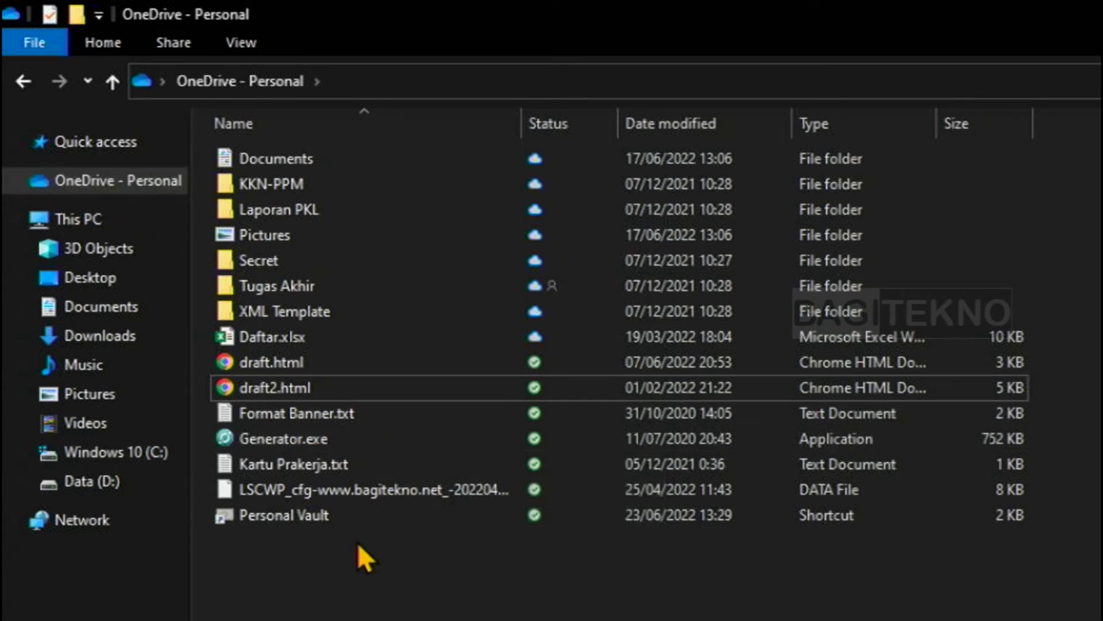
{"action": "left_click", "coordinate": [426, 363]}
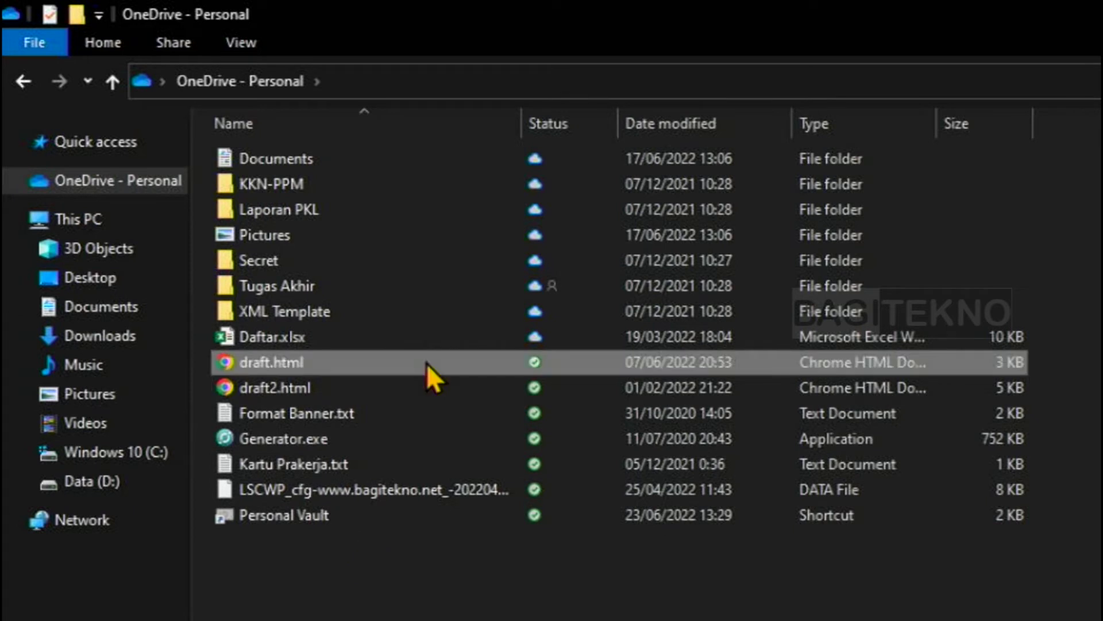
{"action": "left_click", "coordinate": [408, 561]}
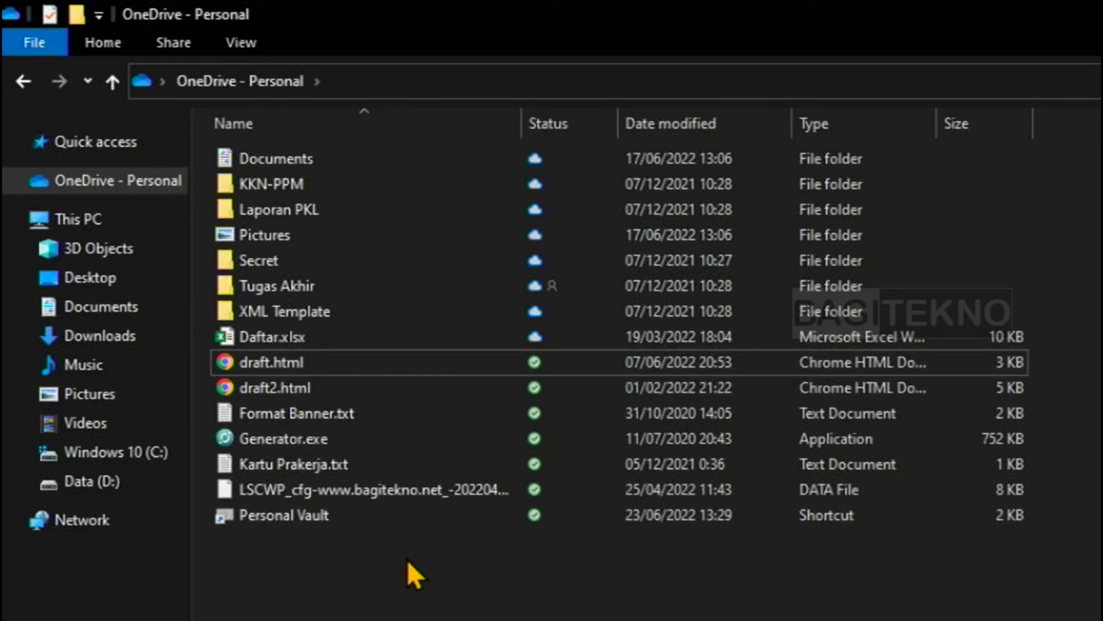
{"action": "left_click", "coordinate": [445, 440]}
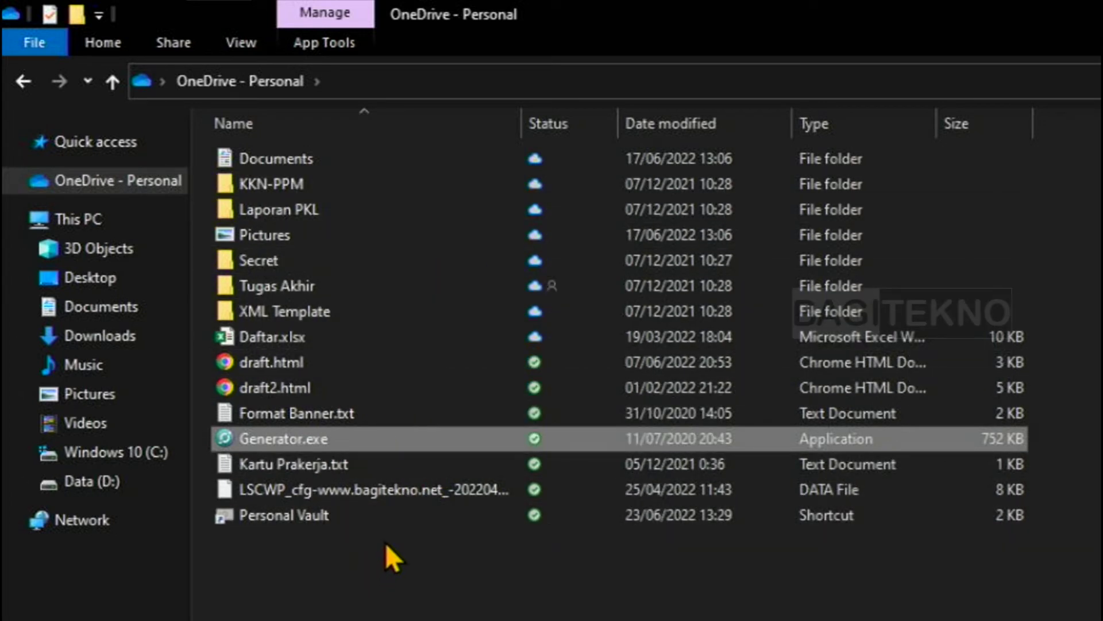
{"action": "left_click", "coordinate": [436, 569]}
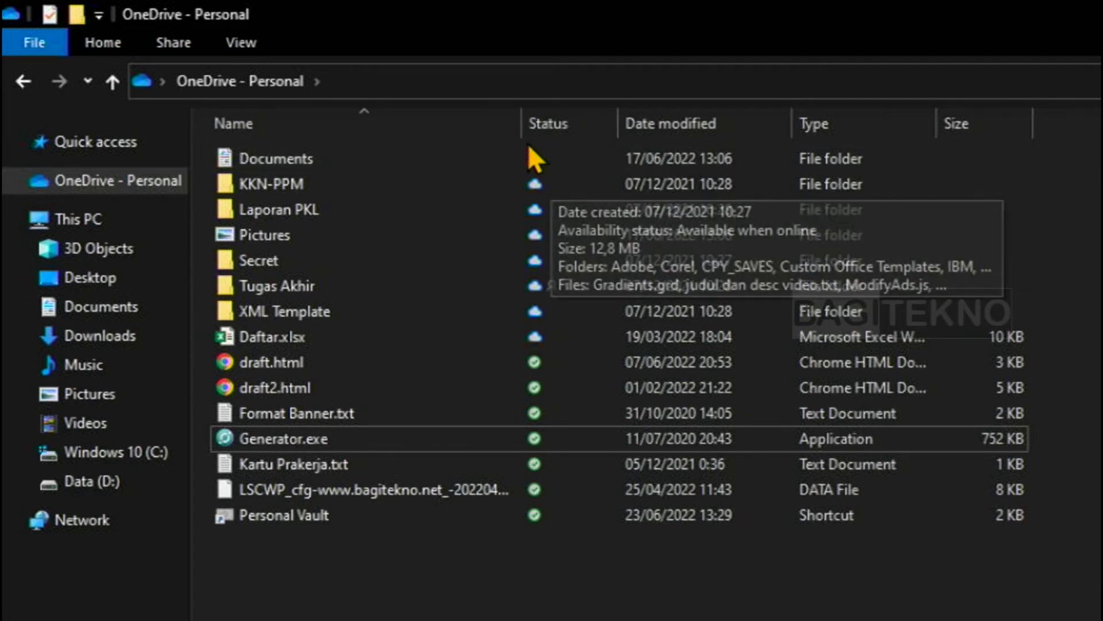
{"action": "mouse_move", "coordinate": [548, 168]}
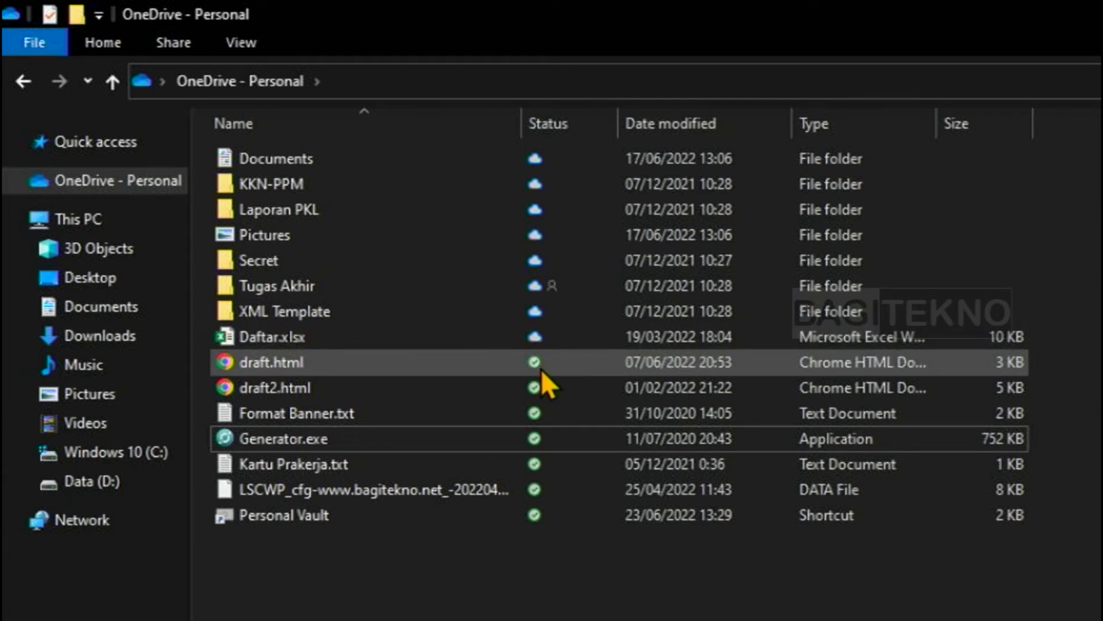
{"action": "mouse_move", "coordinate": [545, 366]}
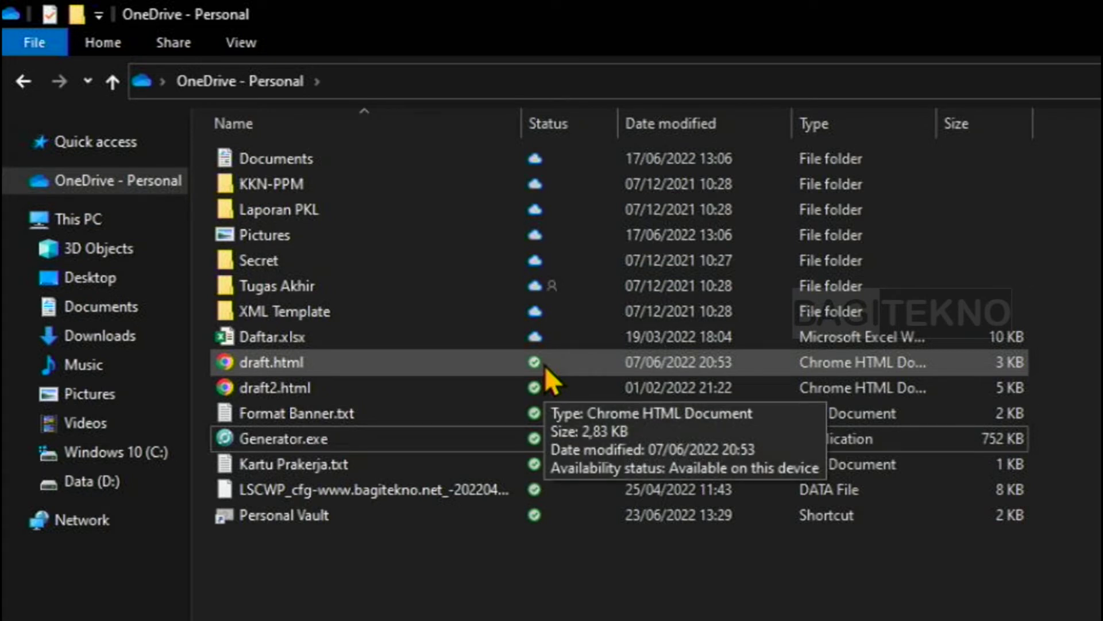
{"action": "left_click", "coordinate": [530, 367]}
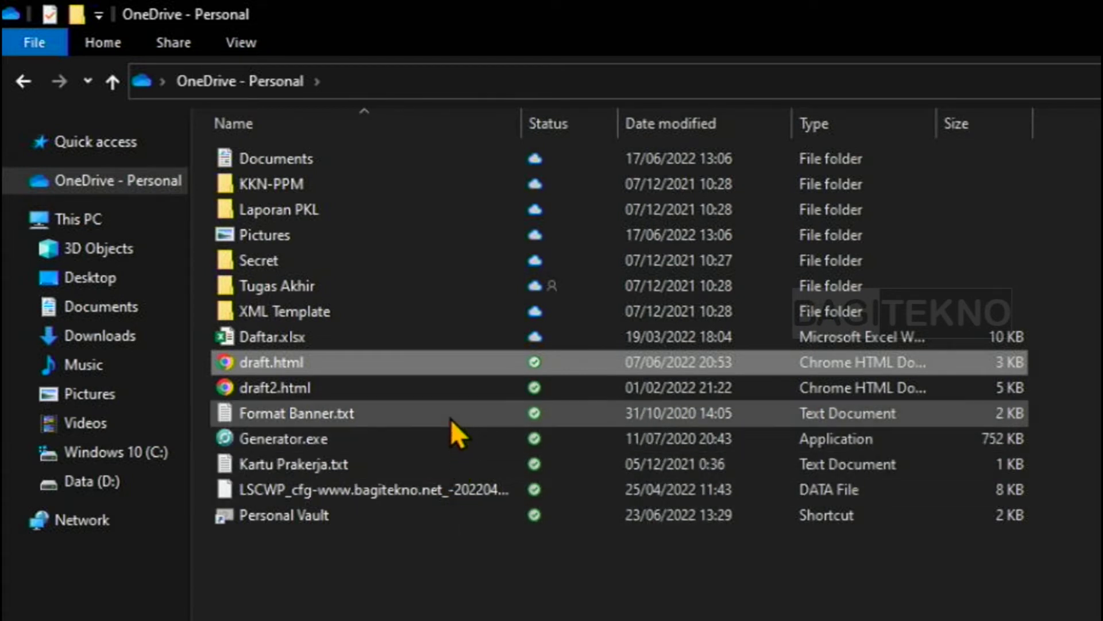
- Free up the local disk space used by draft2.html in the OneDrive - Personal folder
{"action": "left_click", "coordinate": [454, 393]}
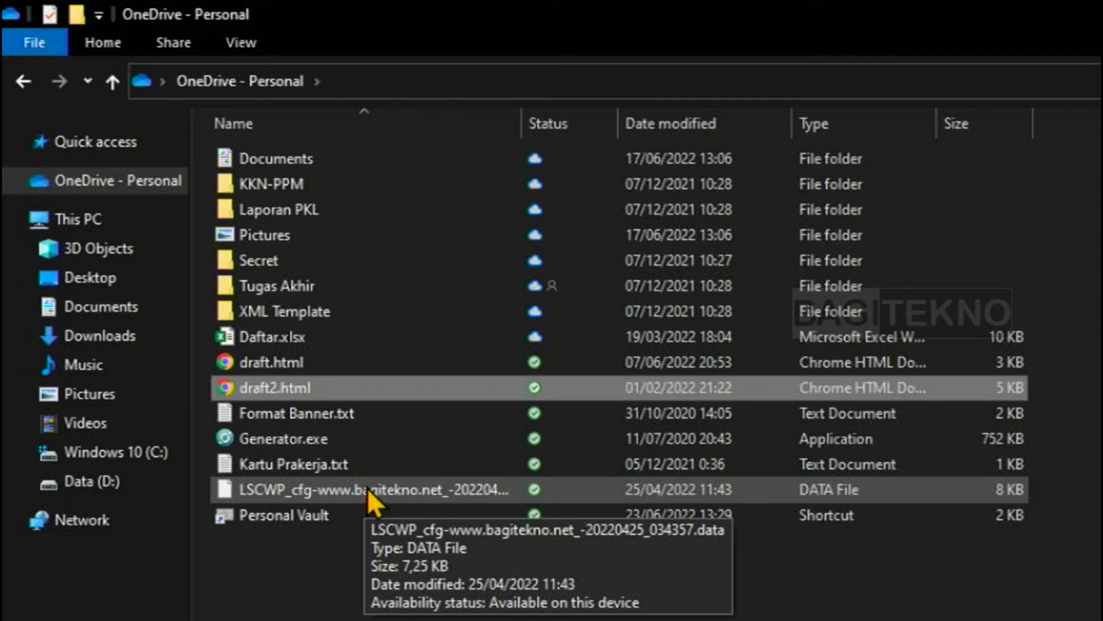
{"action": "right_click", "coordinate": [347, 392]}
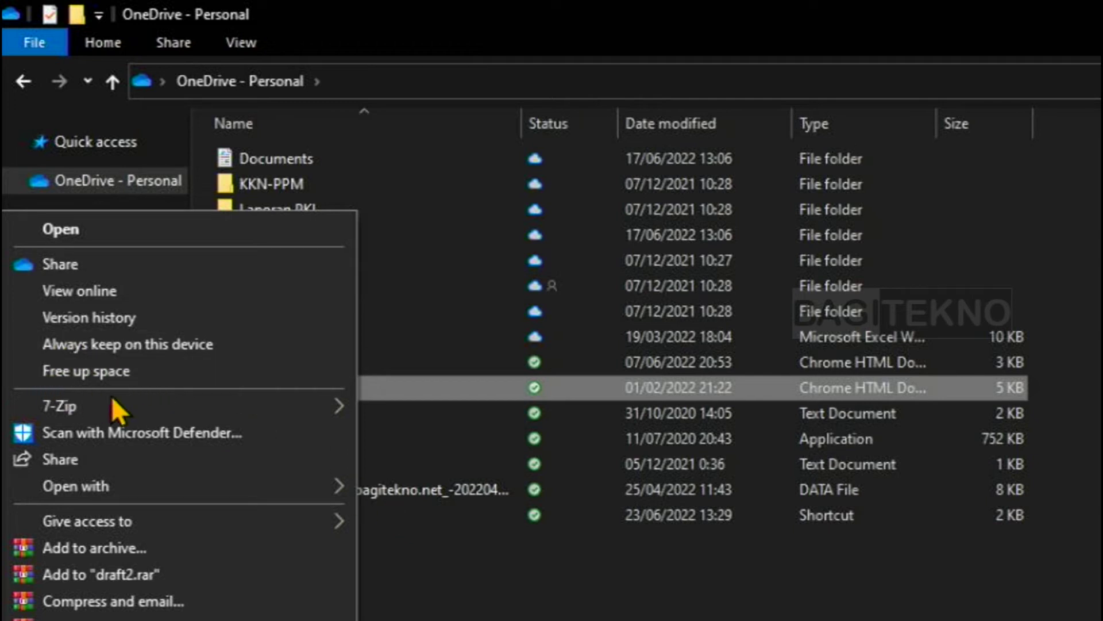
{"action": "left_click", "coordinate": [154, 371]}
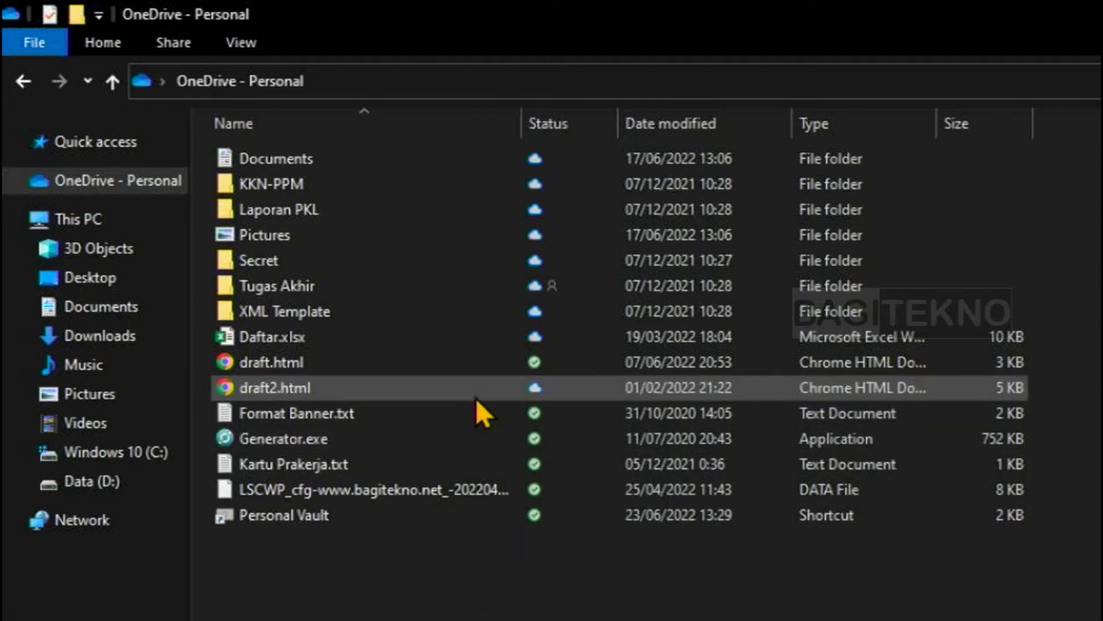
- Check the availability status and size of draft2.html and compare its status with Kartu Prakerja.txt
{"action": "left_click", "coordinate": [528, 387]}
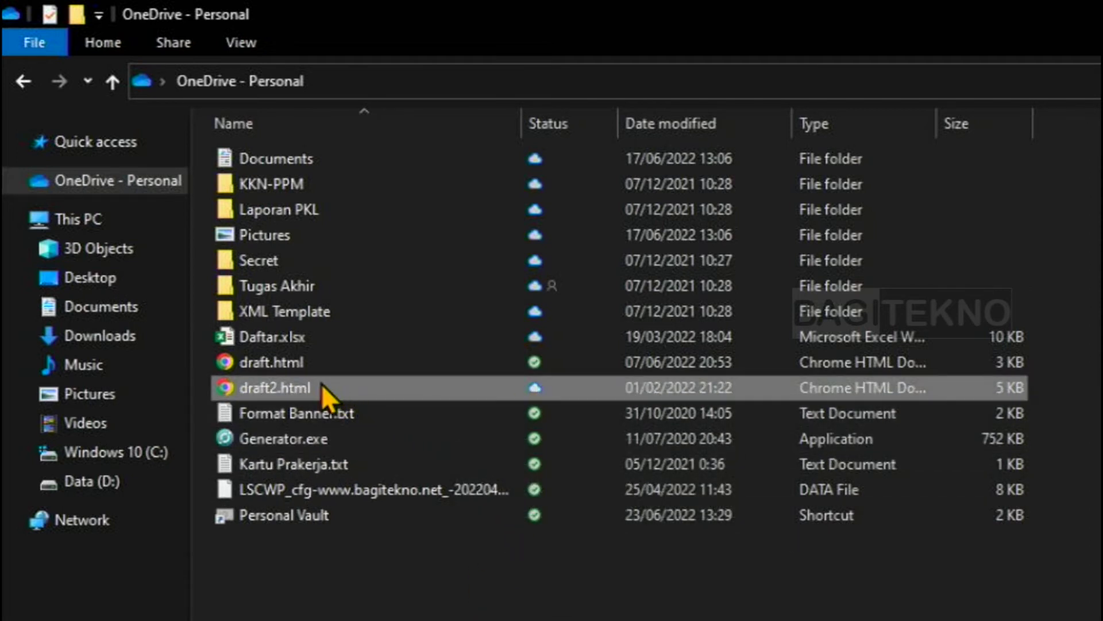
{"action": "mouse_move", "coordinate": [322, 384]}
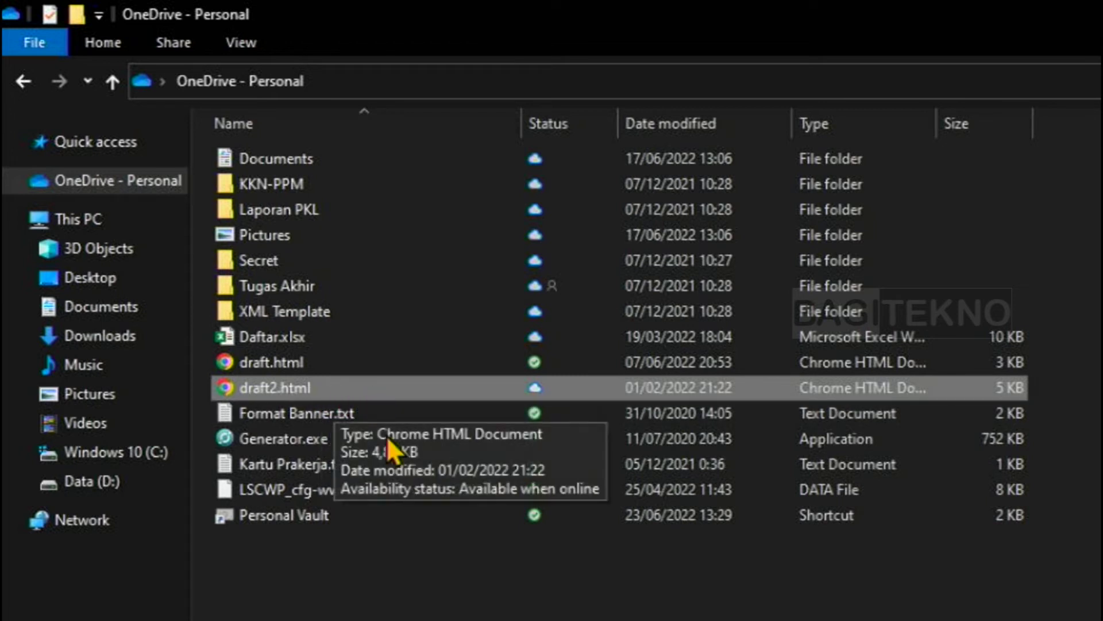
{"action": "left_click", "coordinate": [1054, 389]}
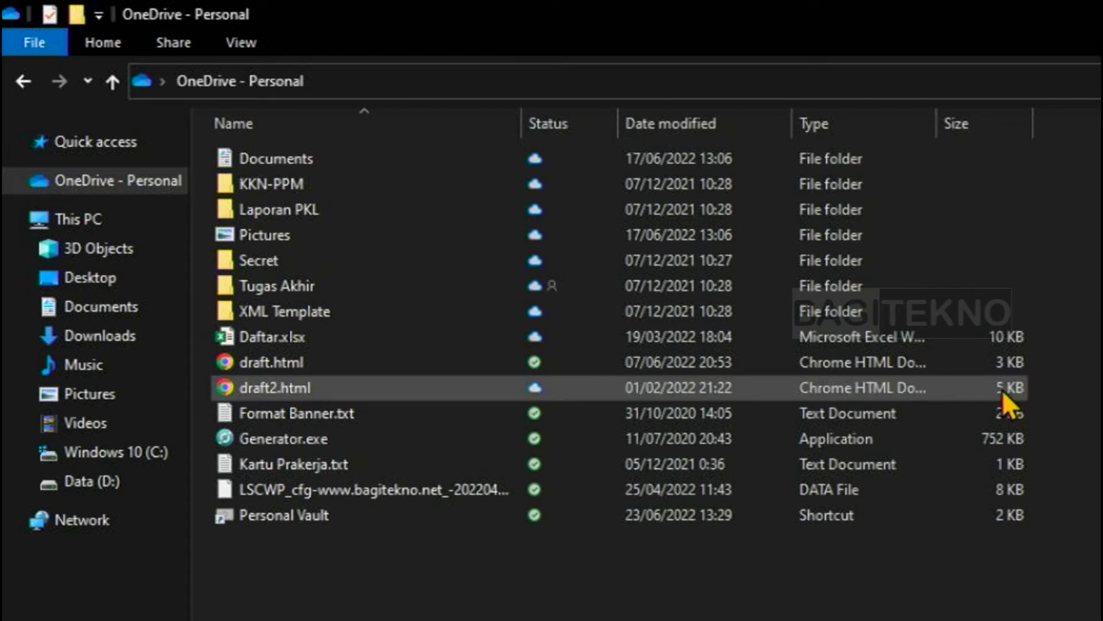
{"action": "left_click", "coordinate": [475, 394]}
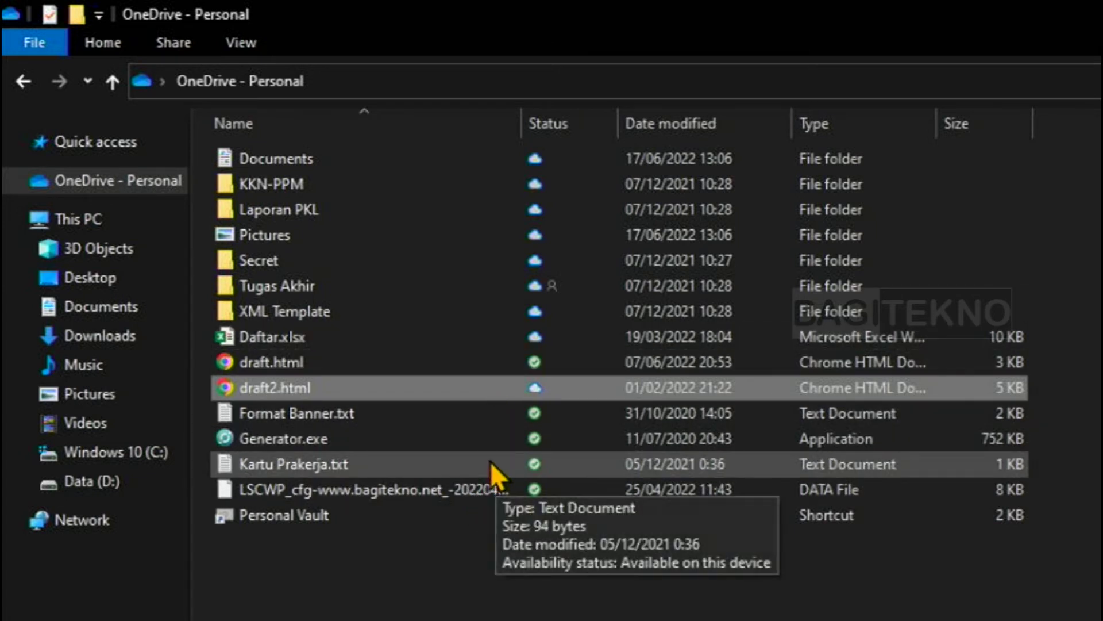
{"action": "left_click", "coordinate": [491, 461]}
{"action": "left_click", "coordinate": [503, 386]}
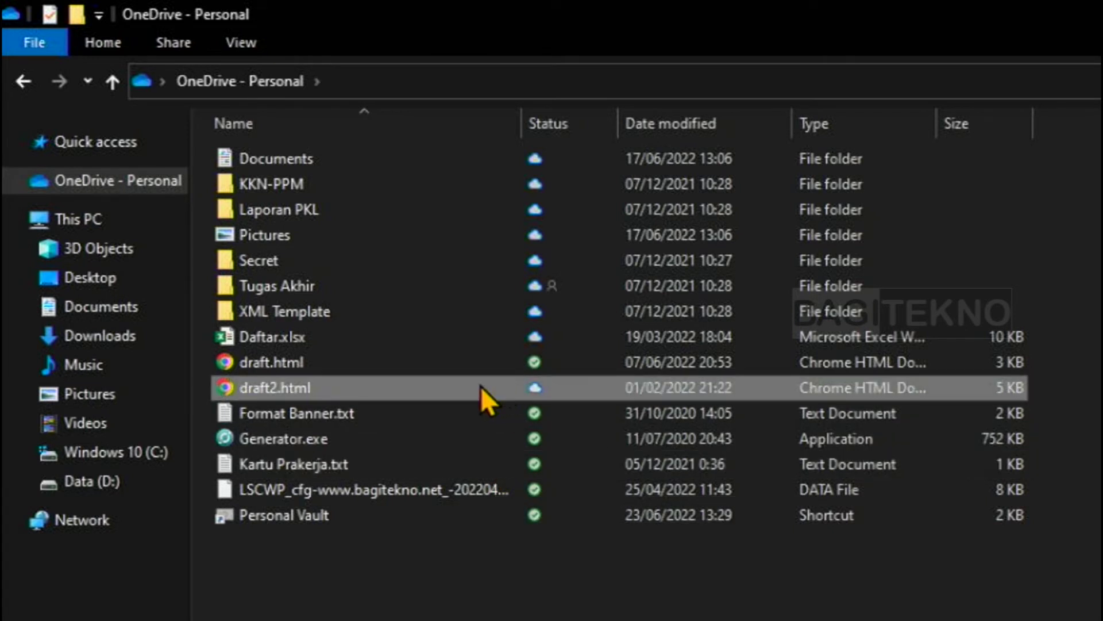
- Check the free space on the Windows 10 (C:) drive in This PC and close the window
{"action": "left_click", "coordinate": [76, 225]}
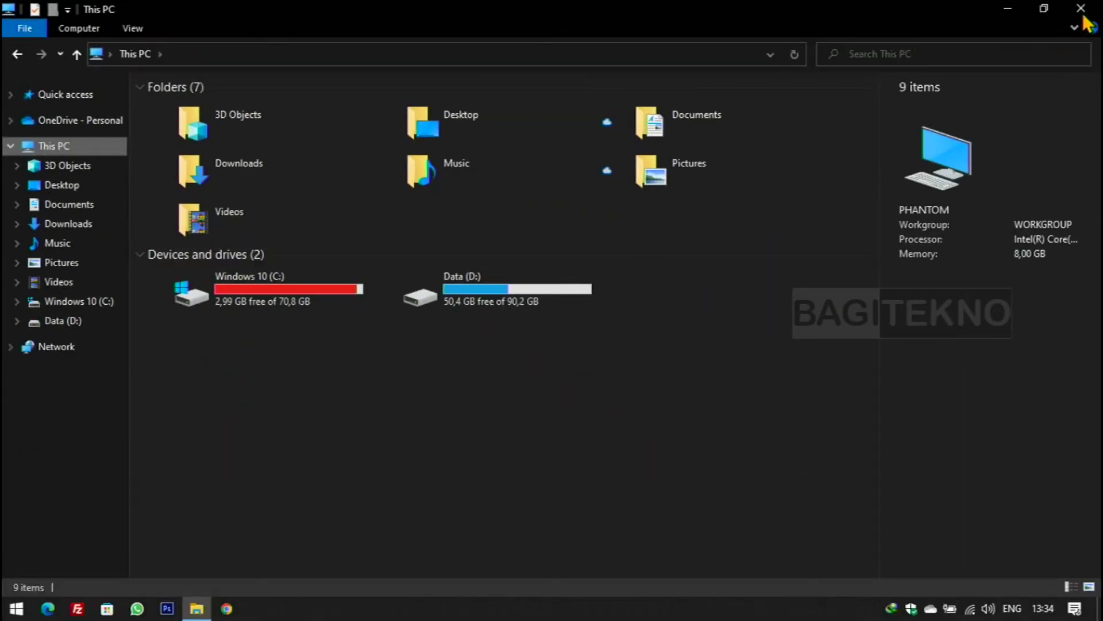
{"action": "left_click", "coordinate": [1082, 10]}
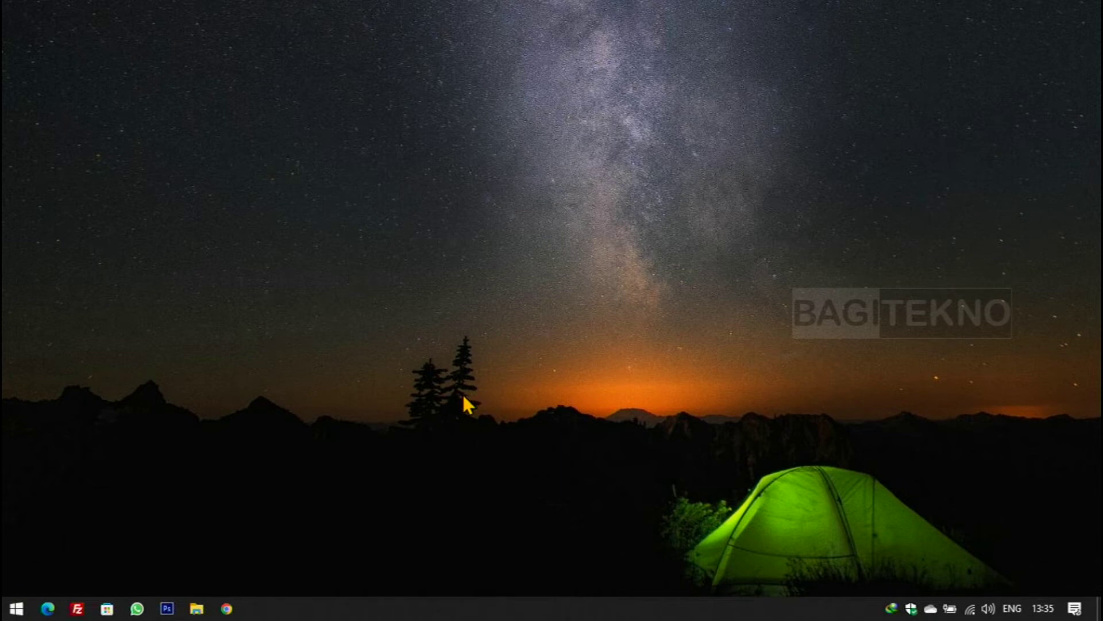
- Open the Apps & features settings at the start of the installed apps list
{"action": "right_click", "coordinate": [13, 610]}
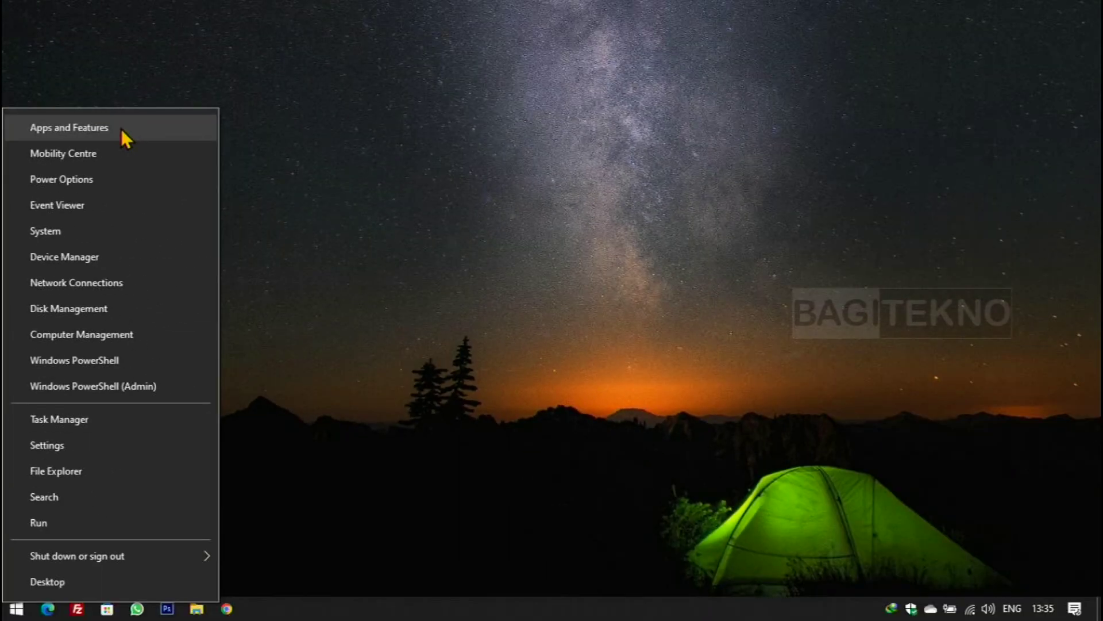
{"action": "left_click", "coordinate": [179, 74]}
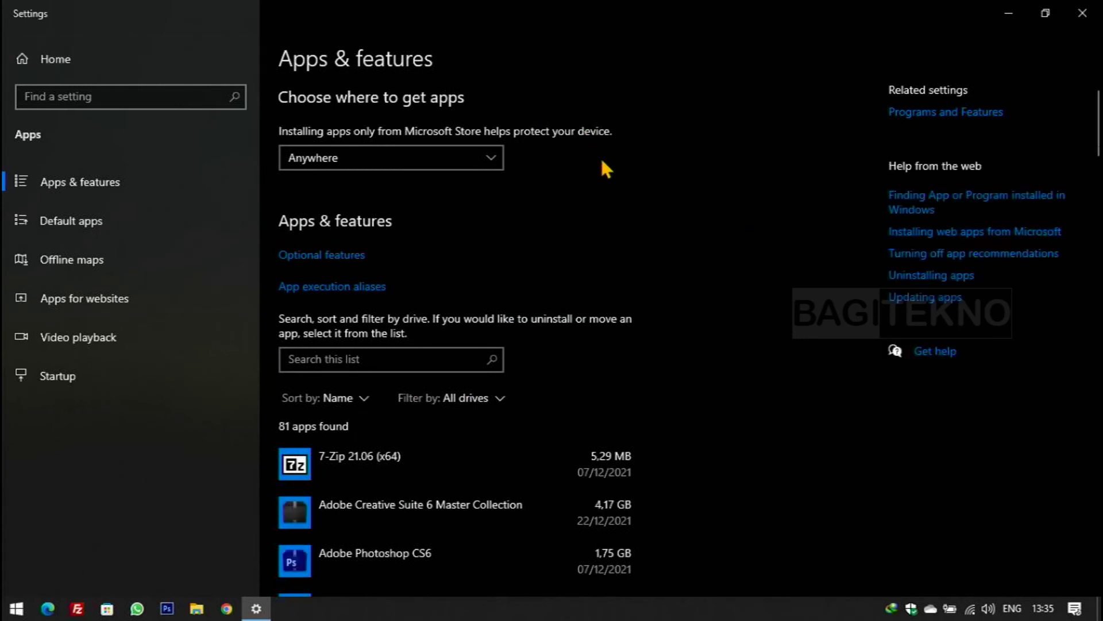
{"action": "scroll", "coordinate": [611, 214], "scroll_direction": "down", "scroll_amount": 3}
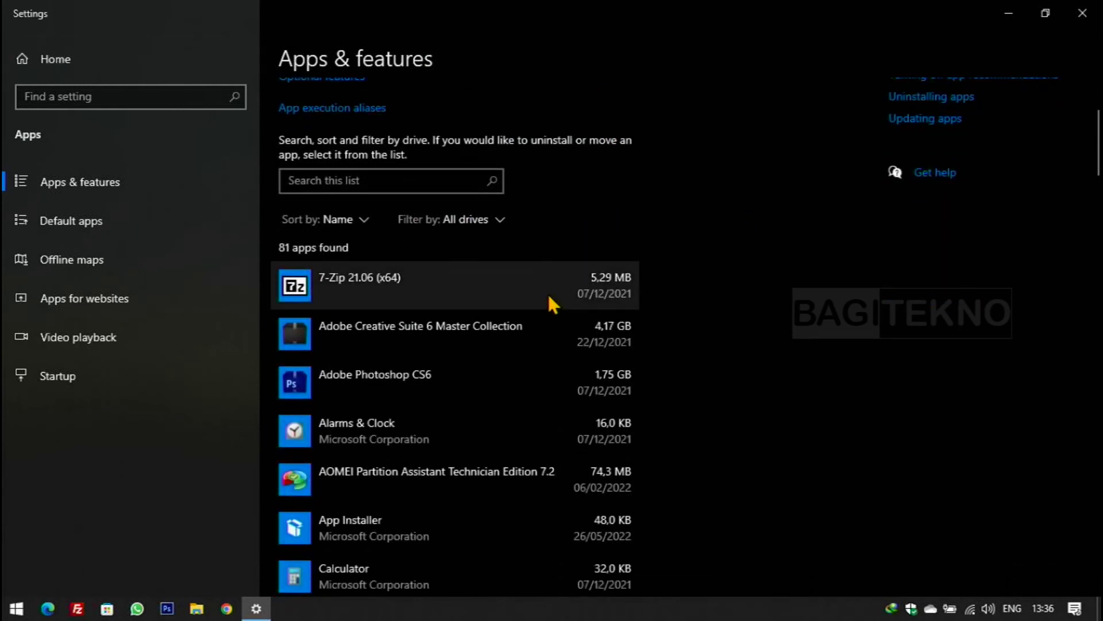
{"action": "scroll", "coordinate": [549, 294], "scroll_direction": "down", "scroll_amount": 3}
{"action": "scroll", "coordinate": [551, 293], "scroll_direction": "up", "scroll_amount": 2}
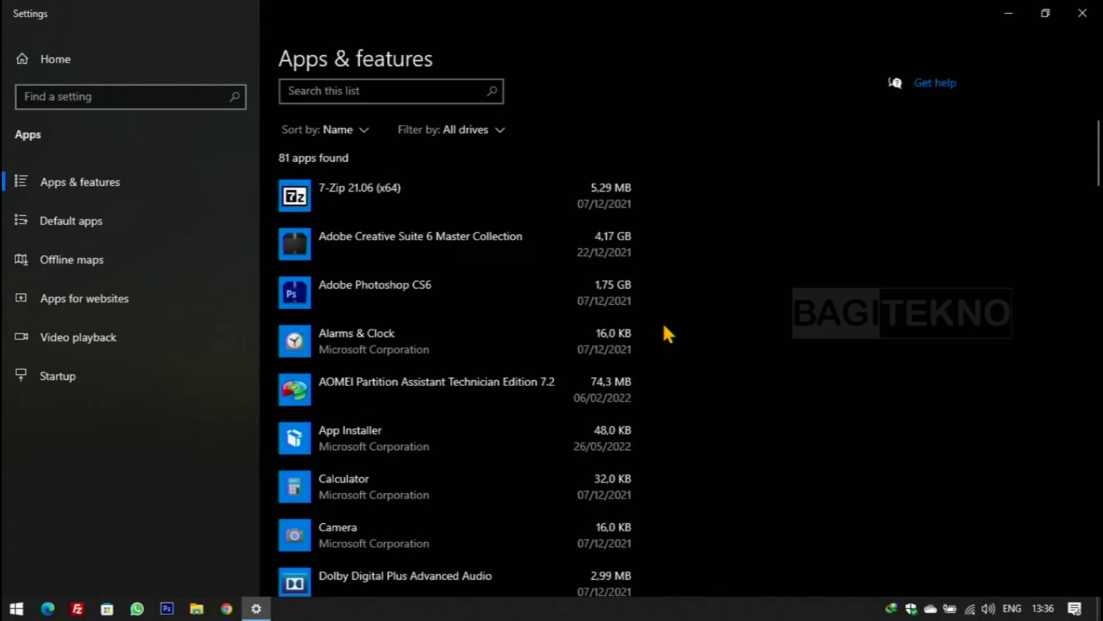
- Start uninstalling IntelliJ IDEA Community Edition 2022.1.1 and allow its uninstaller to make changes to the device
{"action": "scroll", "coordinate": [664, 326], "scroll_direction": "down", "scroll_amount": 5}
{"action": "scroll", "coordinate": [664, 326], "scroll_direction": "down", "scroll_amount": 8}
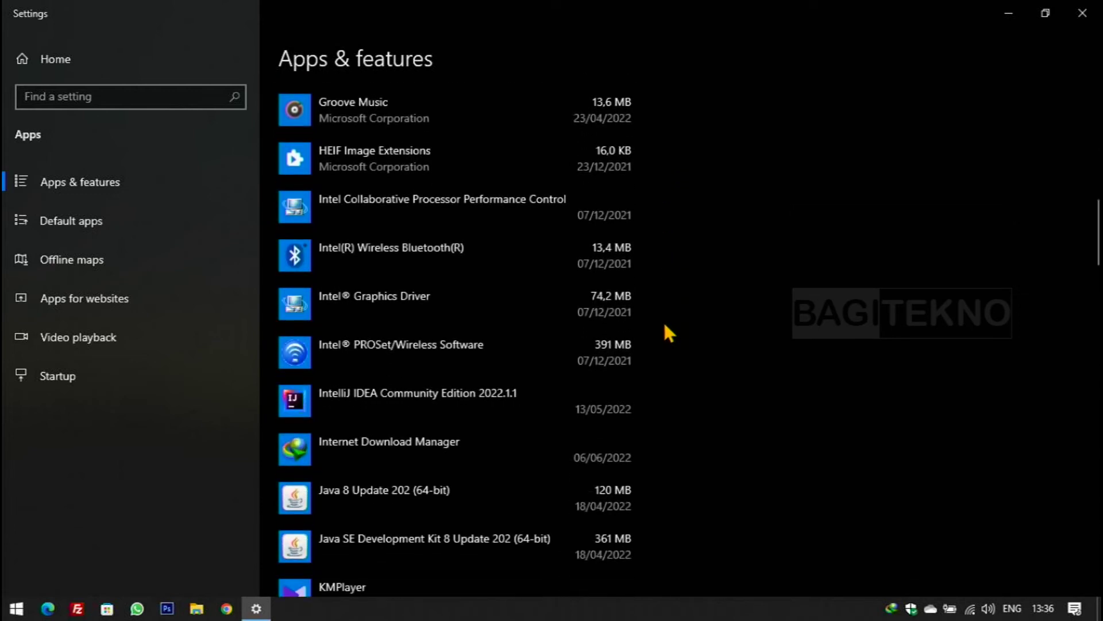
{"action": "scroll", "coordinate": [671, 317], "scroll_direction": "down", "scroll_amount": 2}
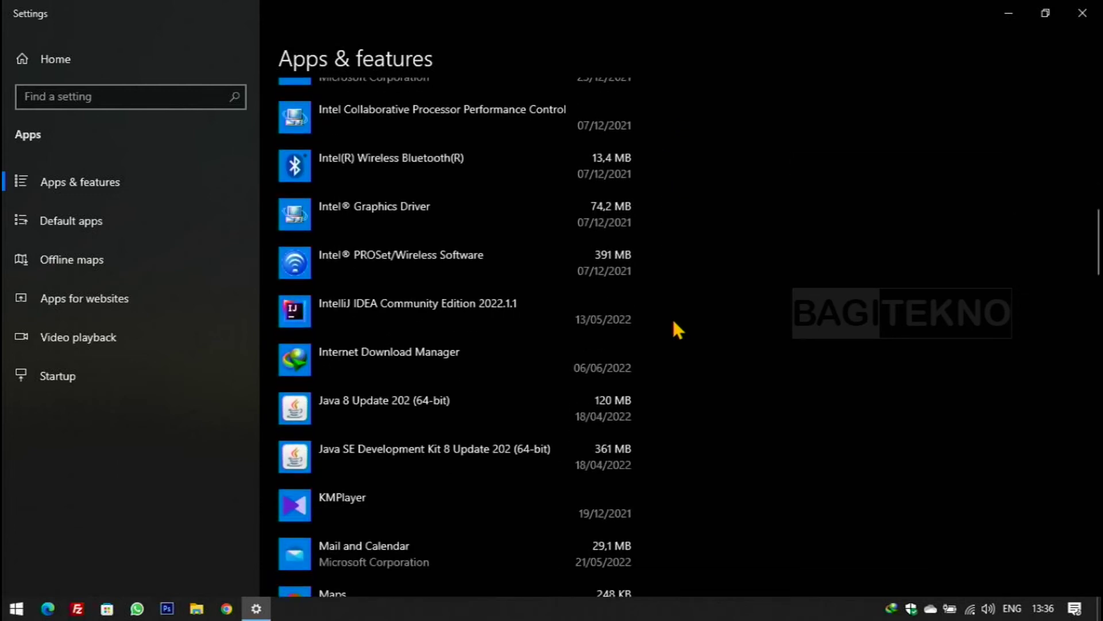
{"action": "left_click", "coordinate": [549, 315]}
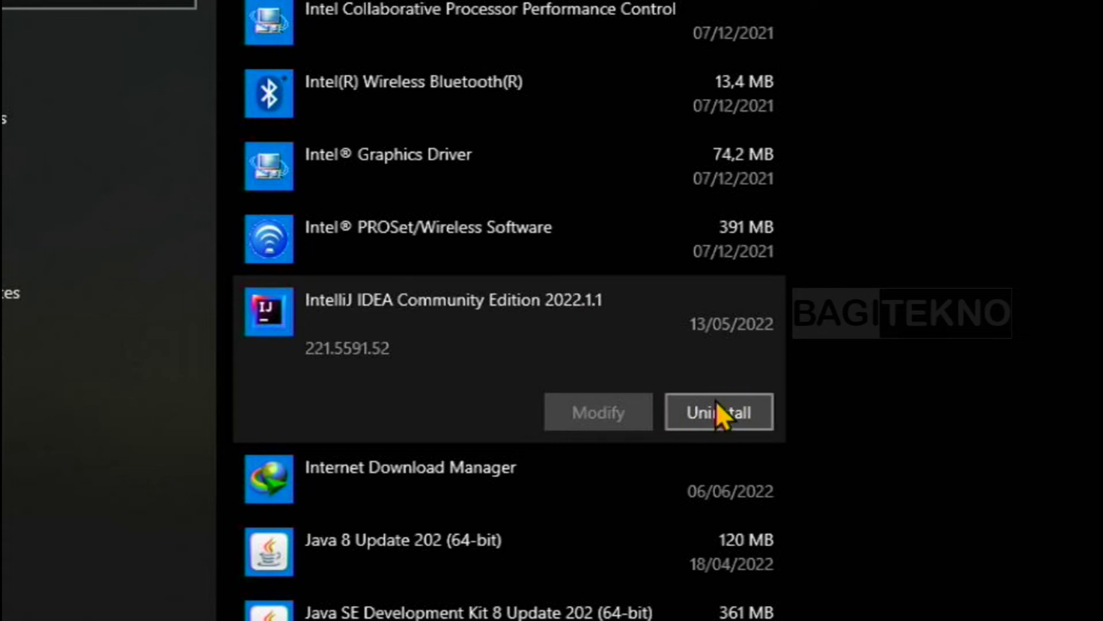
{"action": "left_click", "coordinate": [763, 411]}
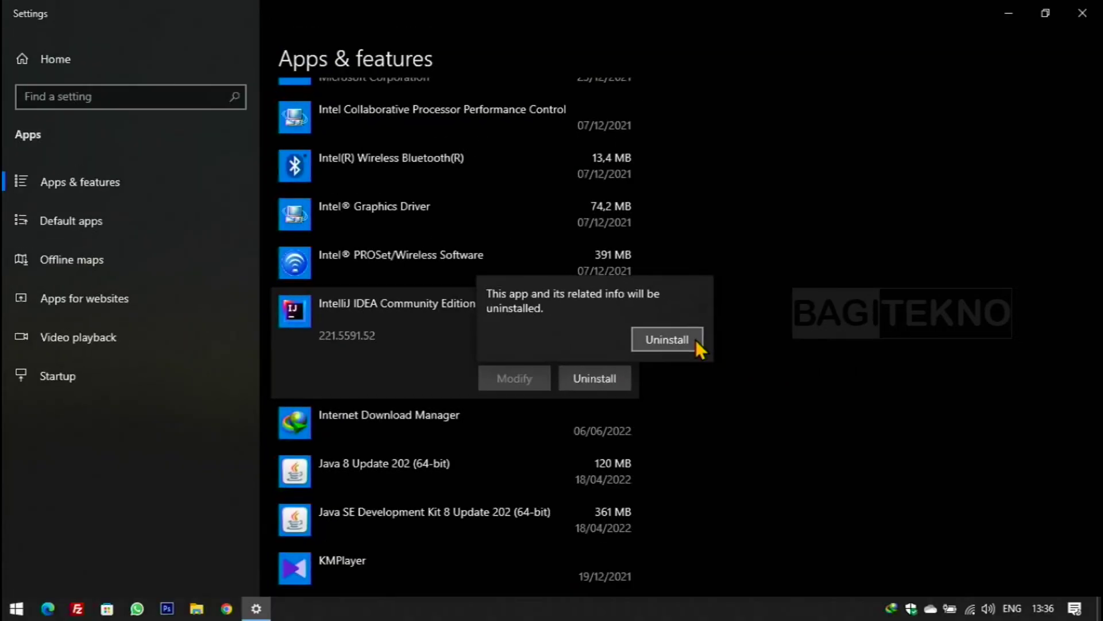
{"action": "left_click", "coordinate": [696, 339]}
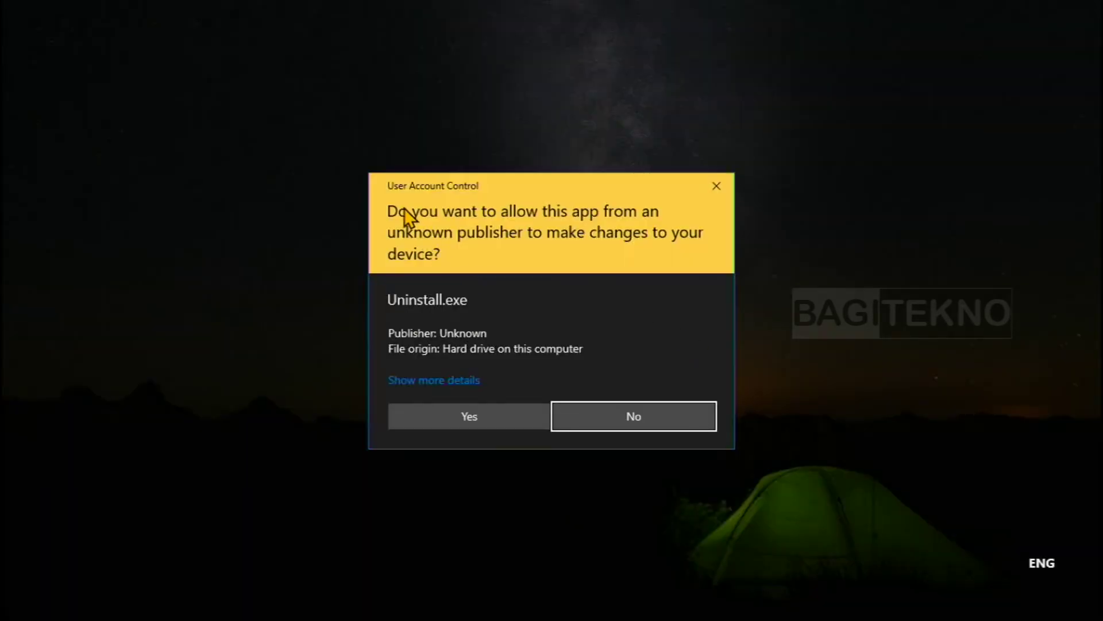
{"action": "left_click", "coordinate": [425, 415]}
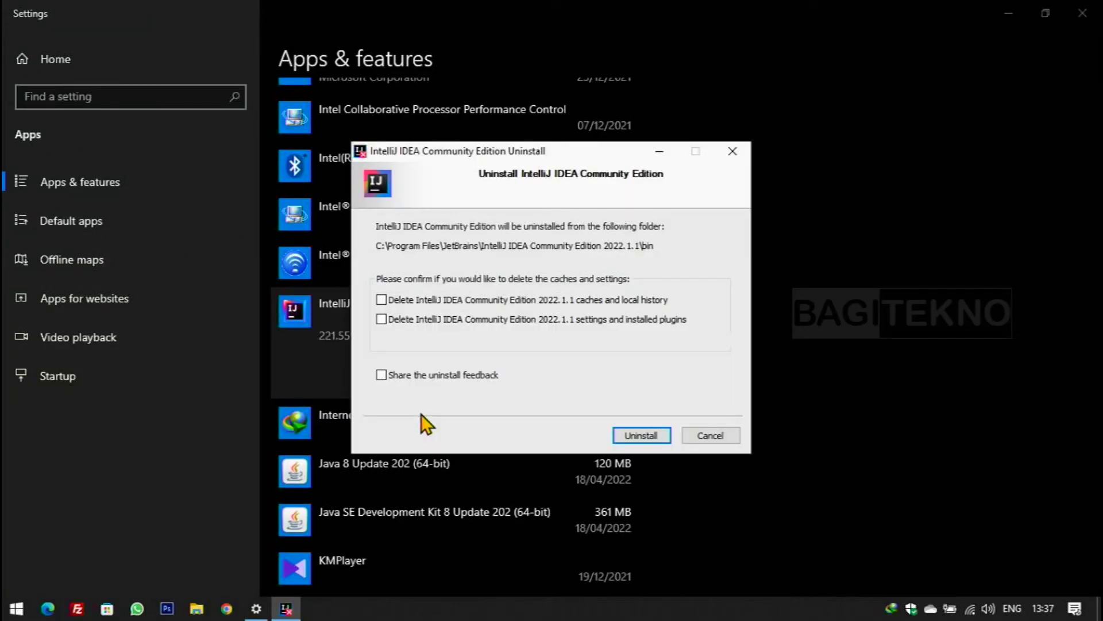
- Uninstall IntelliJ IDEA together with its caches, local history, settings and installed plugins, and close the uninstaller
{"action": "left_click", "coordinate": [382, 300]}
{"action": "left_click", "coordinate": [382, 319]}
{"action": "left_click", "coordinate": [656, 435]}
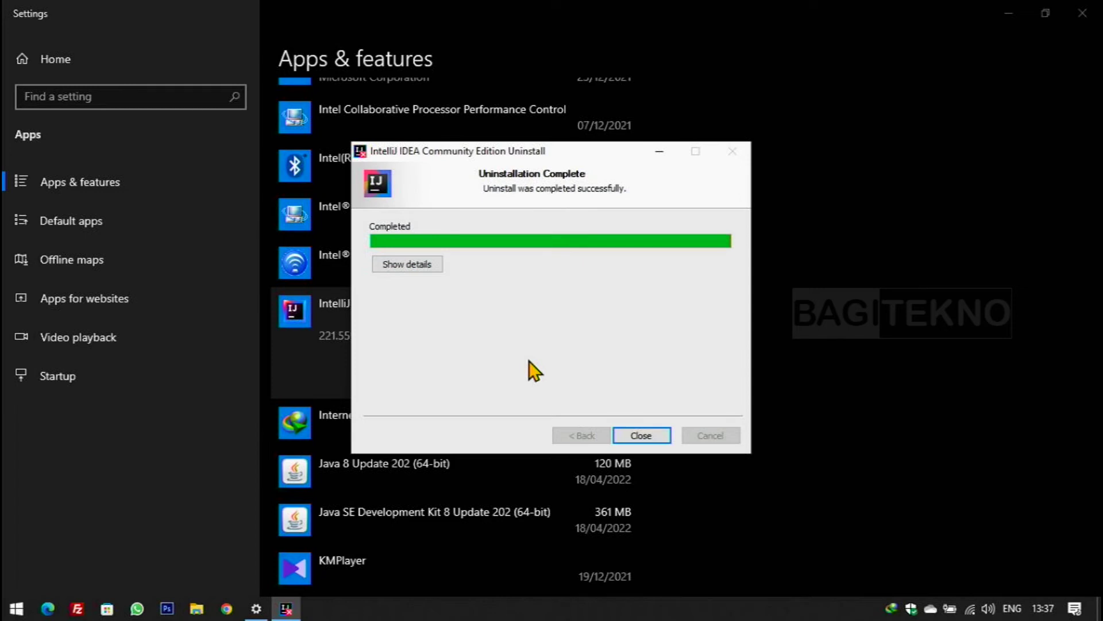
{"action": "left_click", "coordinate": [661, 438]}
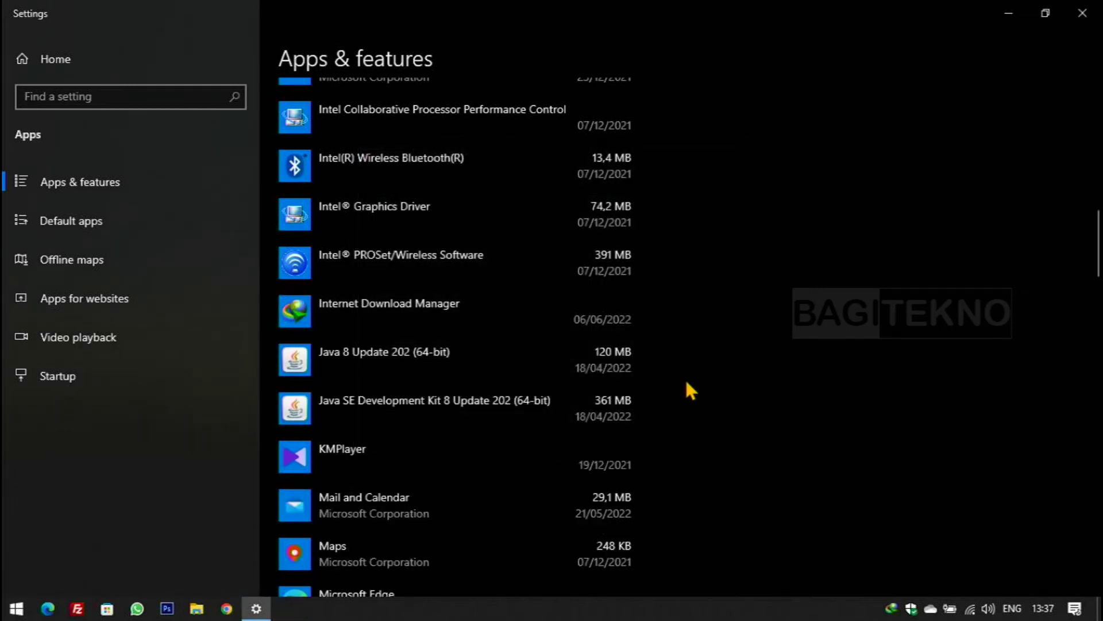
- Look through the rest of the installed apps and their sizes for other programs that could be uninstalled
{"action": "scroll", "coordinate": [569, 357], "scroll_direction": "down", "scroll_amount": 2}
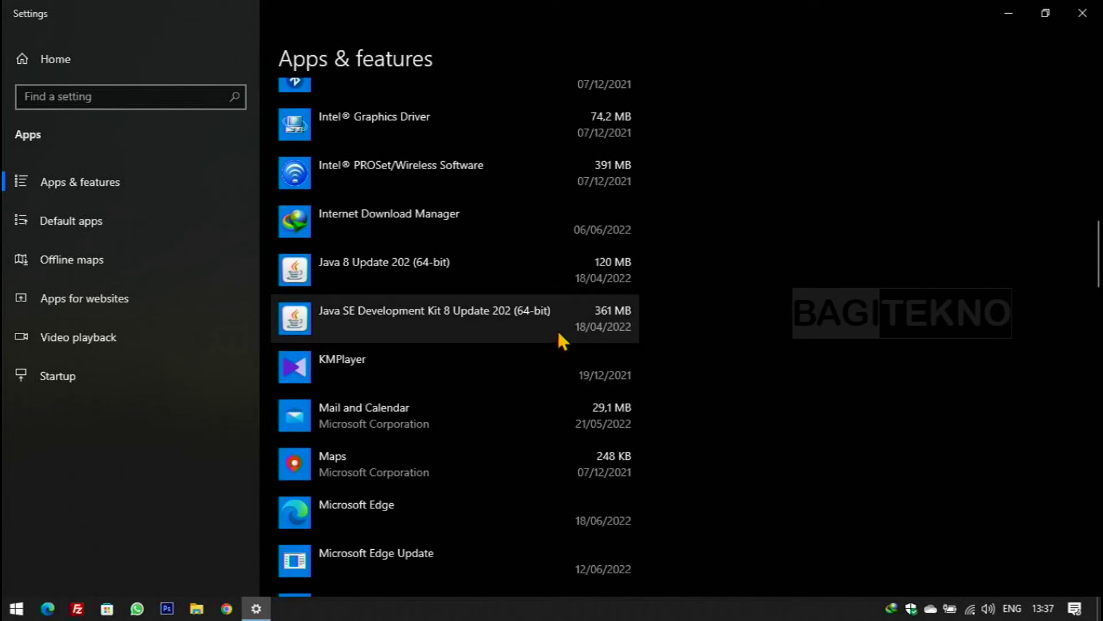
{"action": "scroll", "coordinate": [540, 402], "scroll_direction": "down", "scroll_amount": 5}
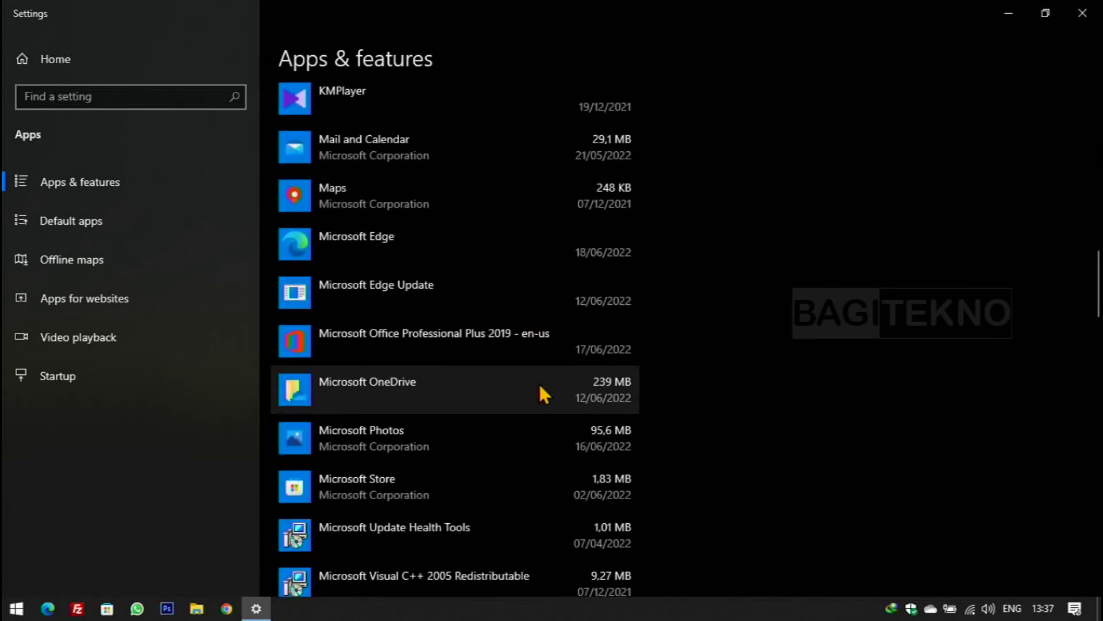
{"action": "scroll", "coordinate": [538, 371], "scroll_direction": "down", "scroll_amount": 2}
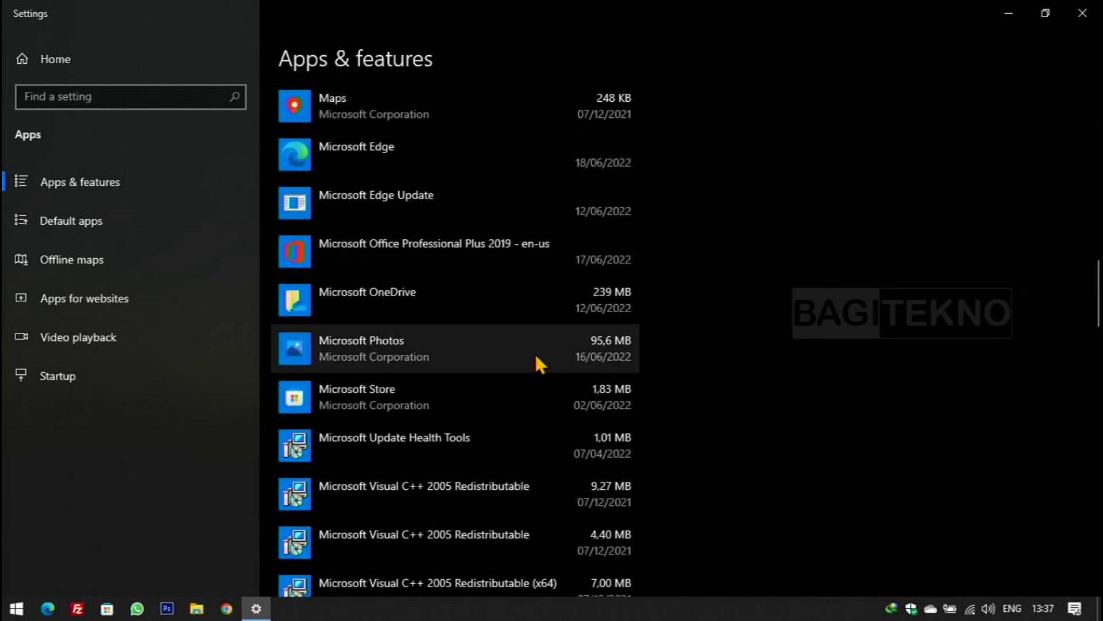
{"action": "scroll", "coordinate": [534, 348], "scroll_direction": "down", "scroll_amount": 9}
{"action": "scroll", "coordinate": [536, 350], "scroll_direction": "down", "scroll_amount": 19}
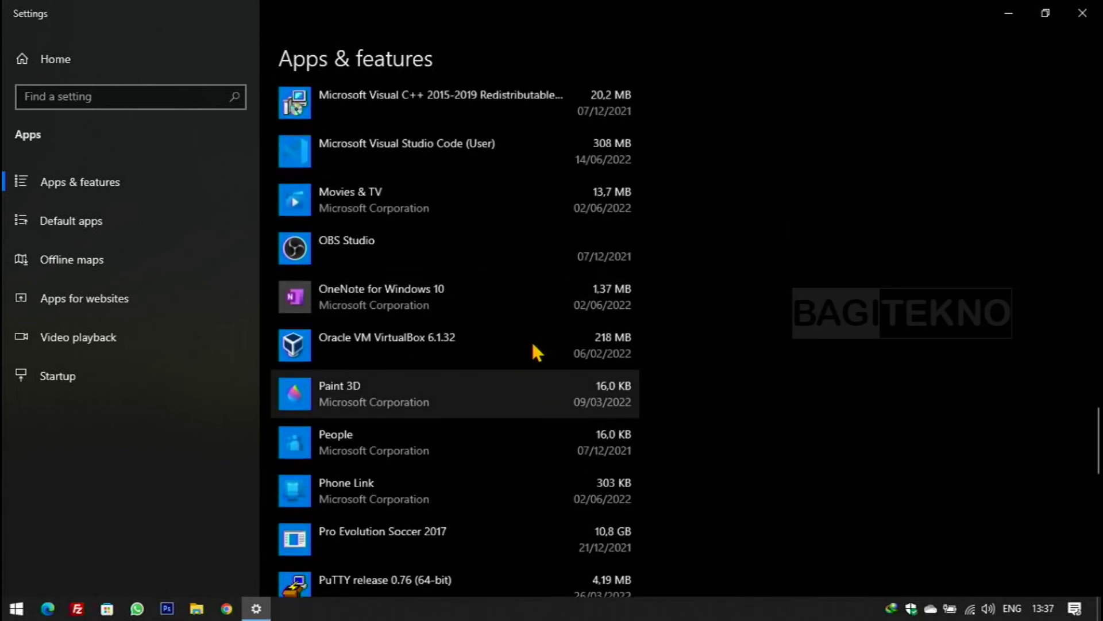
{"action": "scroll", "coordinate": [531, 339], "scroll_direction": "up", "scroll_amount": 20}
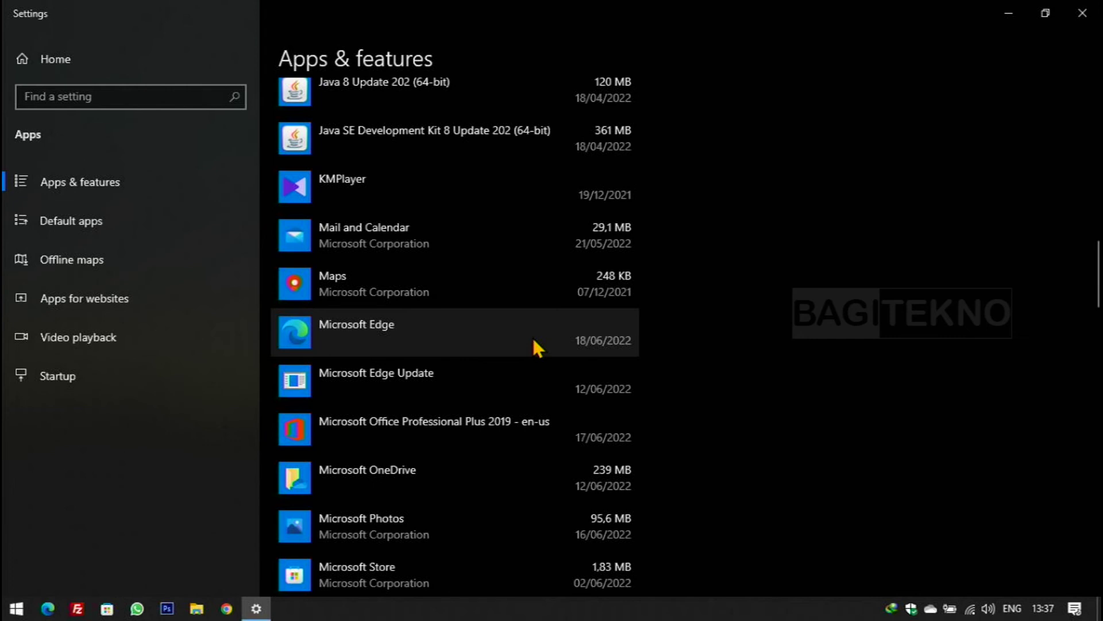
- Finish reviewing the installed apps list and close the Settings window
{"action": "scroll", "coordinate": [534, 340], "scroll_direction": "up", "scroll_amount": 11}
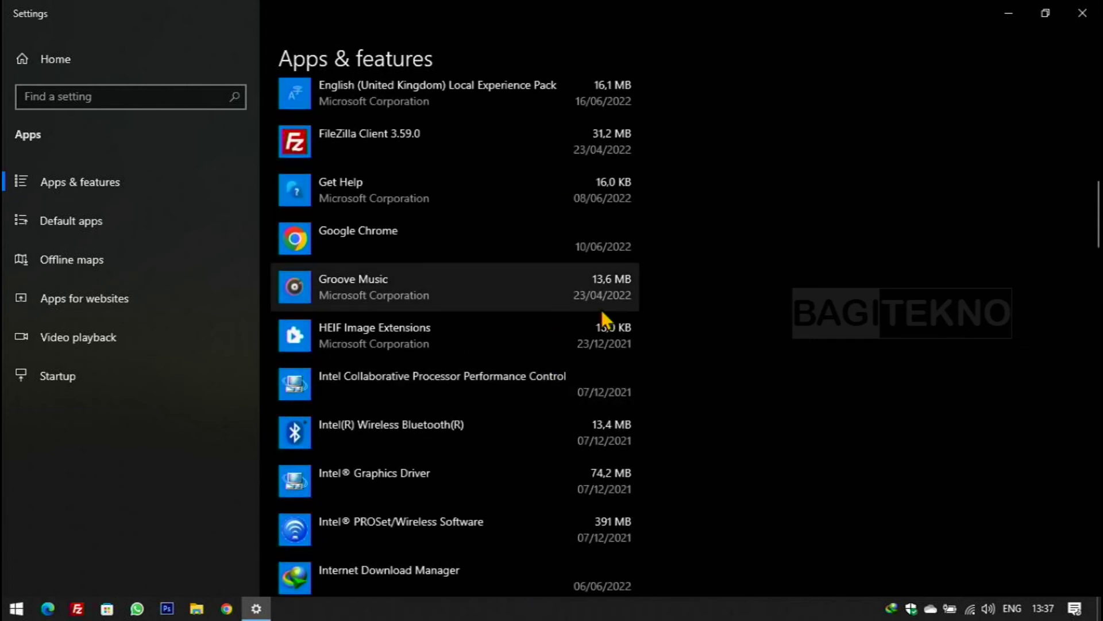
{"action": "scroll", "coordinate": [747, 221], "scroll_direction": "up", "scroll_amount": 3}
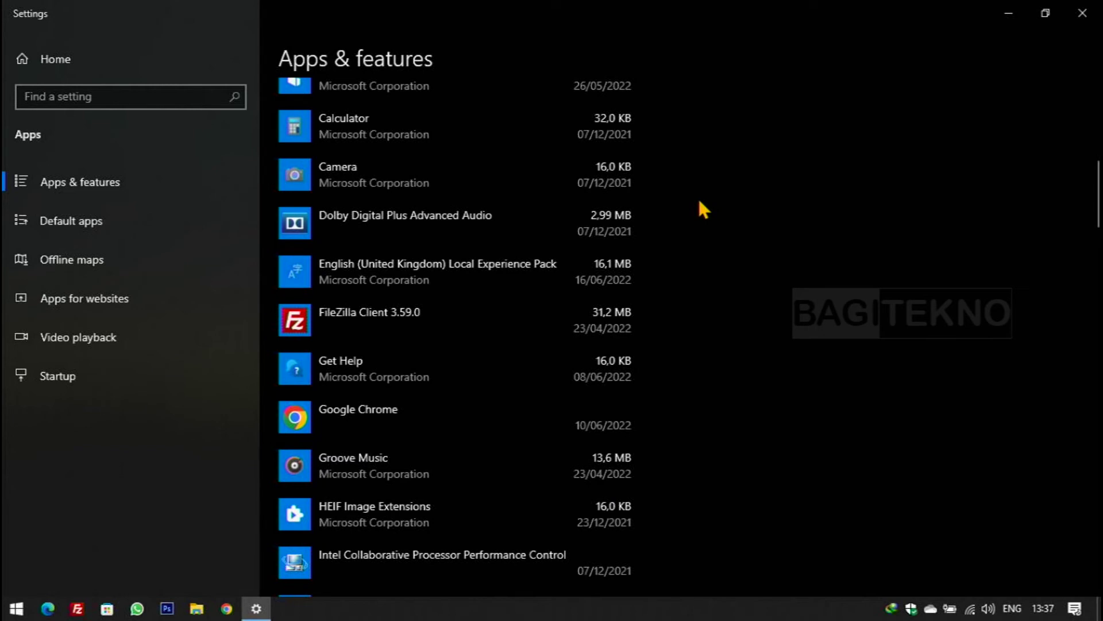
{"action": "left_click", "coordinate": [1084, 14]}
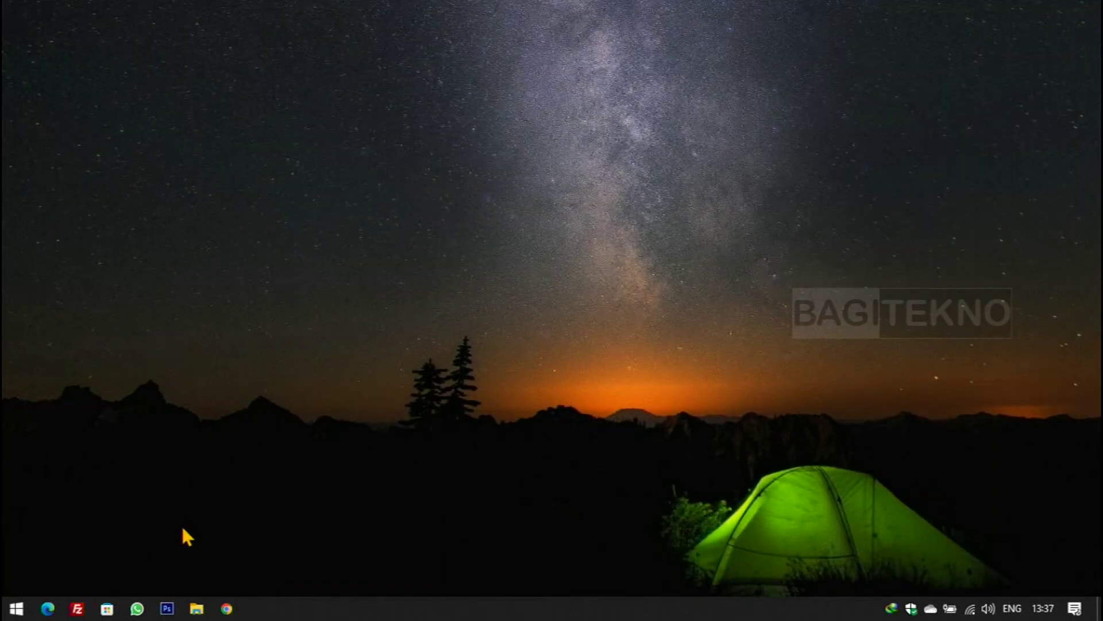
- Open File Explorer at This PC and check the free space on the Windows 10 (C:) drive
{"action": "left_click", "coordinate": [196, 608]}
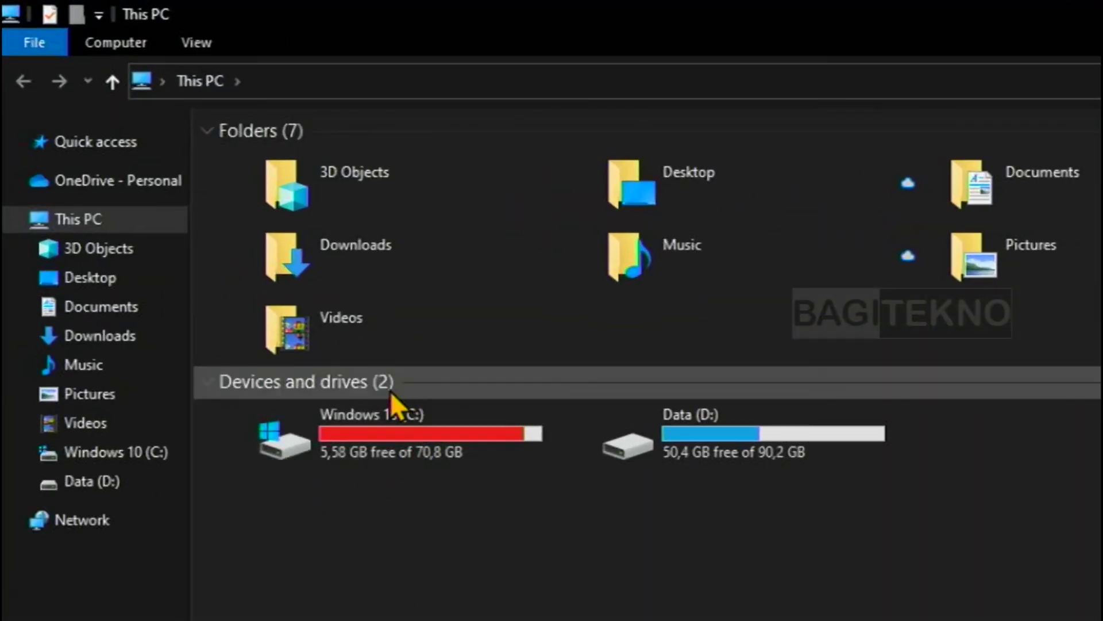
{"action": "left_click", "coordinate": [344, 458]}
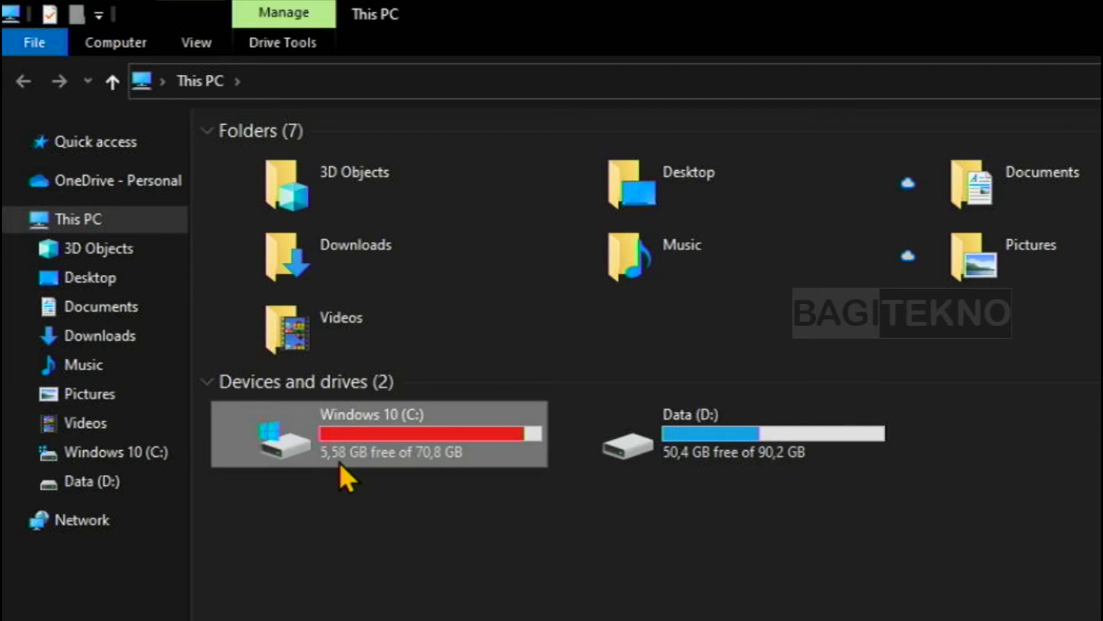
{"action": "mouse_move", "coordinate": [322, 460]}
{"action": "mouse_move", "coordinate": [347, 423]}
{"action": "mouse_move", "coordinate": [460, 454]}
{"action": "left_click", "coordinate": [425, 533]}
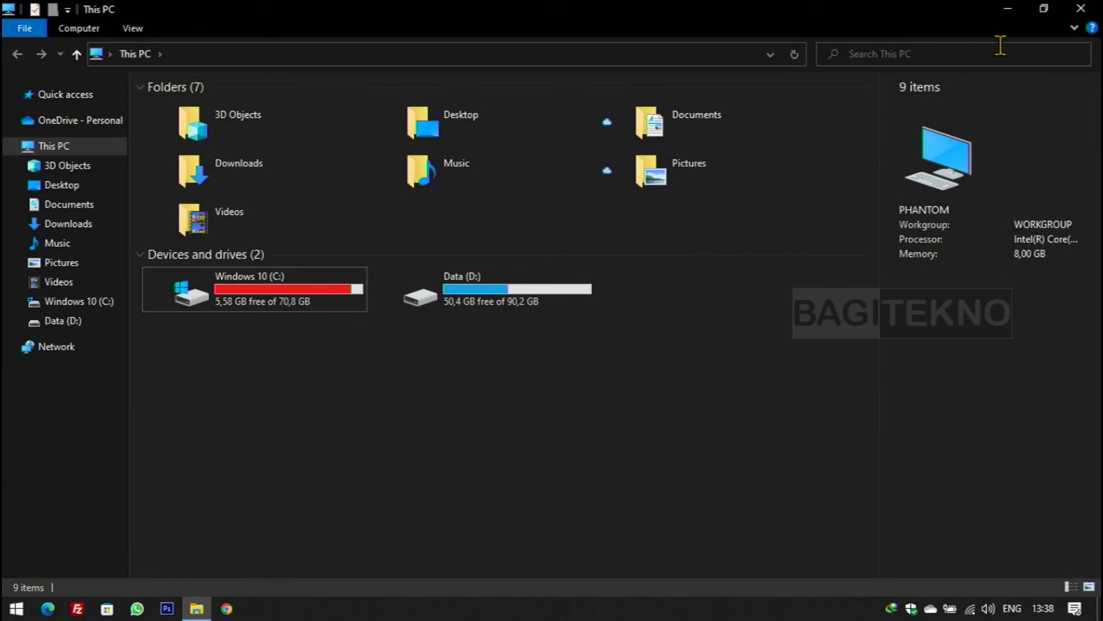
- Close File Explorer and refresh the desktop
{"action": "left_click", "coordinate": [1081, 9]}
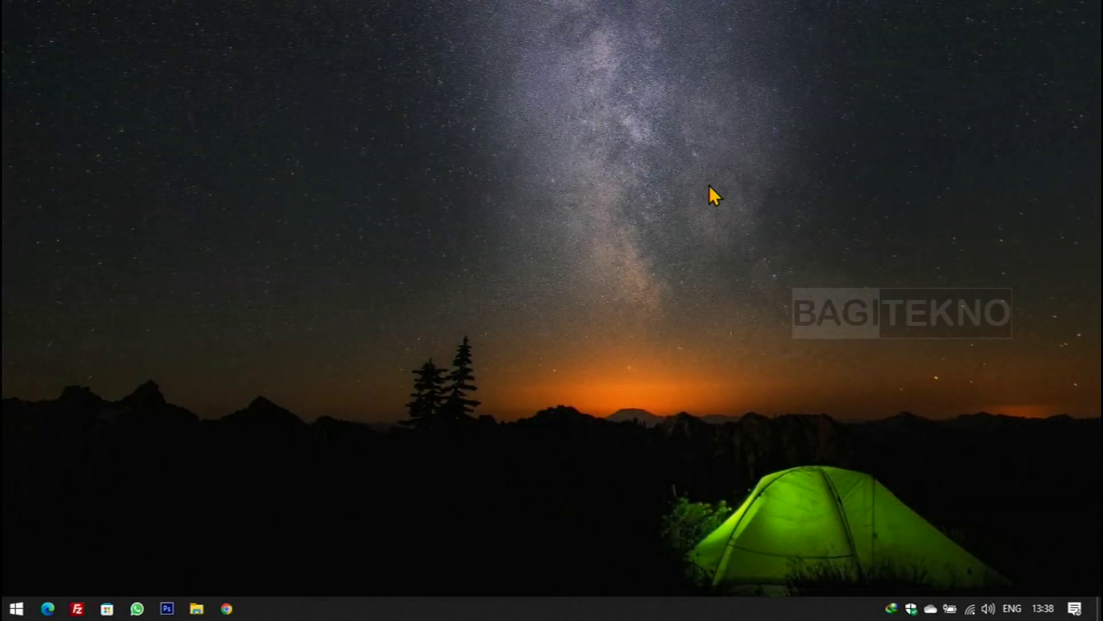
{"action": "right_click", "coordinate": [562, 194]}
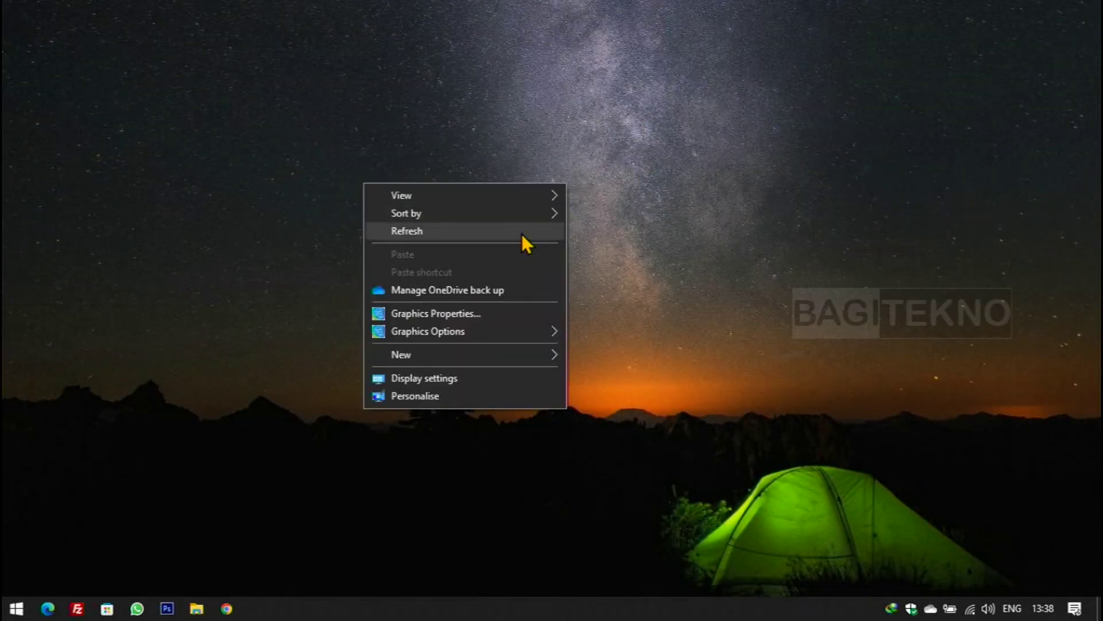
{"action": "left_click", "coordinate": [521, 233]}
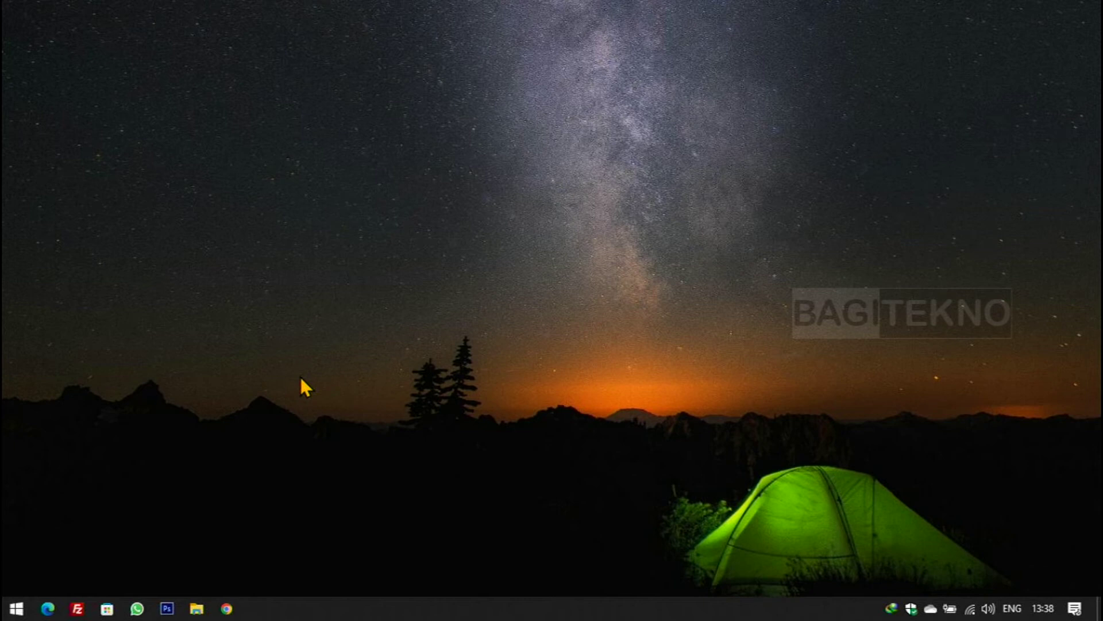
- Reopen File Explorer and review the Documents, Pictures, Videos and Downloads folders as places holding files on the C: drive
{"action": "left_click", "coordinate": [197, 608]}
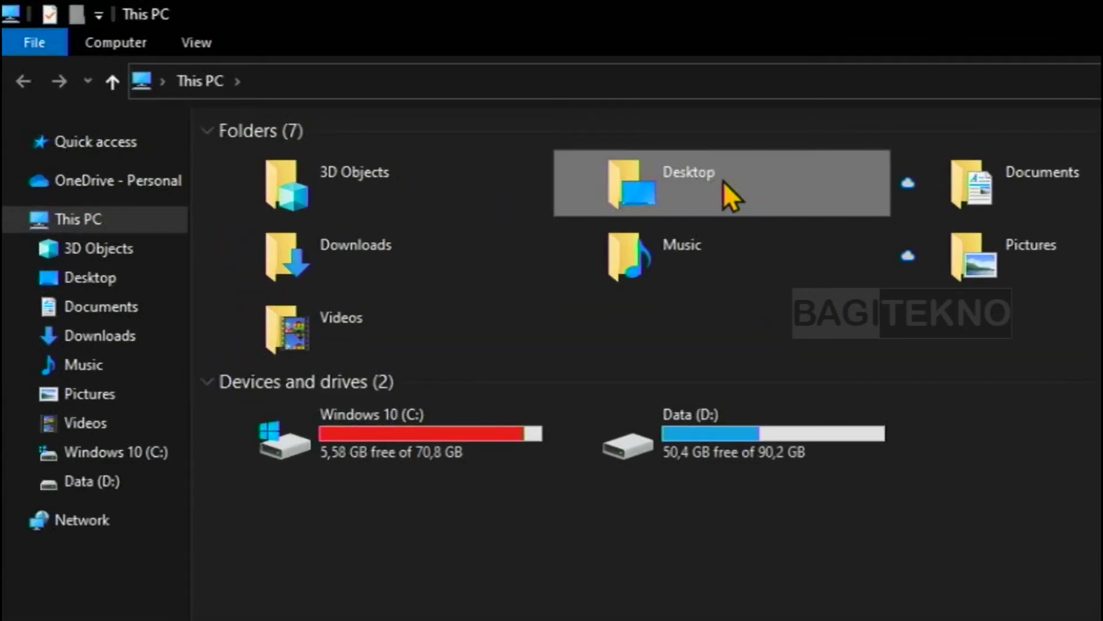
{"action": "left_click", "coordinate": [1010, 184]}
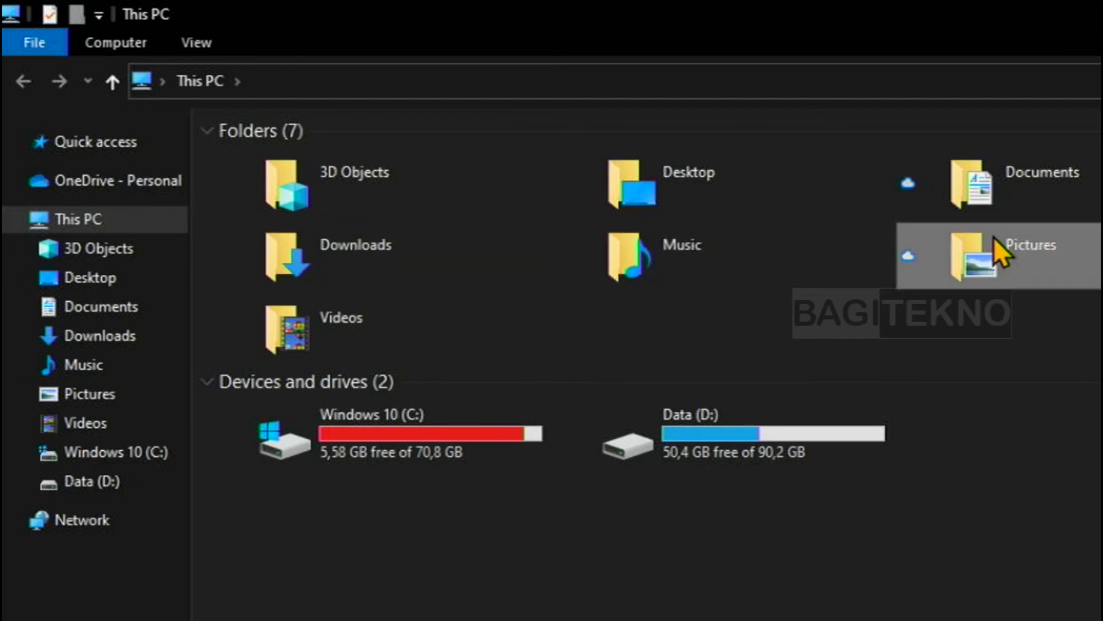
{"action": "left_click", "coordinate": [339, 317]}
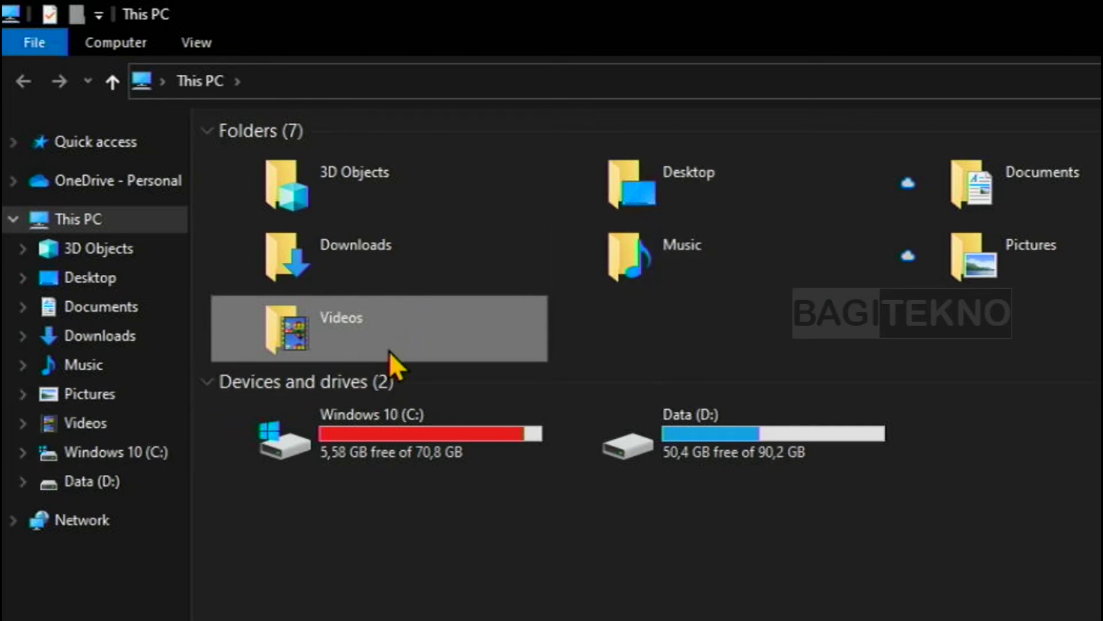
{"action": "left_click", "coordinate": [396, 263]}
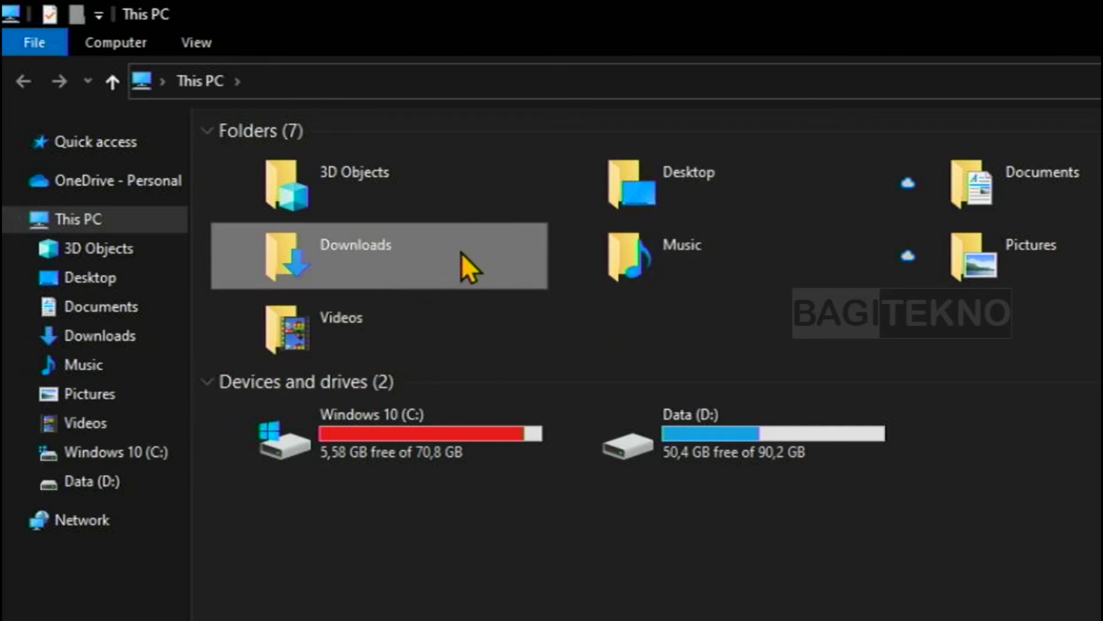
{"action": "mouse_move", "coordinate": [410, 255]}
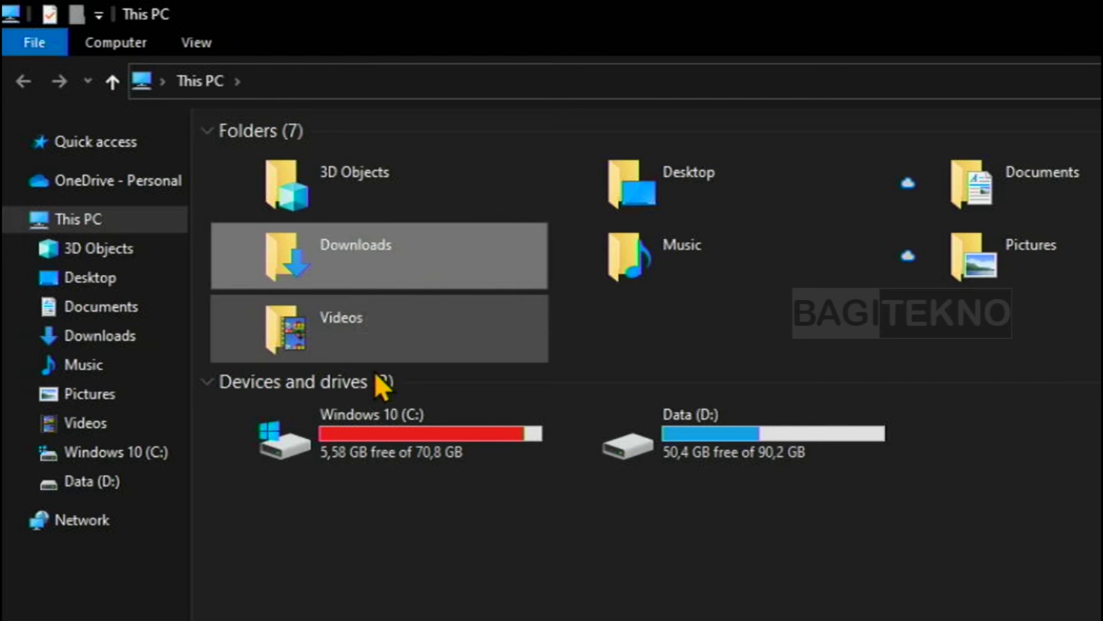
{"action": "mouse_move", "coordinate": [450, 443]}
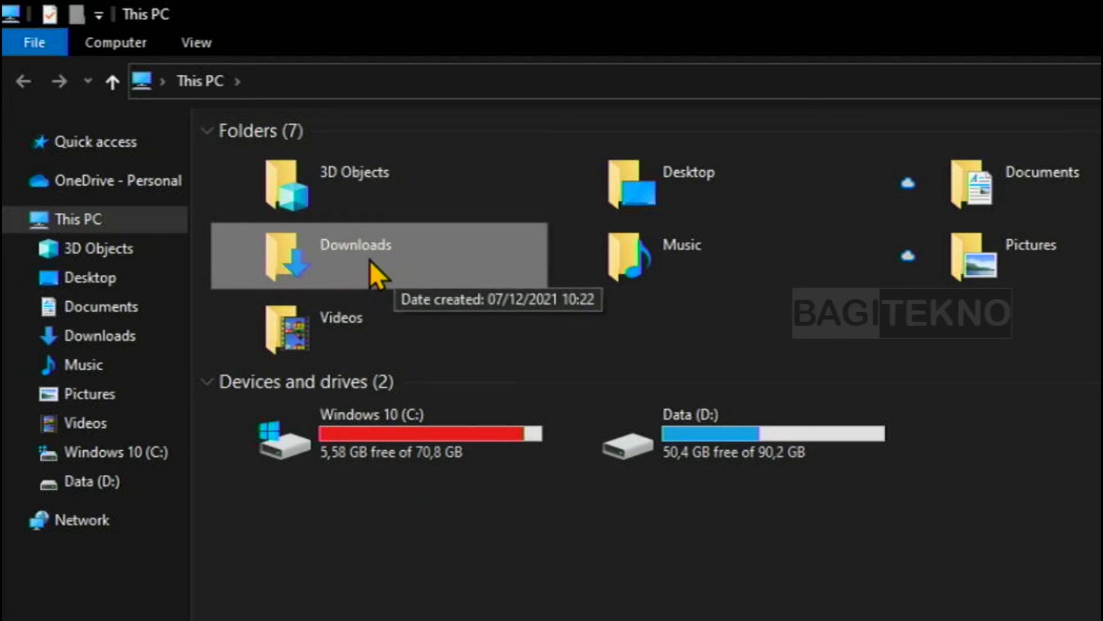
{"action": "left_click", "coordinate": [681, 412]}
- Open the Video folder inside Downloads
{"action": "left_click", "coordinate": [419, 262]}
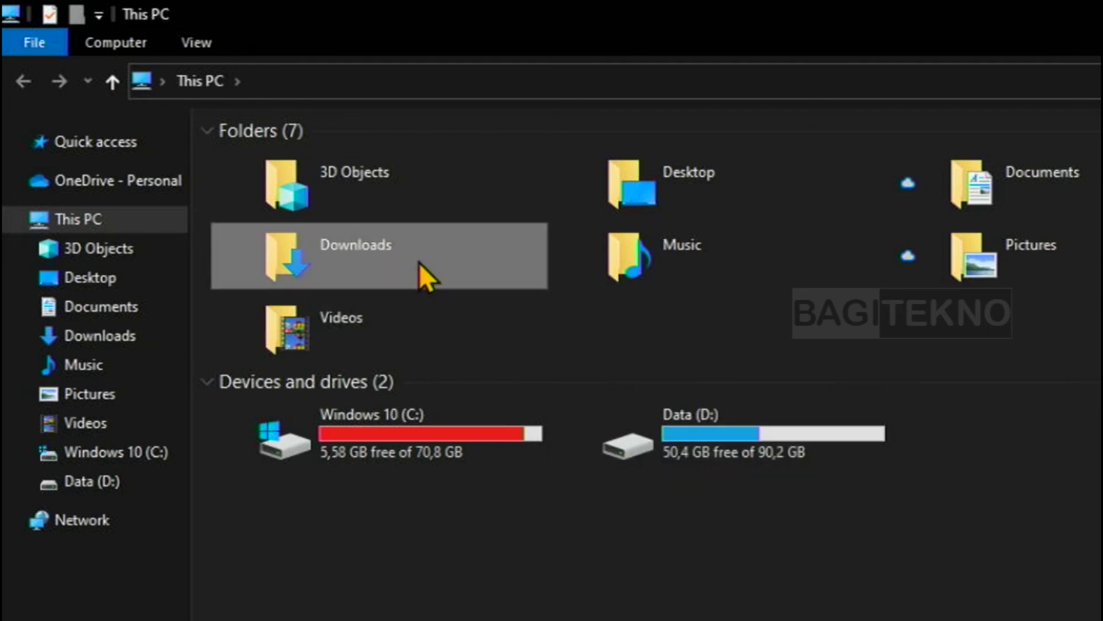
{"action": "double_click", "coordinate": [419, 262]}
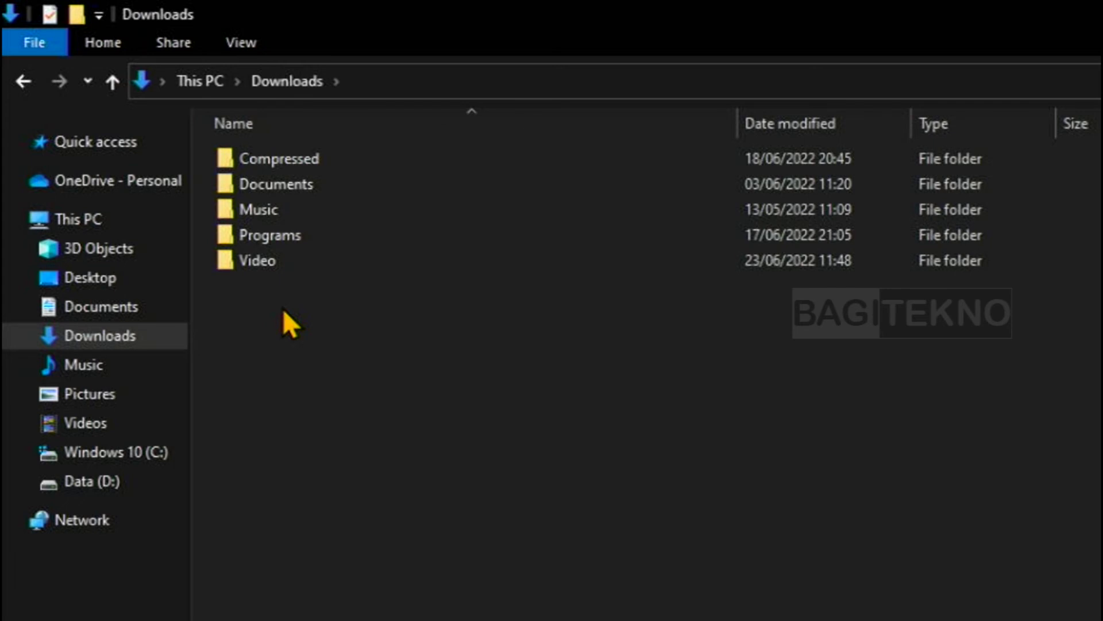
{"action": "left_click", "coordinate": [298, 268]}
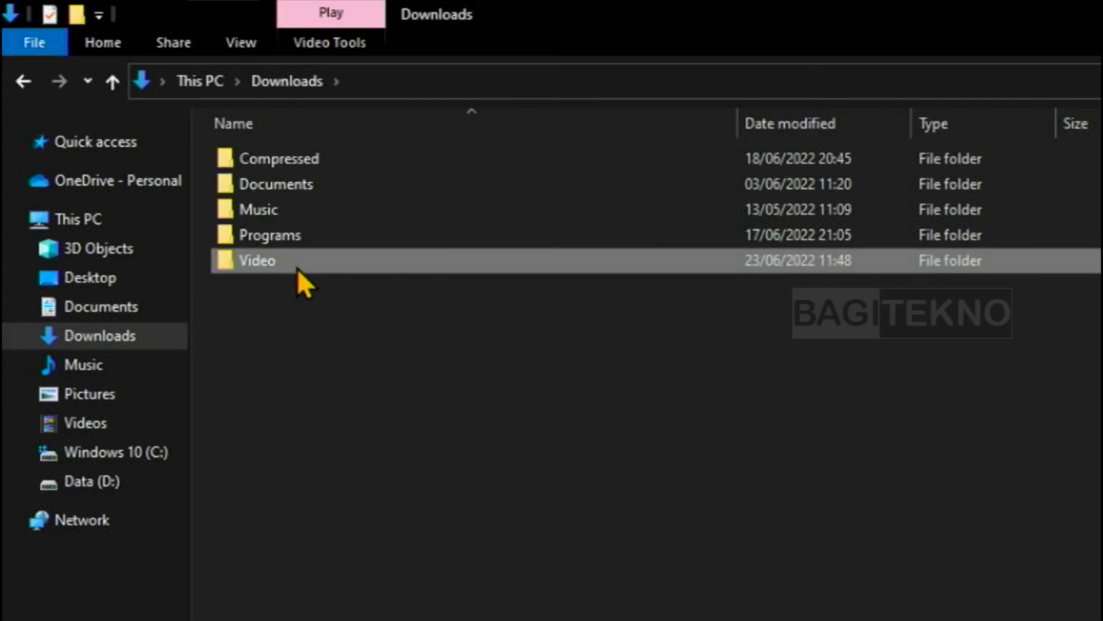
{"action": "double_click", "coordinate": [307, 264]}
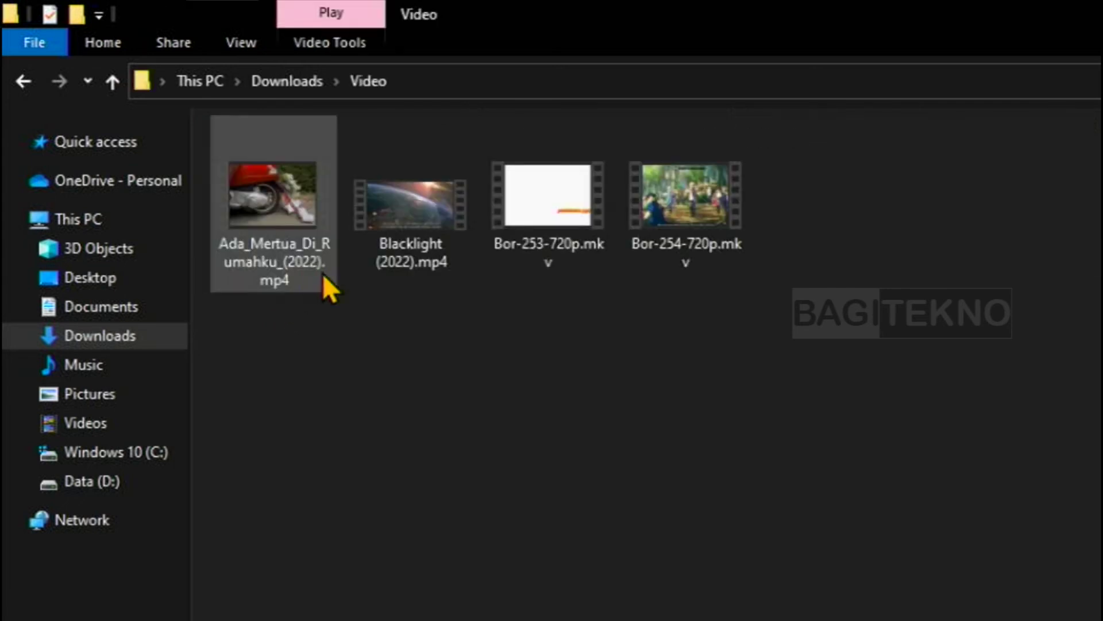
- Move all four video files from the Downloads Video folder to the root of the Data (D:) drive
{"action": "left_click_drag", "start_coordinate": [856, 241], "coordinate": [293, 239]}
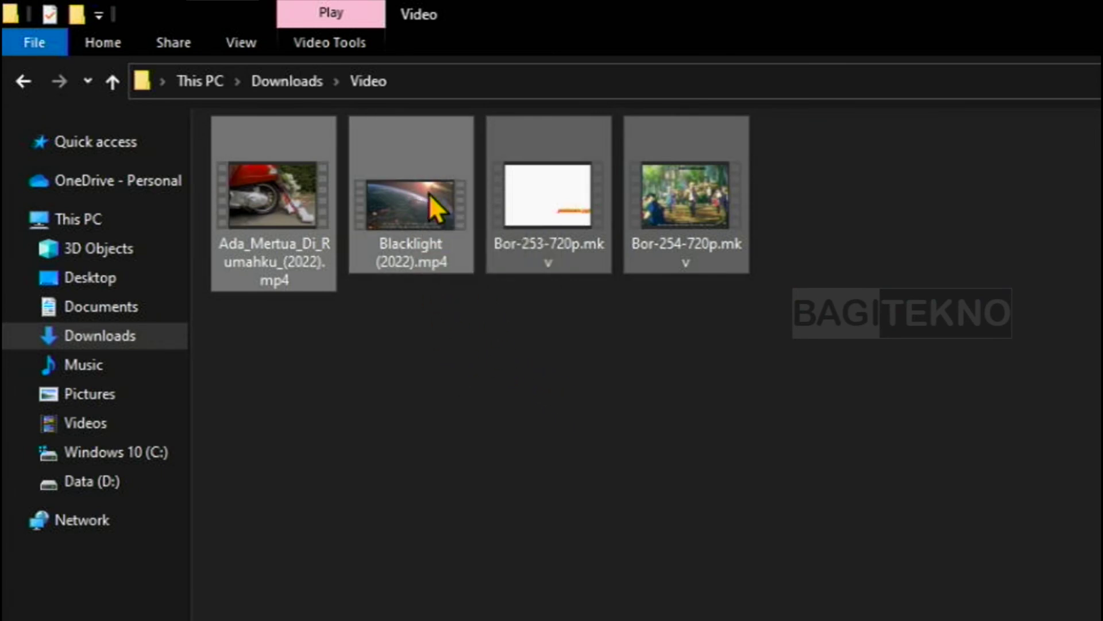
{"action": "right_click", "coordinate": [430, 210]}
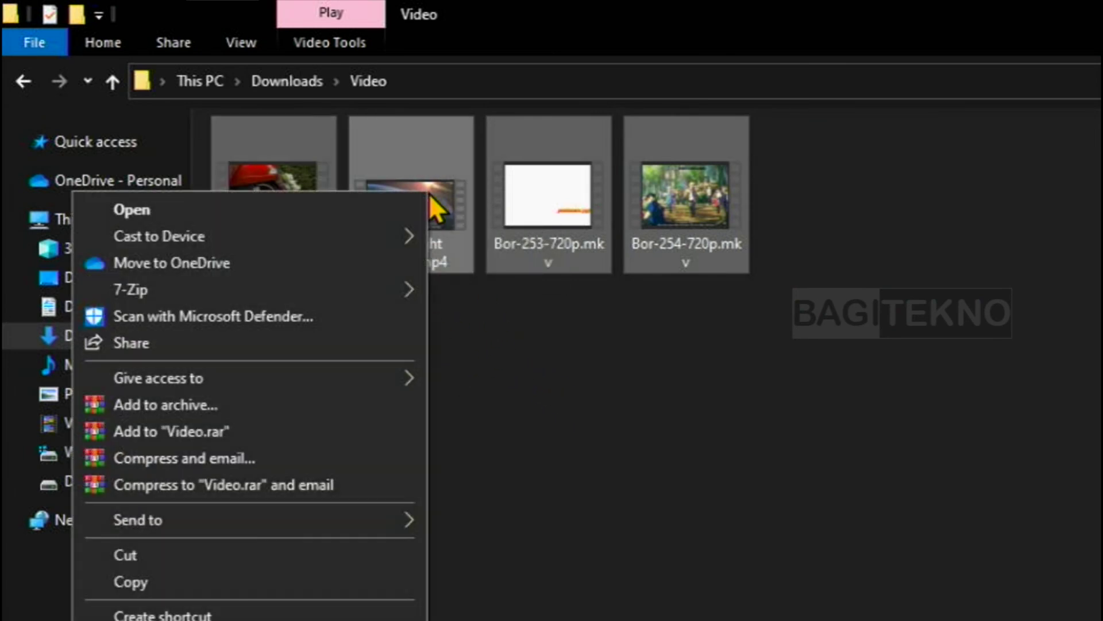
{"action": "left_click", "coordinate": [170, 555]}
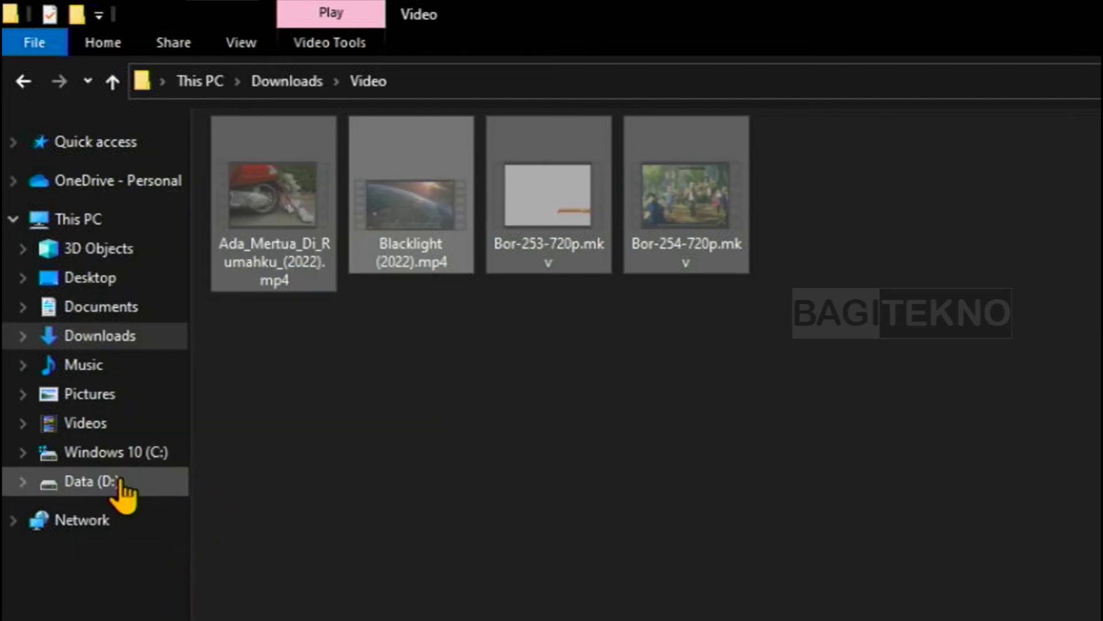
{"action": "left_click", "coordinate": [92, 482]}
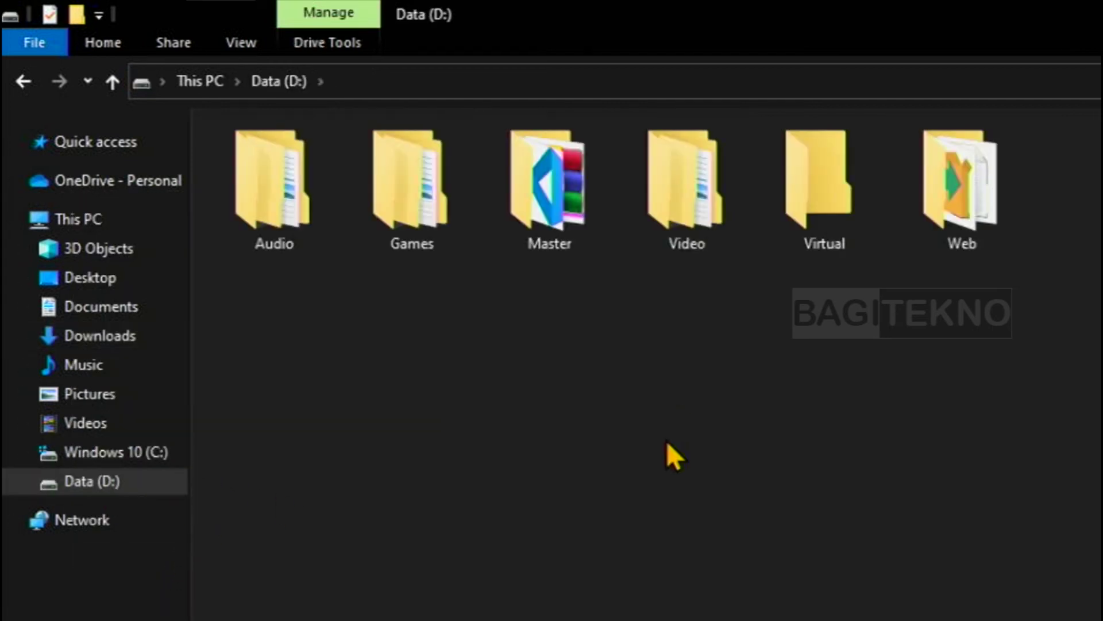
{"action": "right_click", "coordinate": [904, 339]}
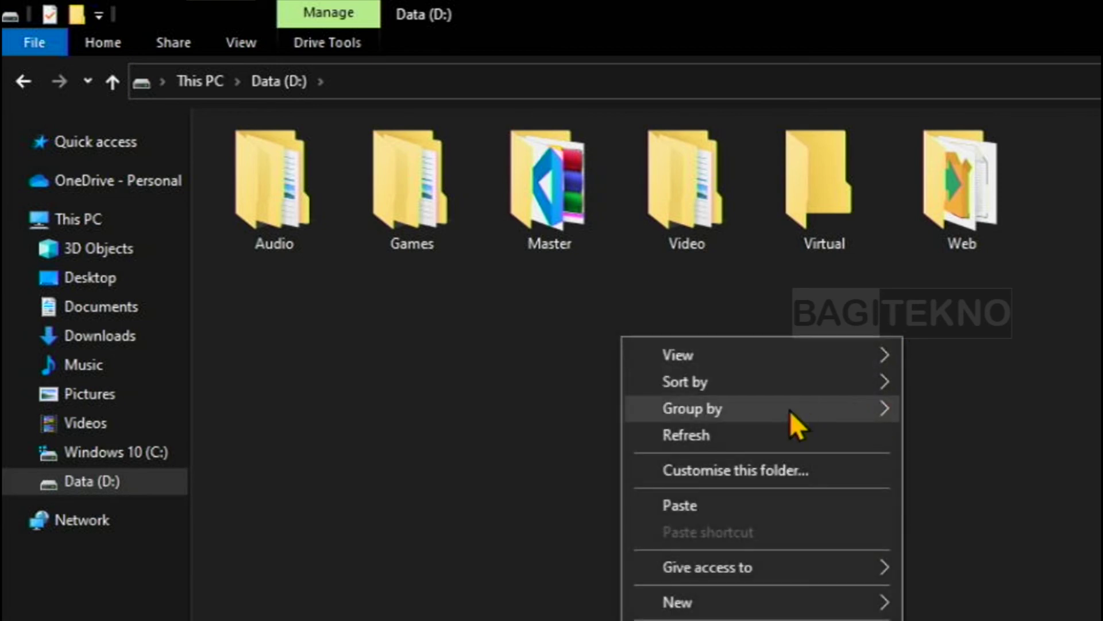
{"action": "left_click", "coordinate": [719, 505]}
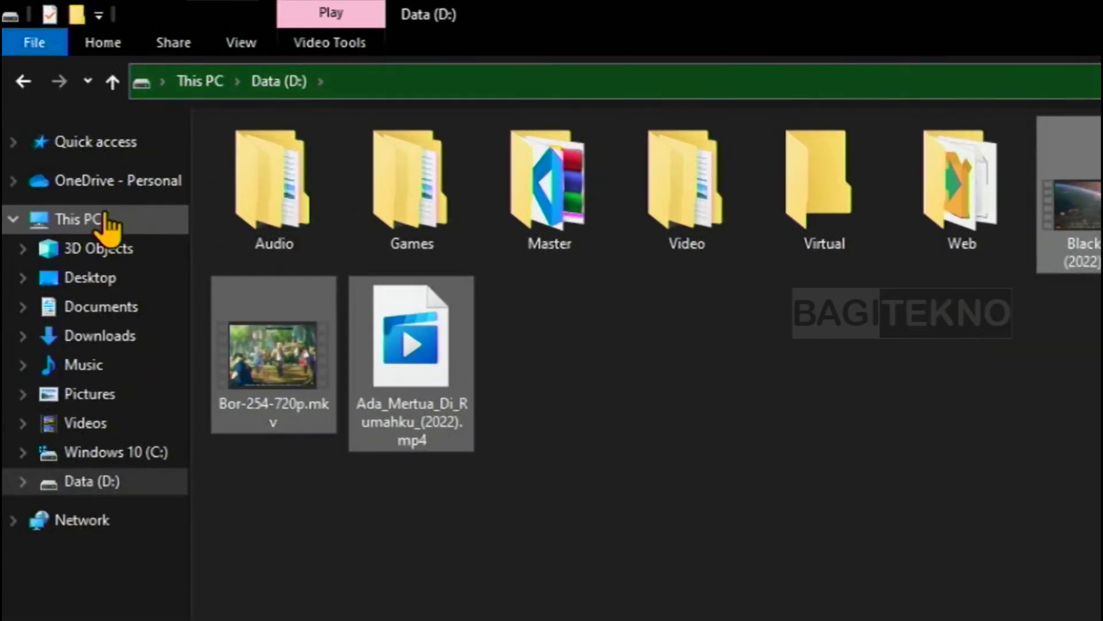
- Return to This PC and check the free space on the Windows 10 (C:) drive after moving the videos
{"action": "left_click", "coordinate": [107, 221]}
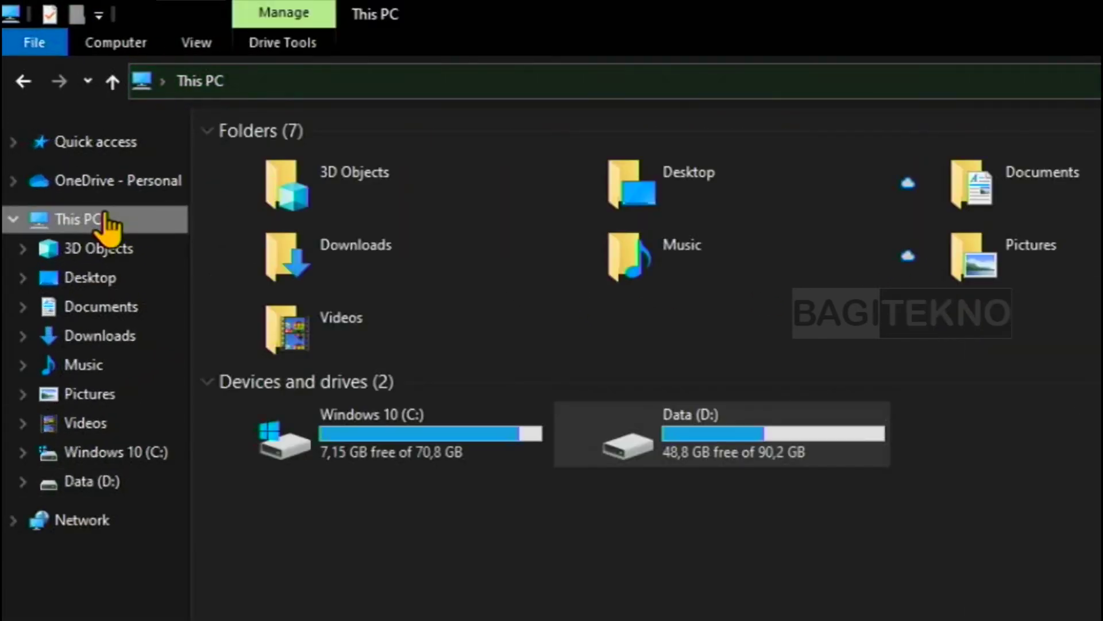
{"action": "left_click", "coordinate": [393, 513]}
{"action": "mouse_move", "coordinate": [337, 458]}
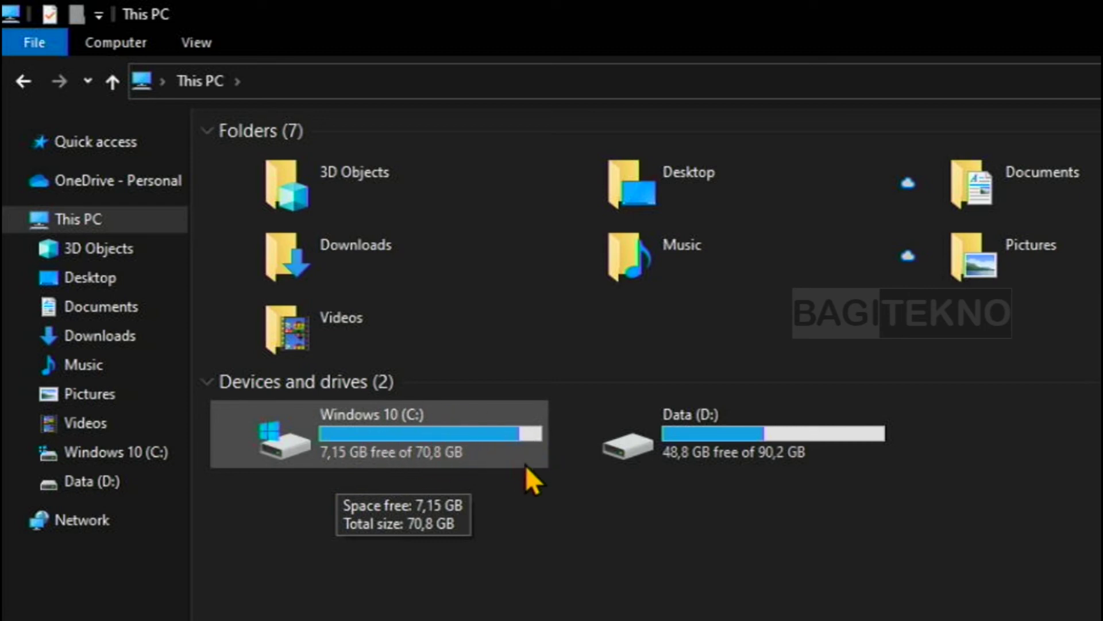
{"action": "left_click", "coordinate": [406, 442]}
{"action": "left_click", "coordinate": [443, 523]}
{"action": "left_click", "coordinate": [415, 438]}
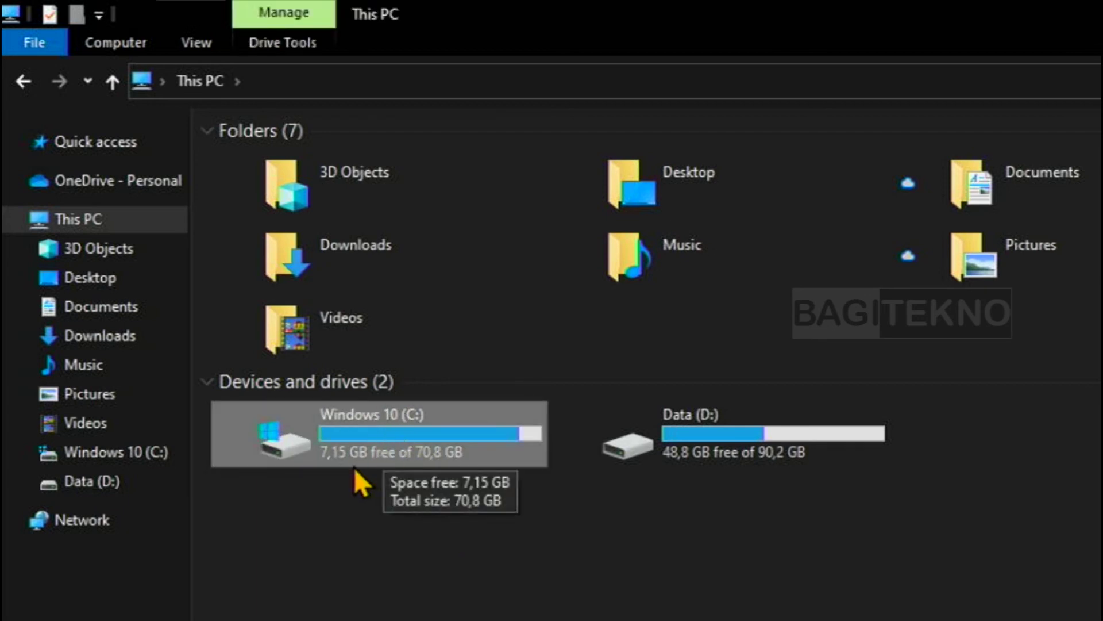
{"action": "left_click", "coordinate": [333, 512]}
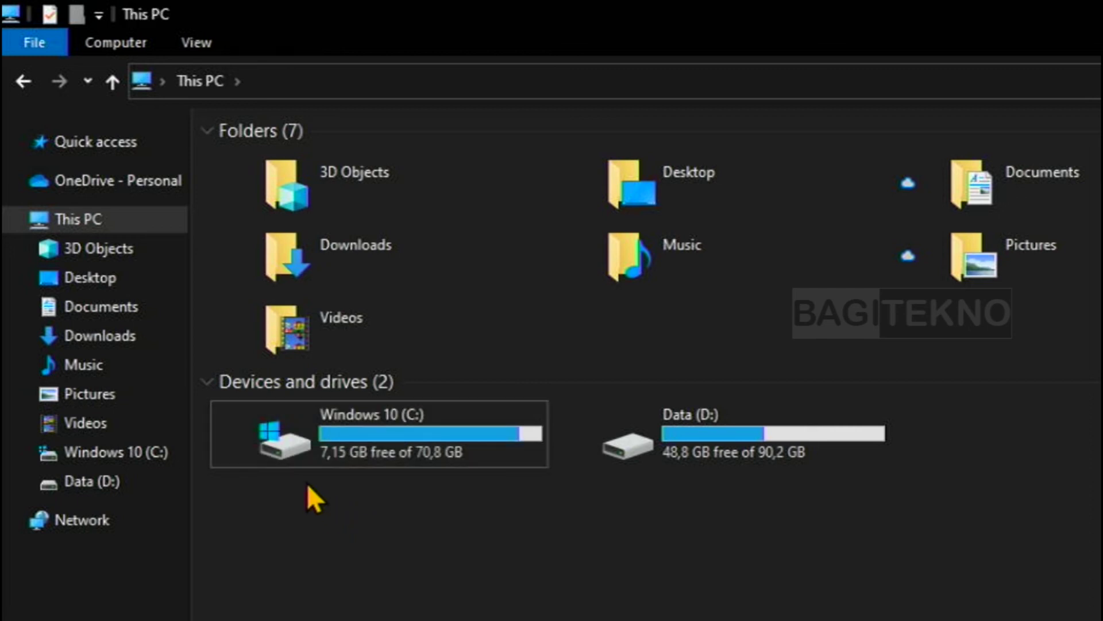
- Revisit the Video folder entry in Downloads and view the moved videos on the Data (D:) drive
{"action": "left_click", "coordinate": [133, 339]}
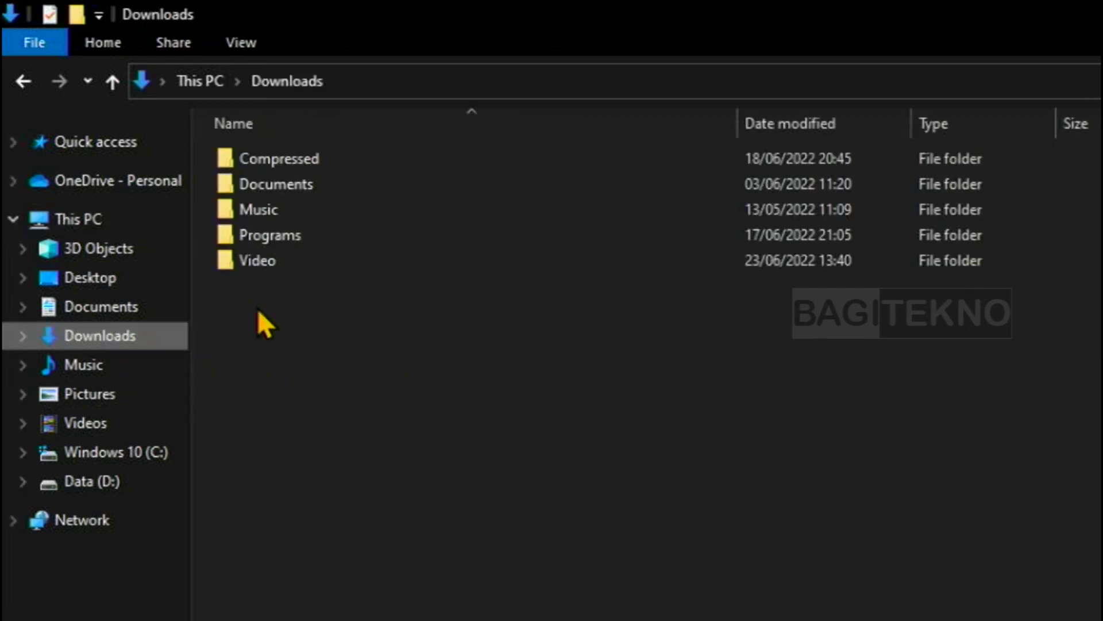
{"action": "left_click", "coordinate": [275, 266]}
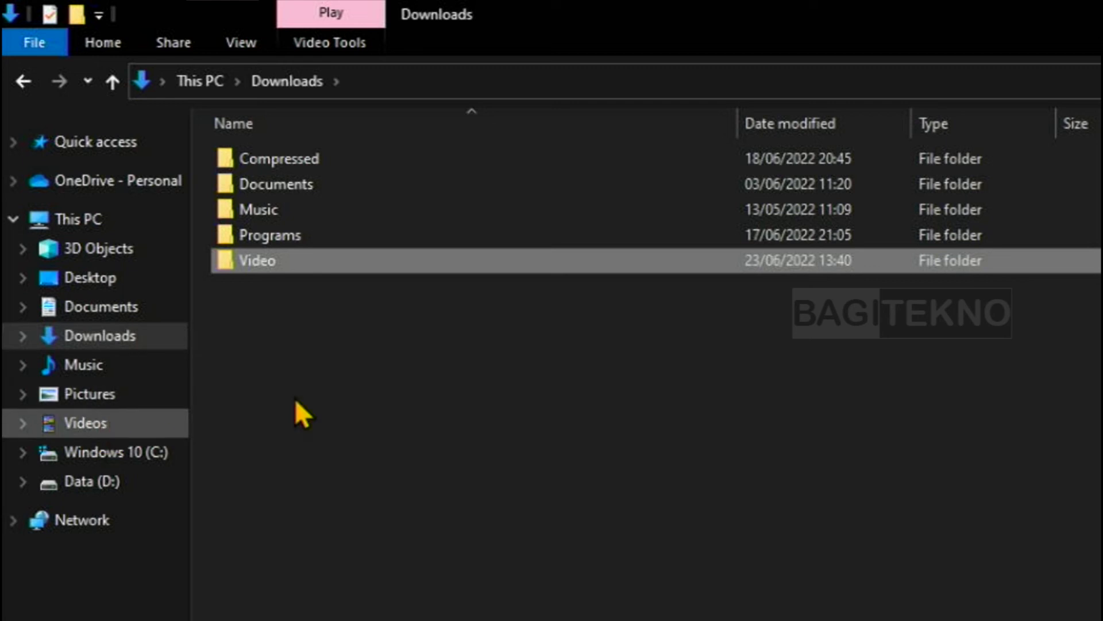
{"action": "left_click", "coordinate": [109, 486]}
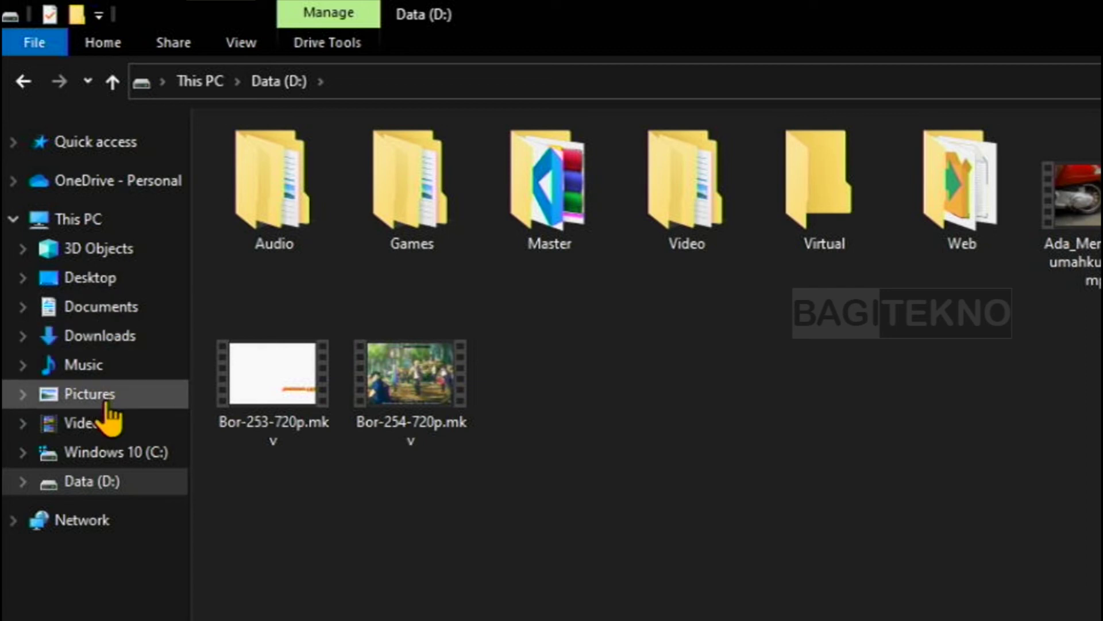
- Go back to This PC and compare the free space on the Windows 10 (C:) and Data (D:) drives
{"action": "left_click", "coordinate": [80, 221]}
{"action": "left_click", "coordinate": [597, 521]}
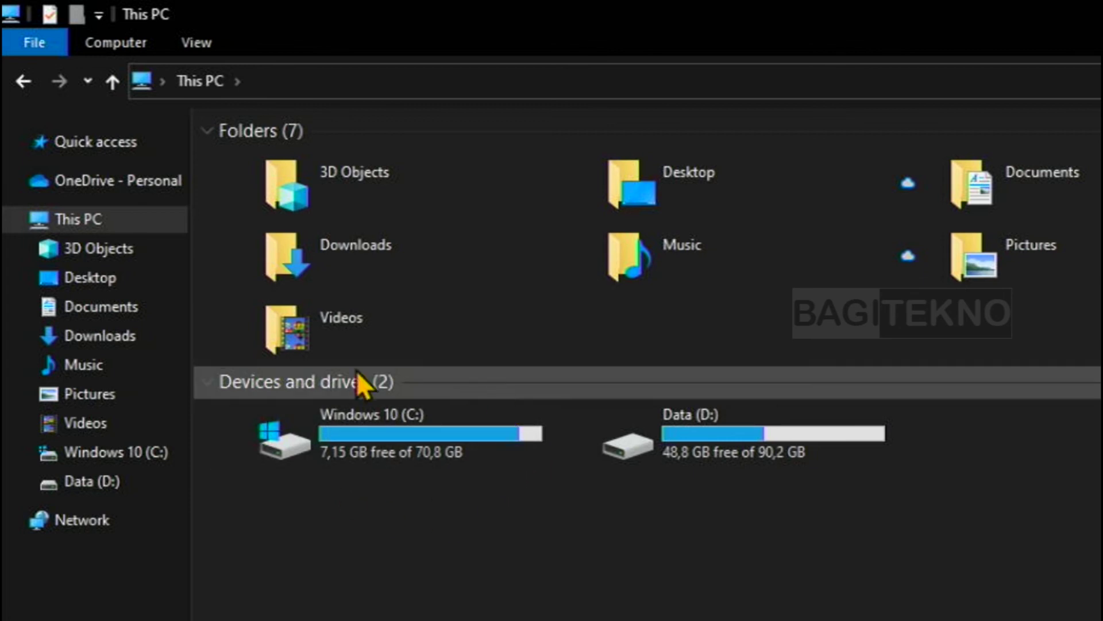
{"action": "left_click", "coordinate": [381, 462]}
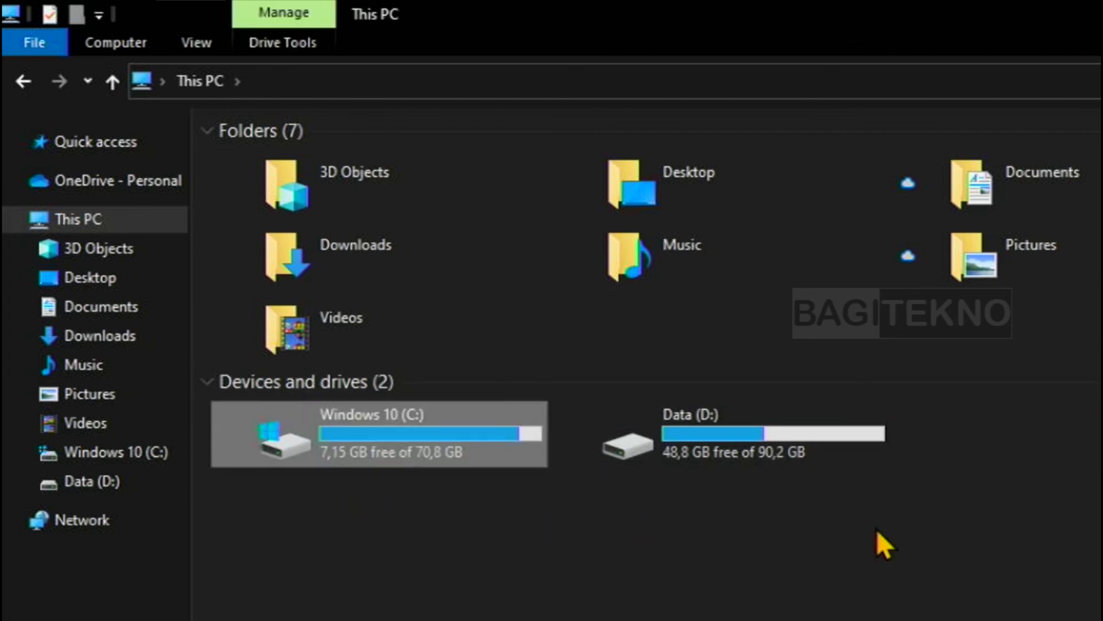
{"action": "left_click", "coordinate": [395, 569]}
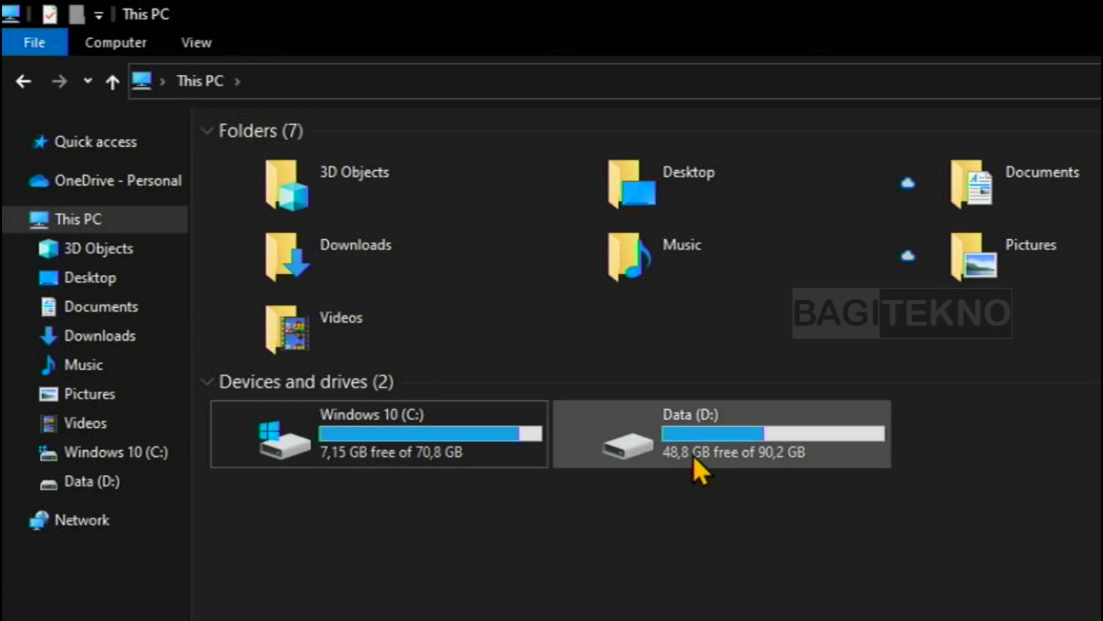
- Select the Data (D:) and Windows 10 (C:) drives alternately to examine each one's free space and total size
{"action": "left_click", "coordinate": [714, 438]}
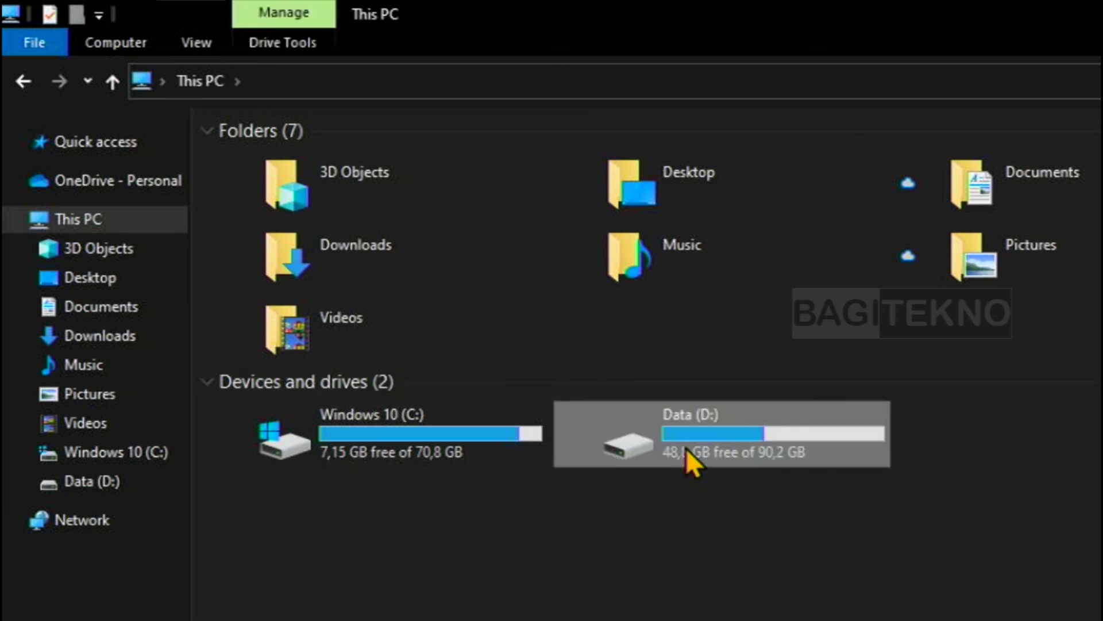
{"action": "left_click", "coordinate": [492, 431]}
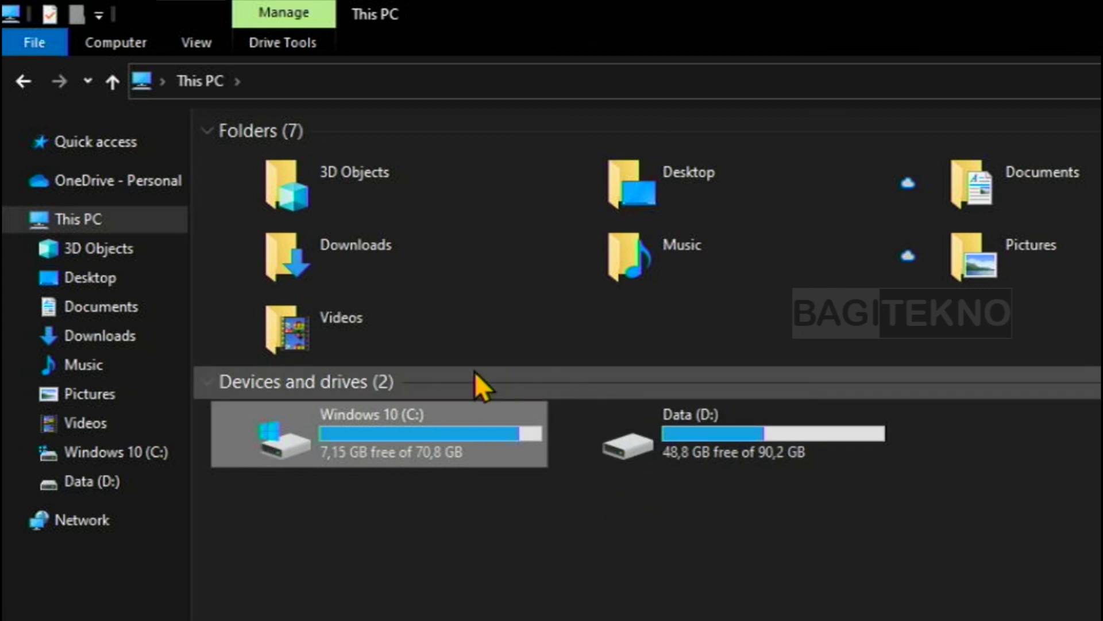
{"action": "mouse_move", "coordinate": [340, 455]}
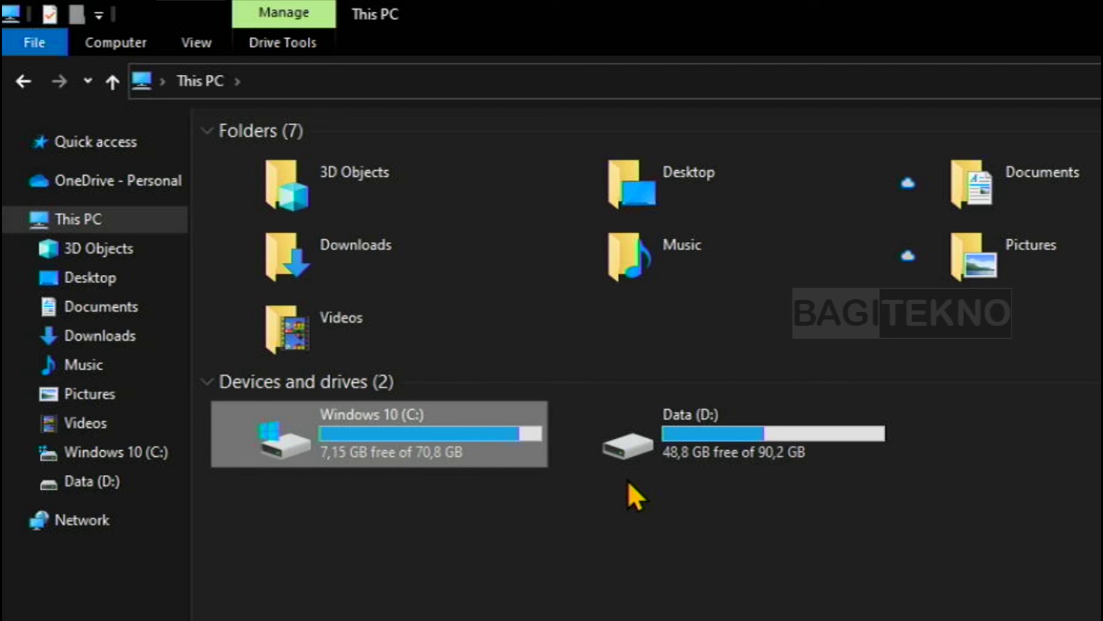
{"action": "left_click", "coordinate": [727, 428]}
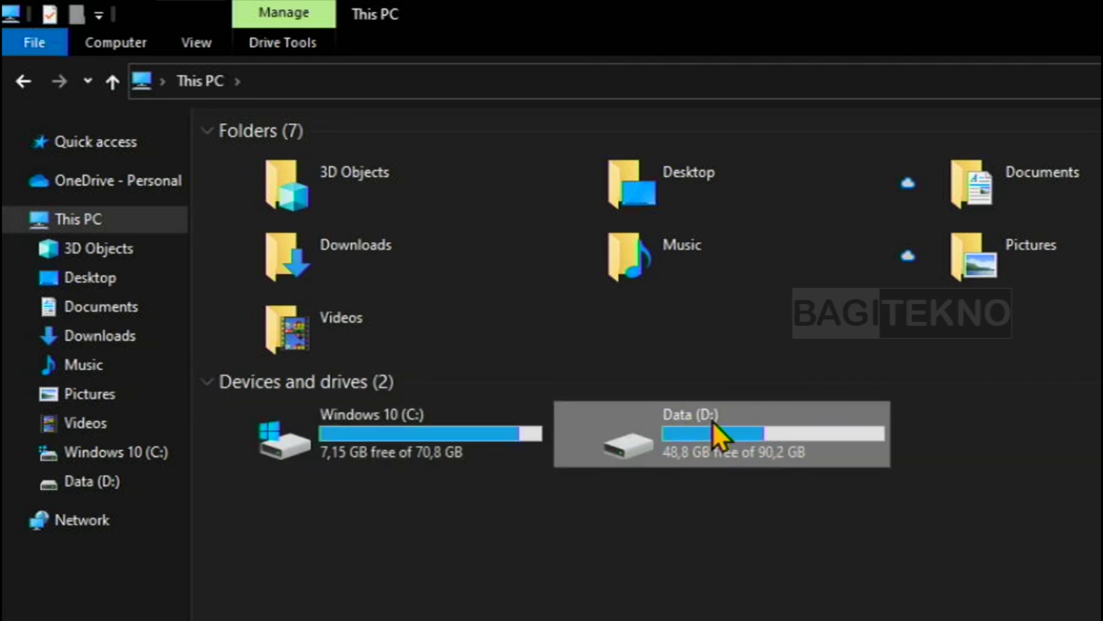
{"action": "left_click", "coordinate": [485, 423]}
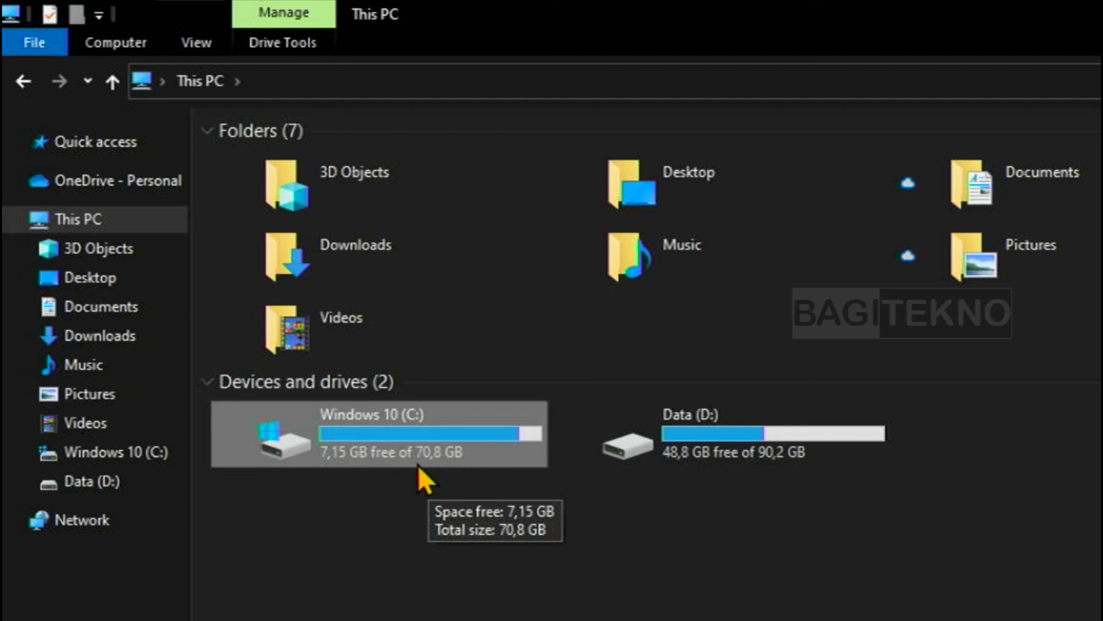
{"action": "left_click", "coordinate": [667, 427]}
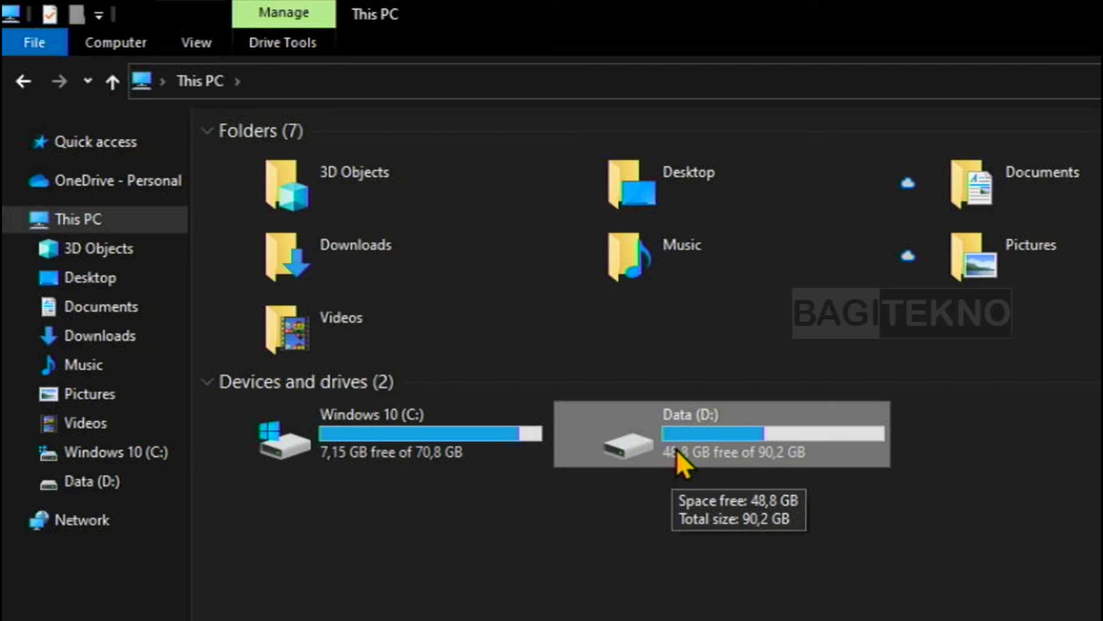
{"action": "left_click", "coordinate": [448, 419]}
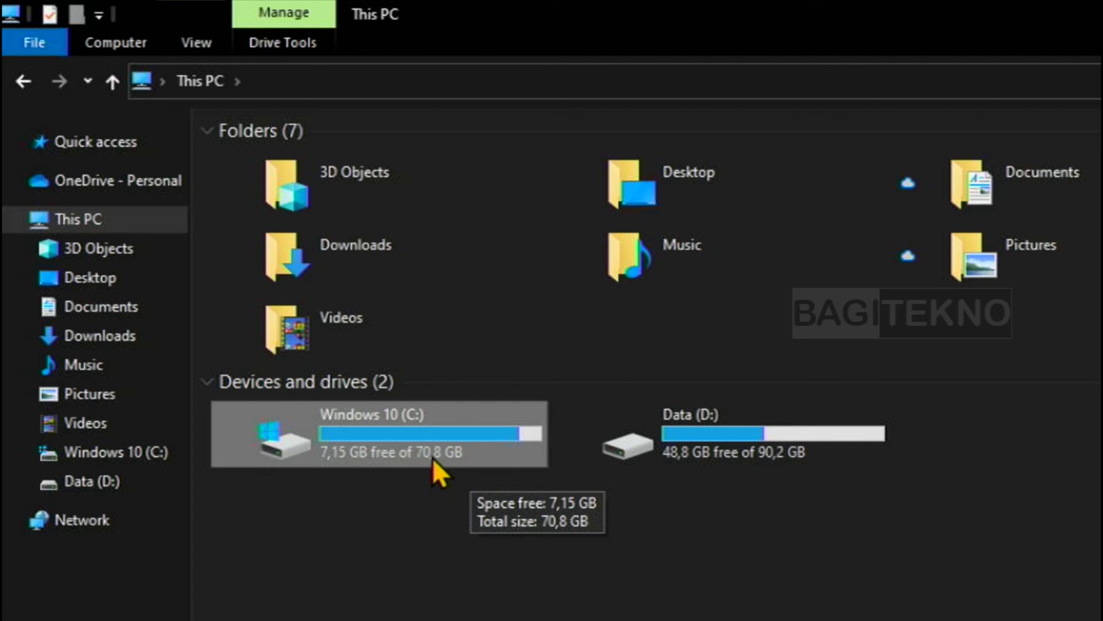
{"action": "left_click", "coordinate": [750, 454]}
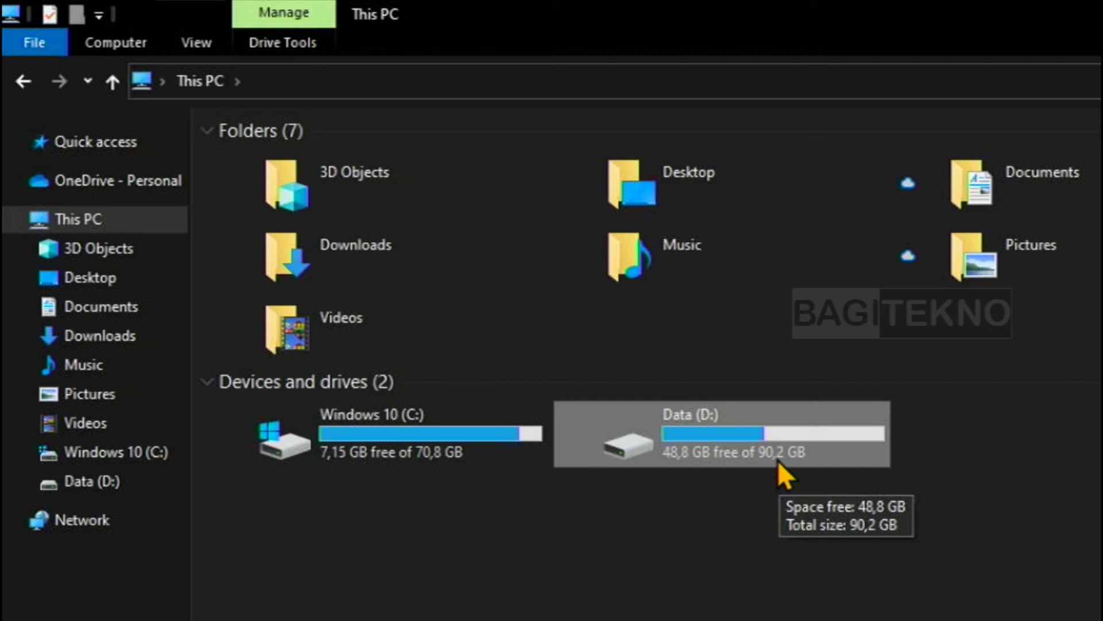
{"action": "left_click", "coordinate": [649, 497]}
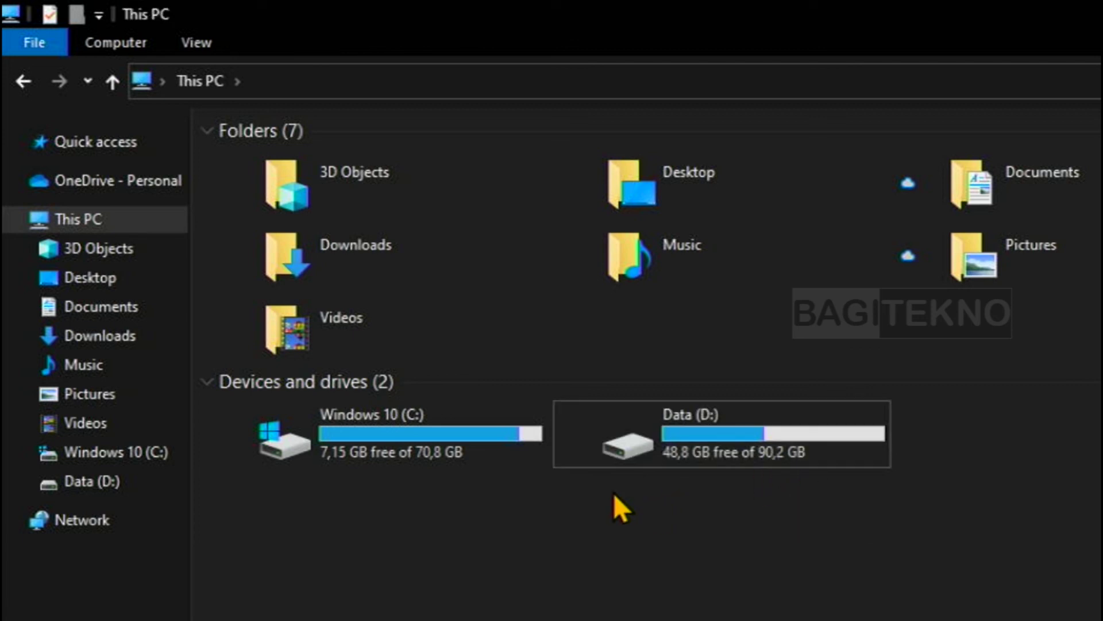
- Select the Windows 10 (C:) drive for a final look at its free space and close the This PC window
{"action": "left_click", "coordinate": [491, 432]}
{"action": "left_click", "coordinate": [626, 504]}
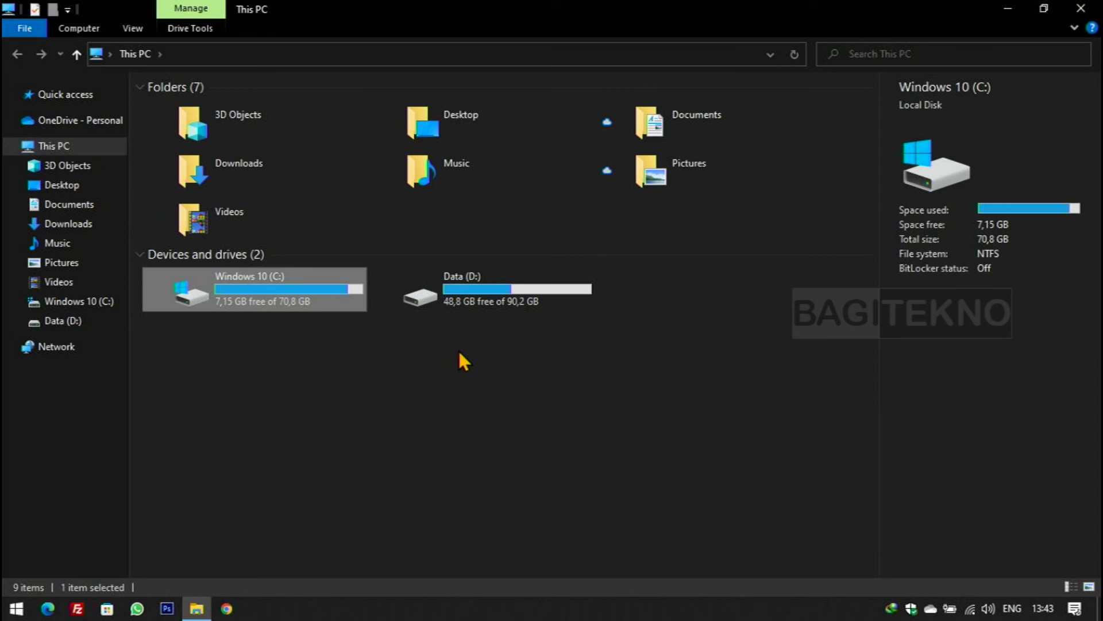
{"action": "left_click", "coordinate": [1080, 8]}
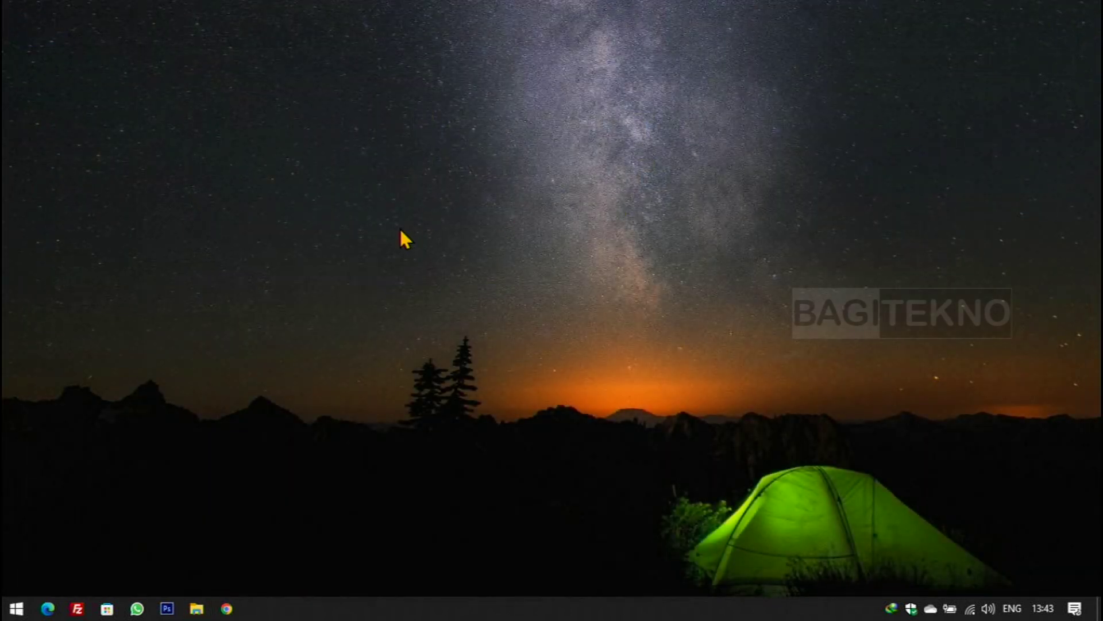